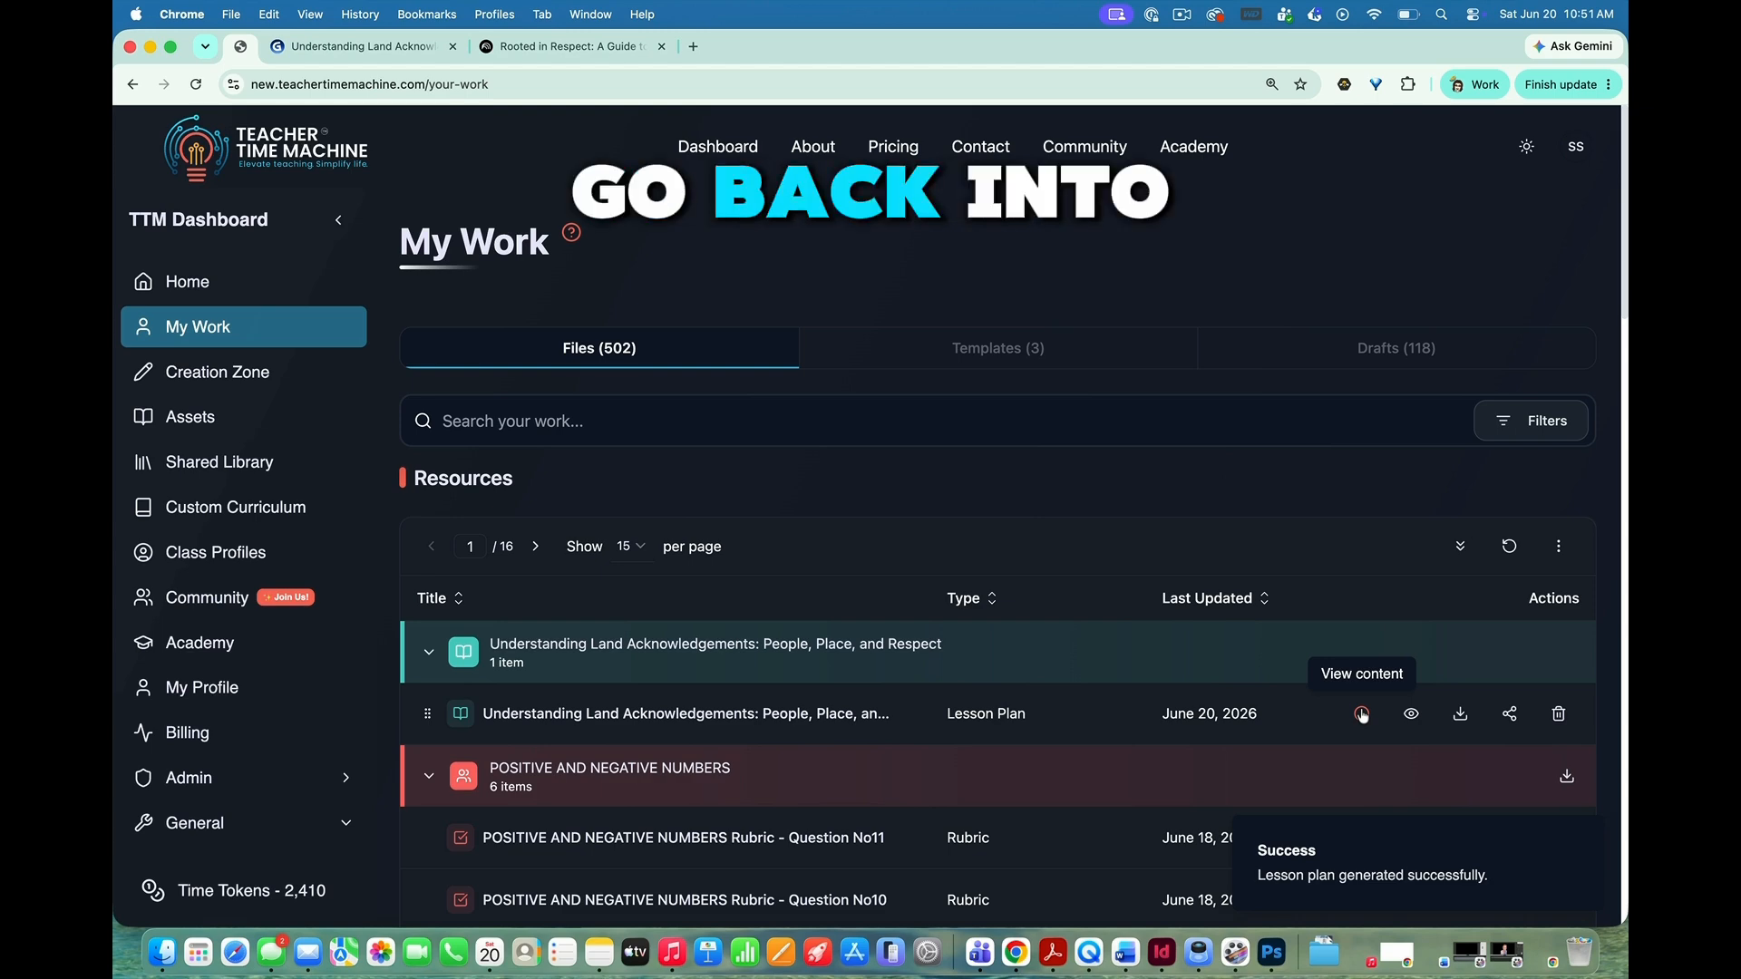
# Step: Open the lesson plan "Understanding Land Acknowledgements: People, Place, and Respect" and display its template
pyautogui.click(1361, 715)
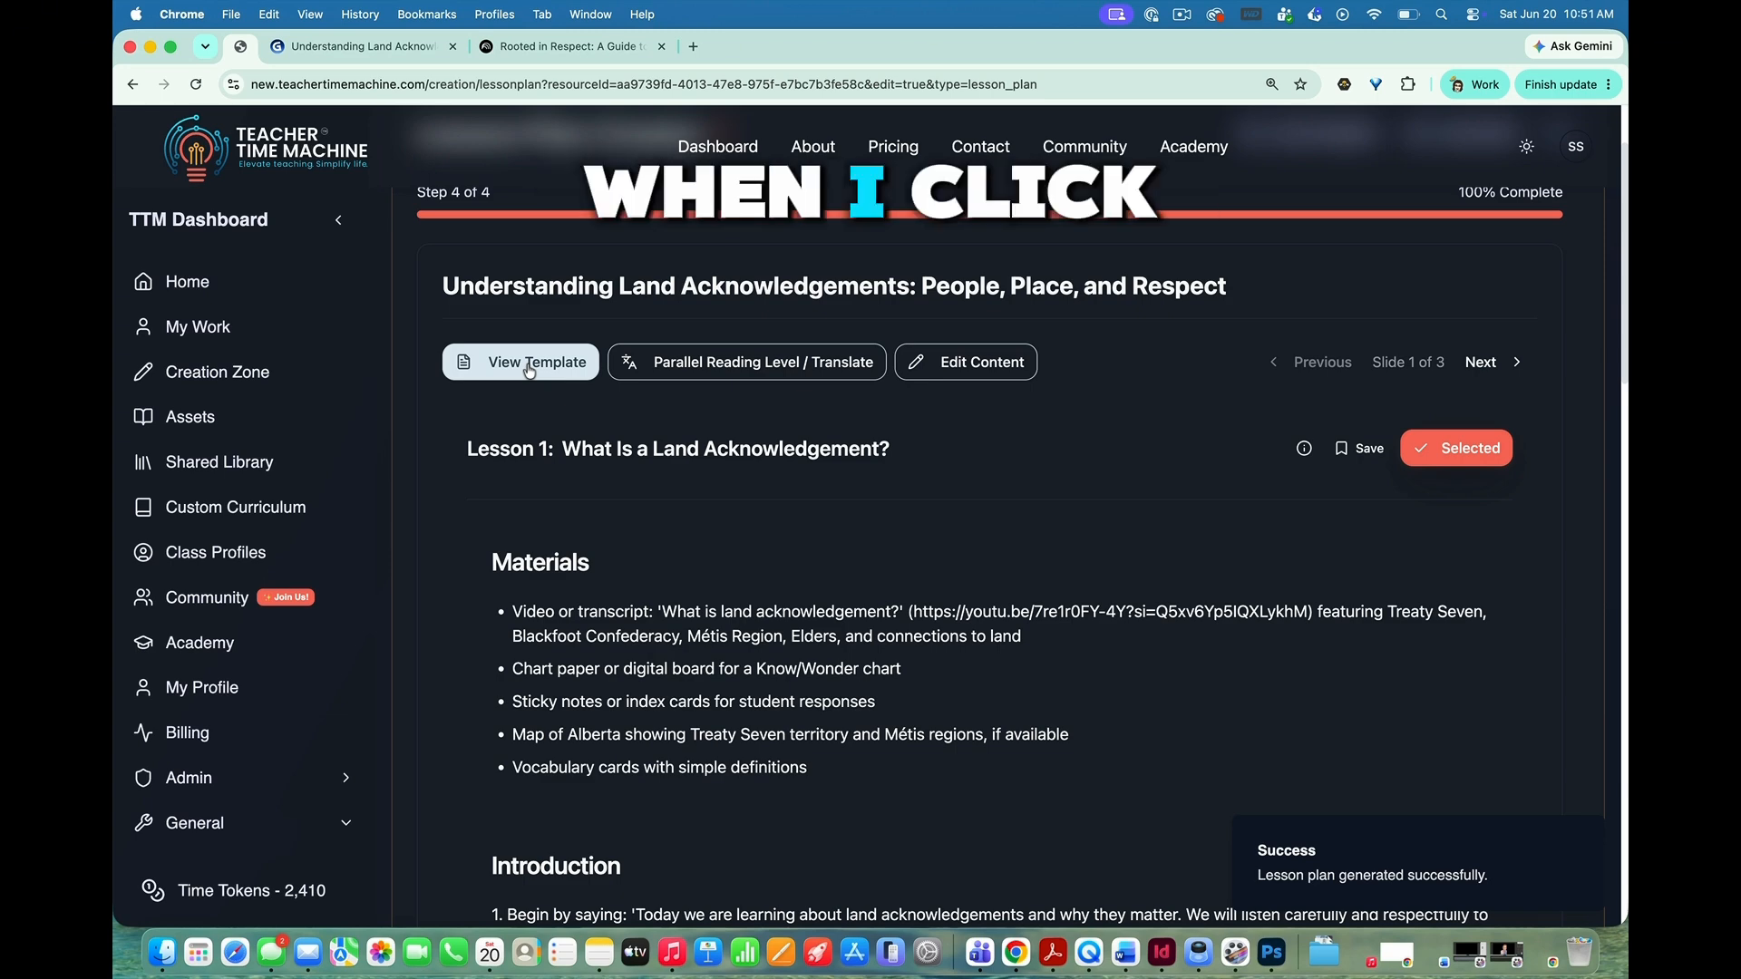
pyautogui.click(529, 368)
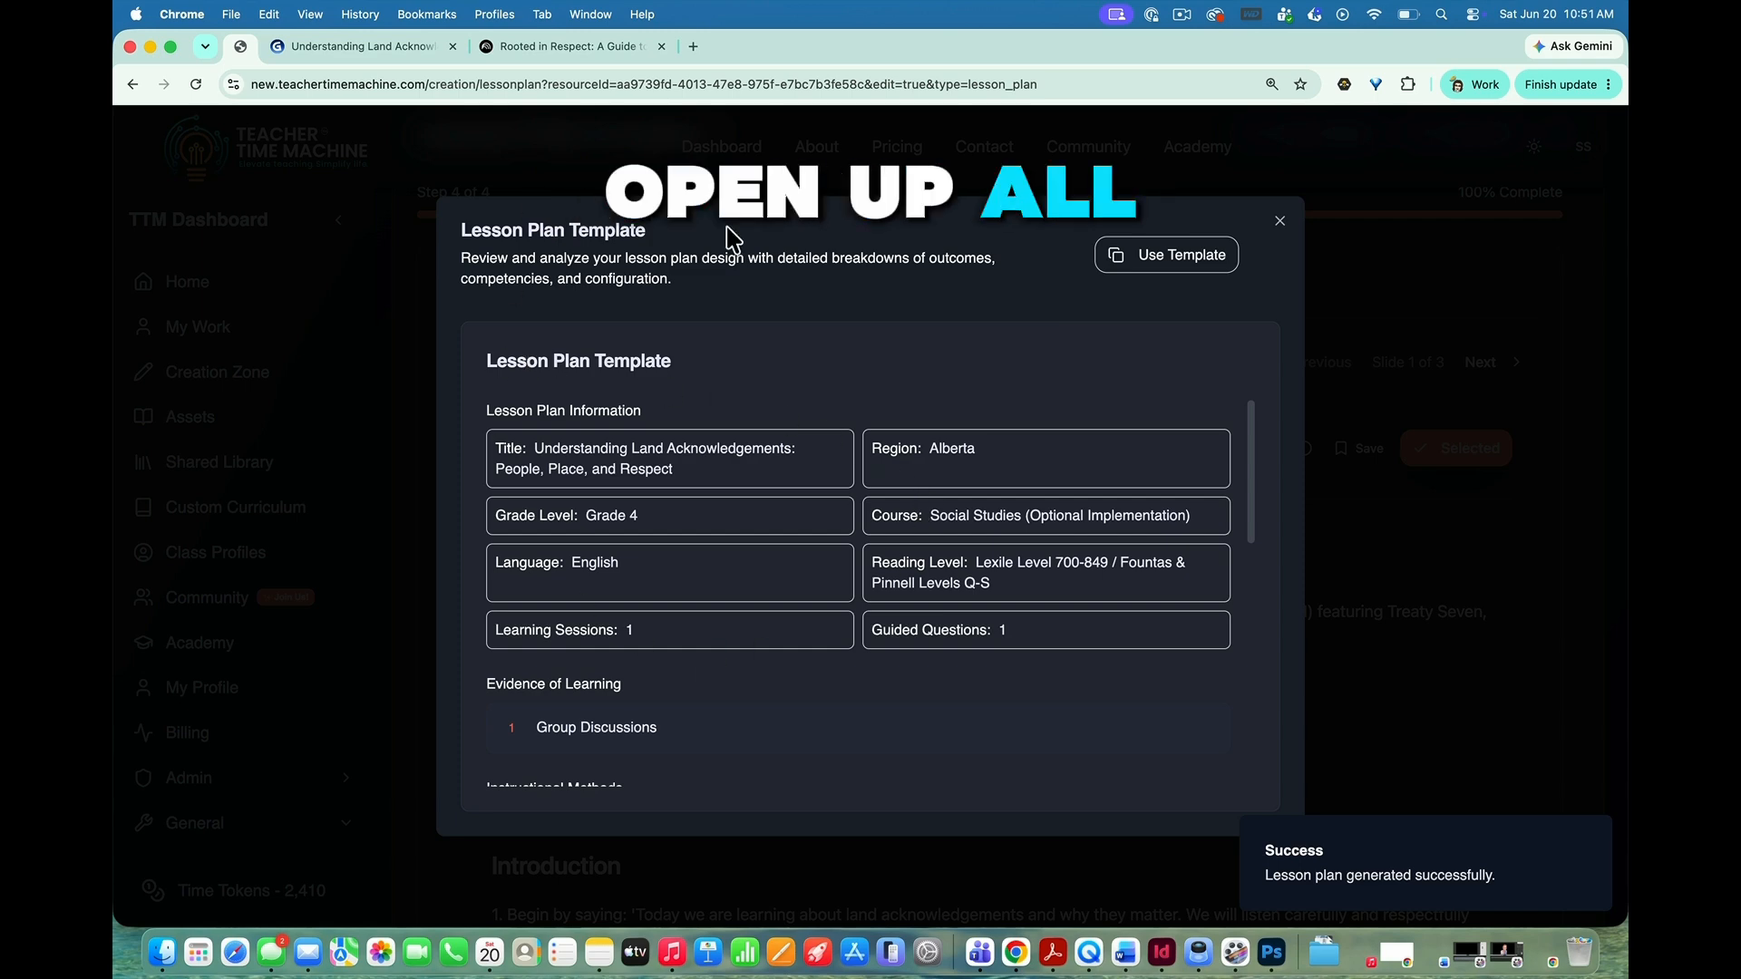
pyautogui.click(1279, 220)
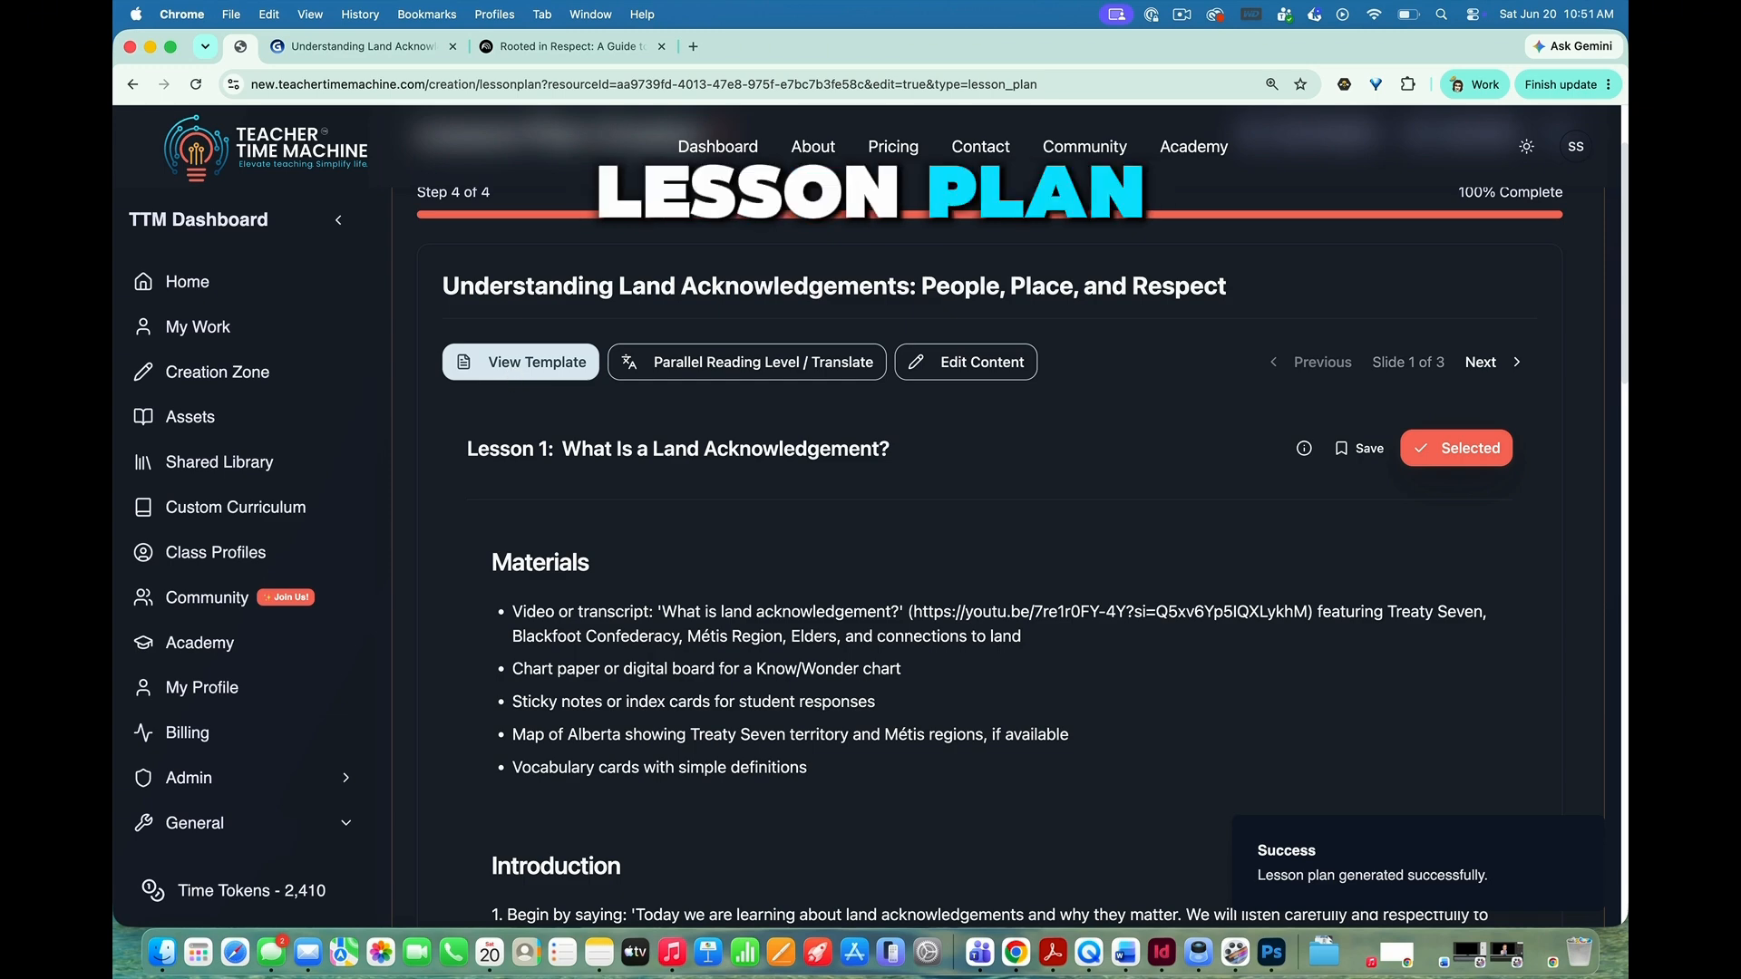
pyautogui.click(520, 362)
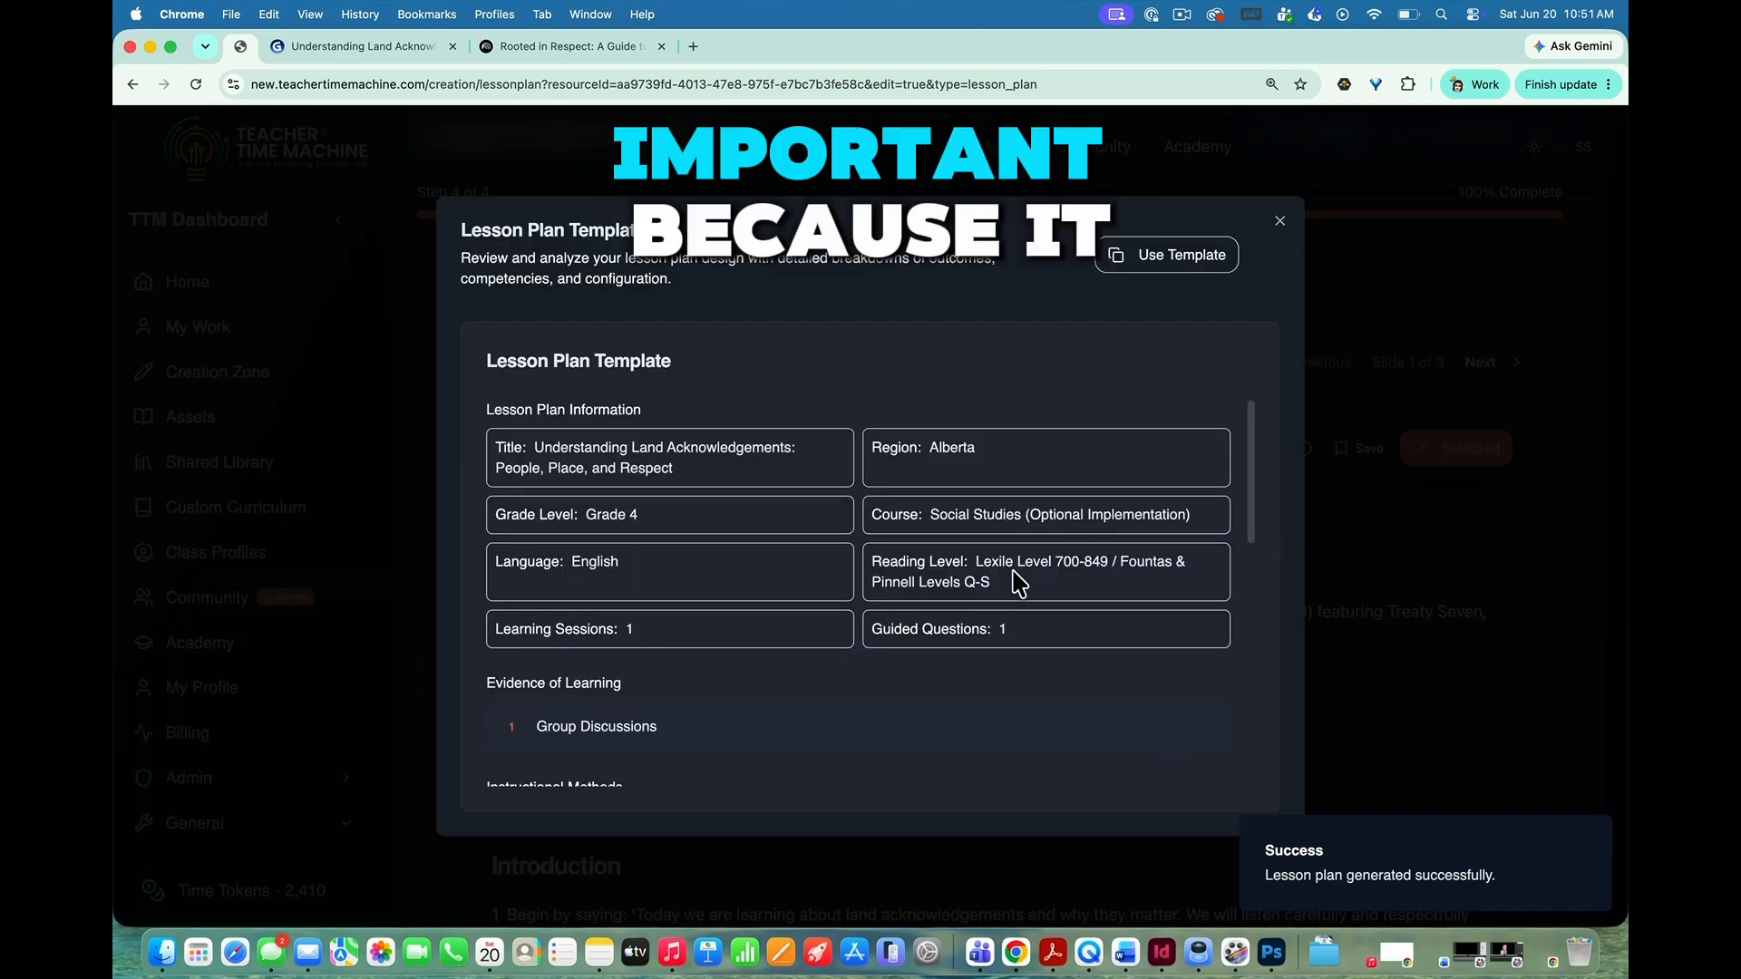
# Step: Read through the template's lesson information, instructional methods, learning supports, outcomes and additional info
pyautogui.scroll(-4, 1019, 583)
pyautogui.scroll(4, 1014, 583)
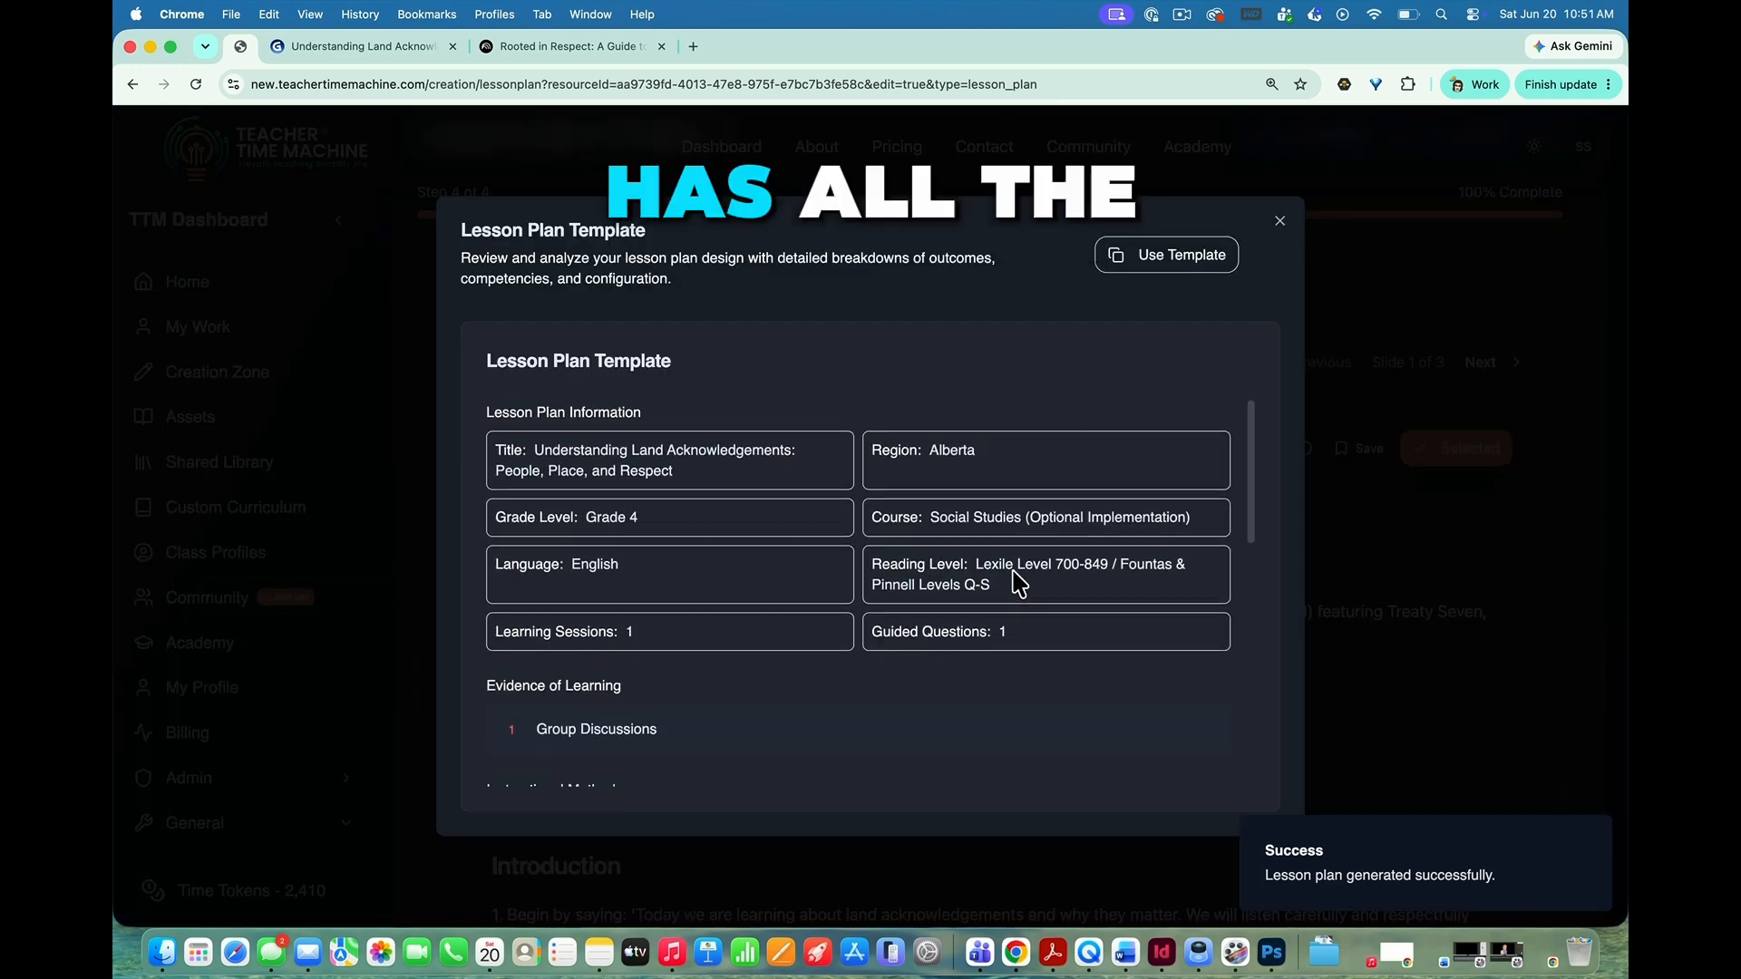
pyautogui.scroll(-5, 1019, 583)
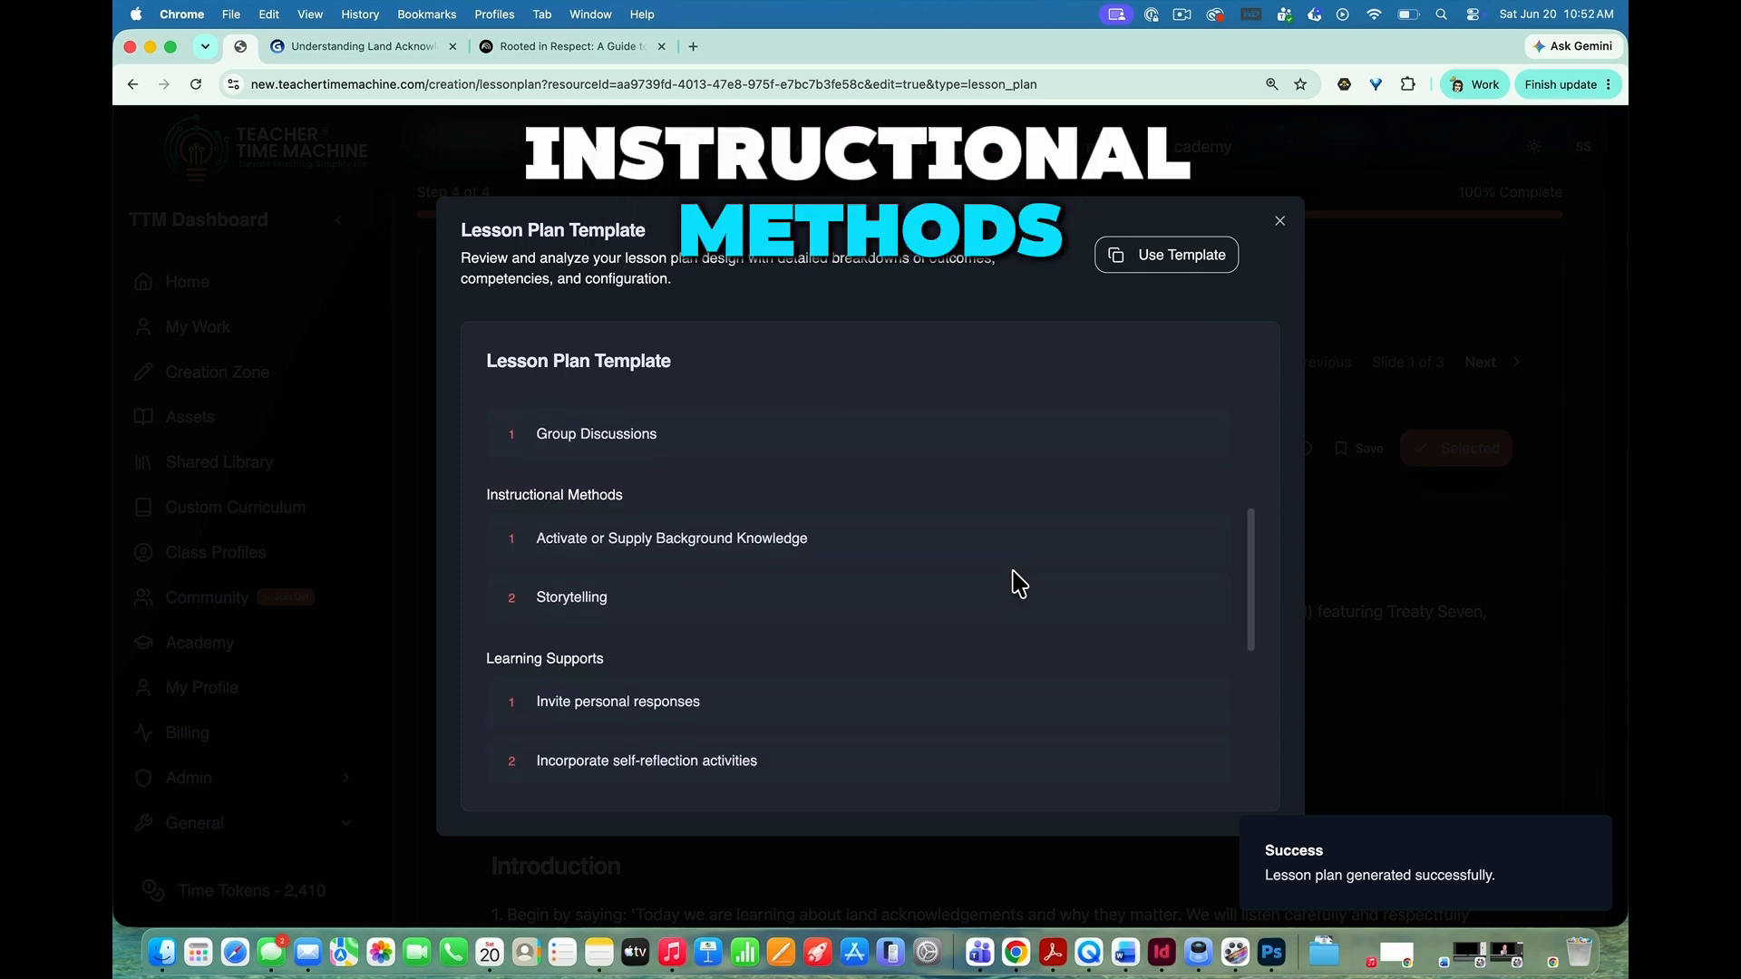
pyautogui.scroll(-4, 1019, 583)
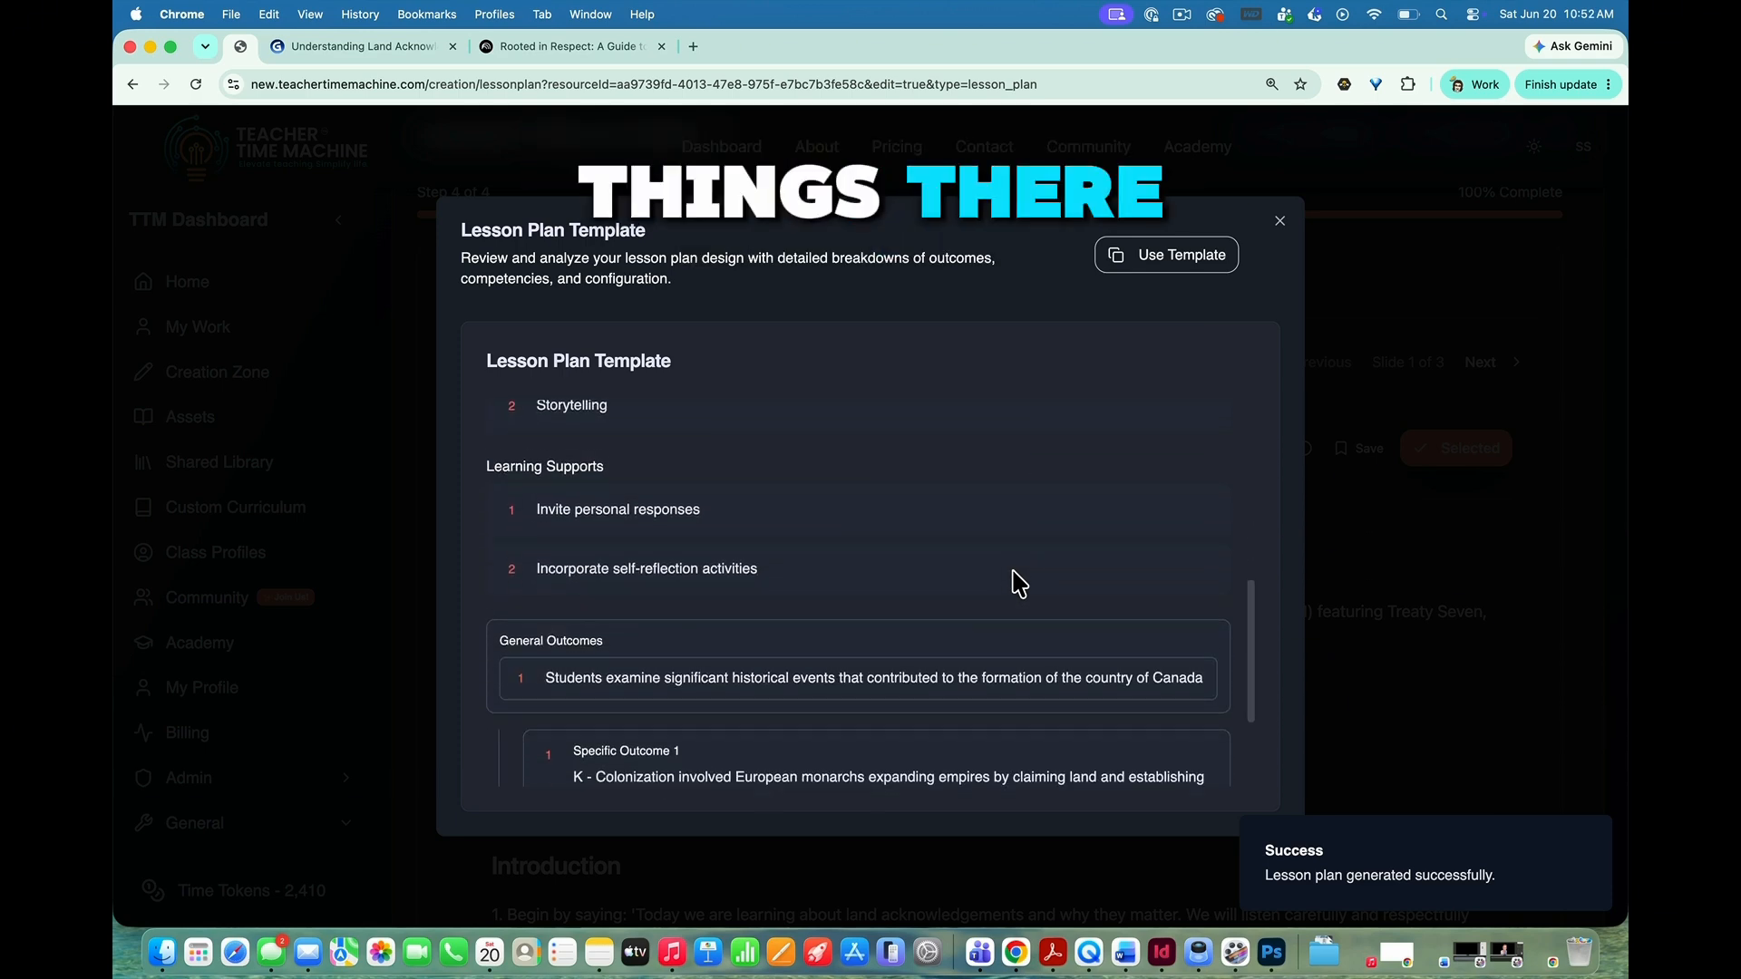
pyautogui.scroll(-4, 1019, 583)
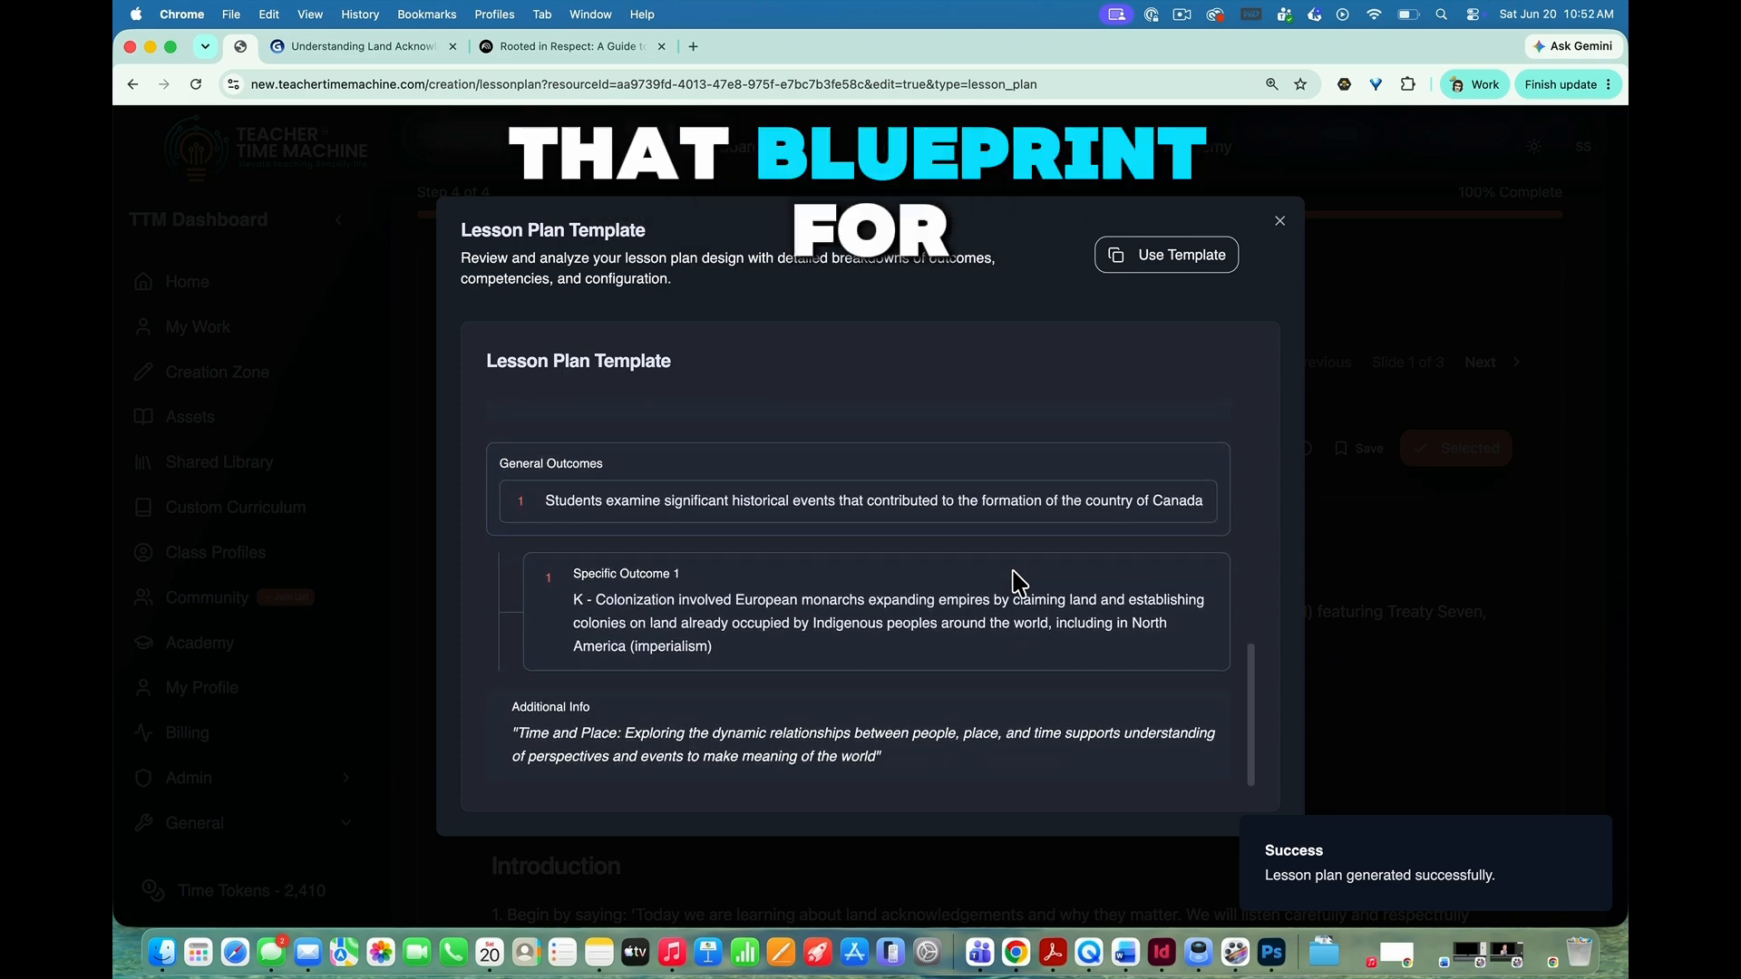
pyautogui.scroll(1, 1014, 572)
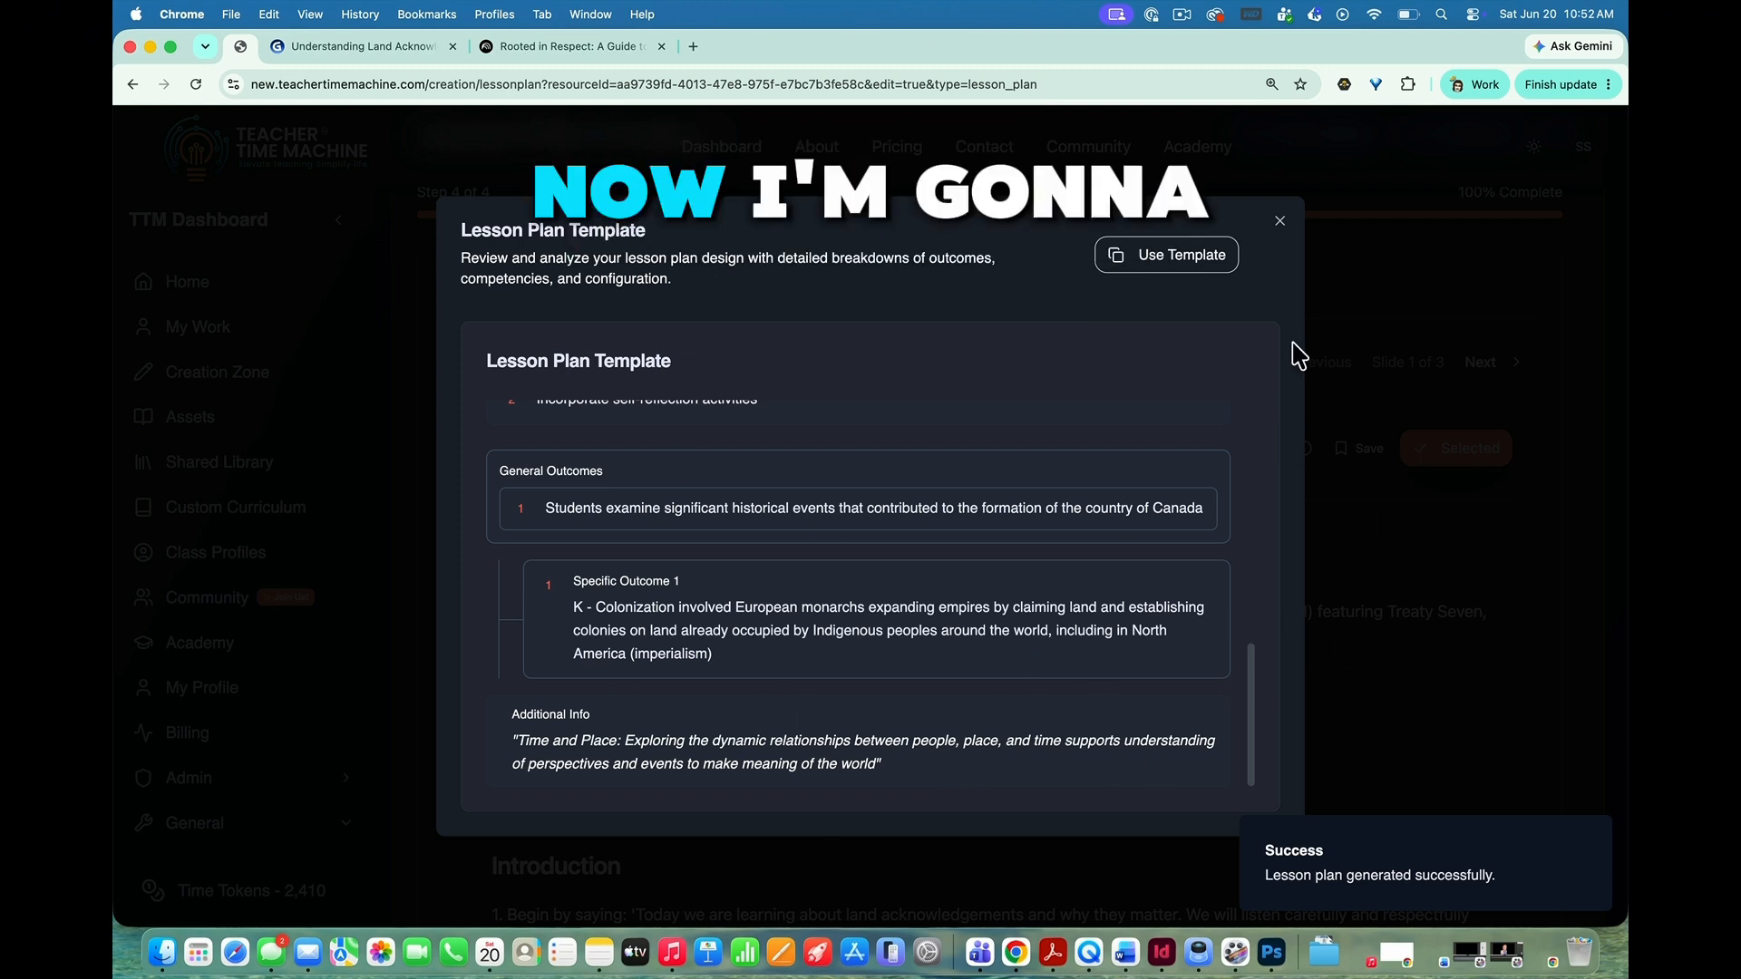
# Step: Start a new lesson plan from this template and look over the lesson structure settings
pyautogui.click(1160, 261)
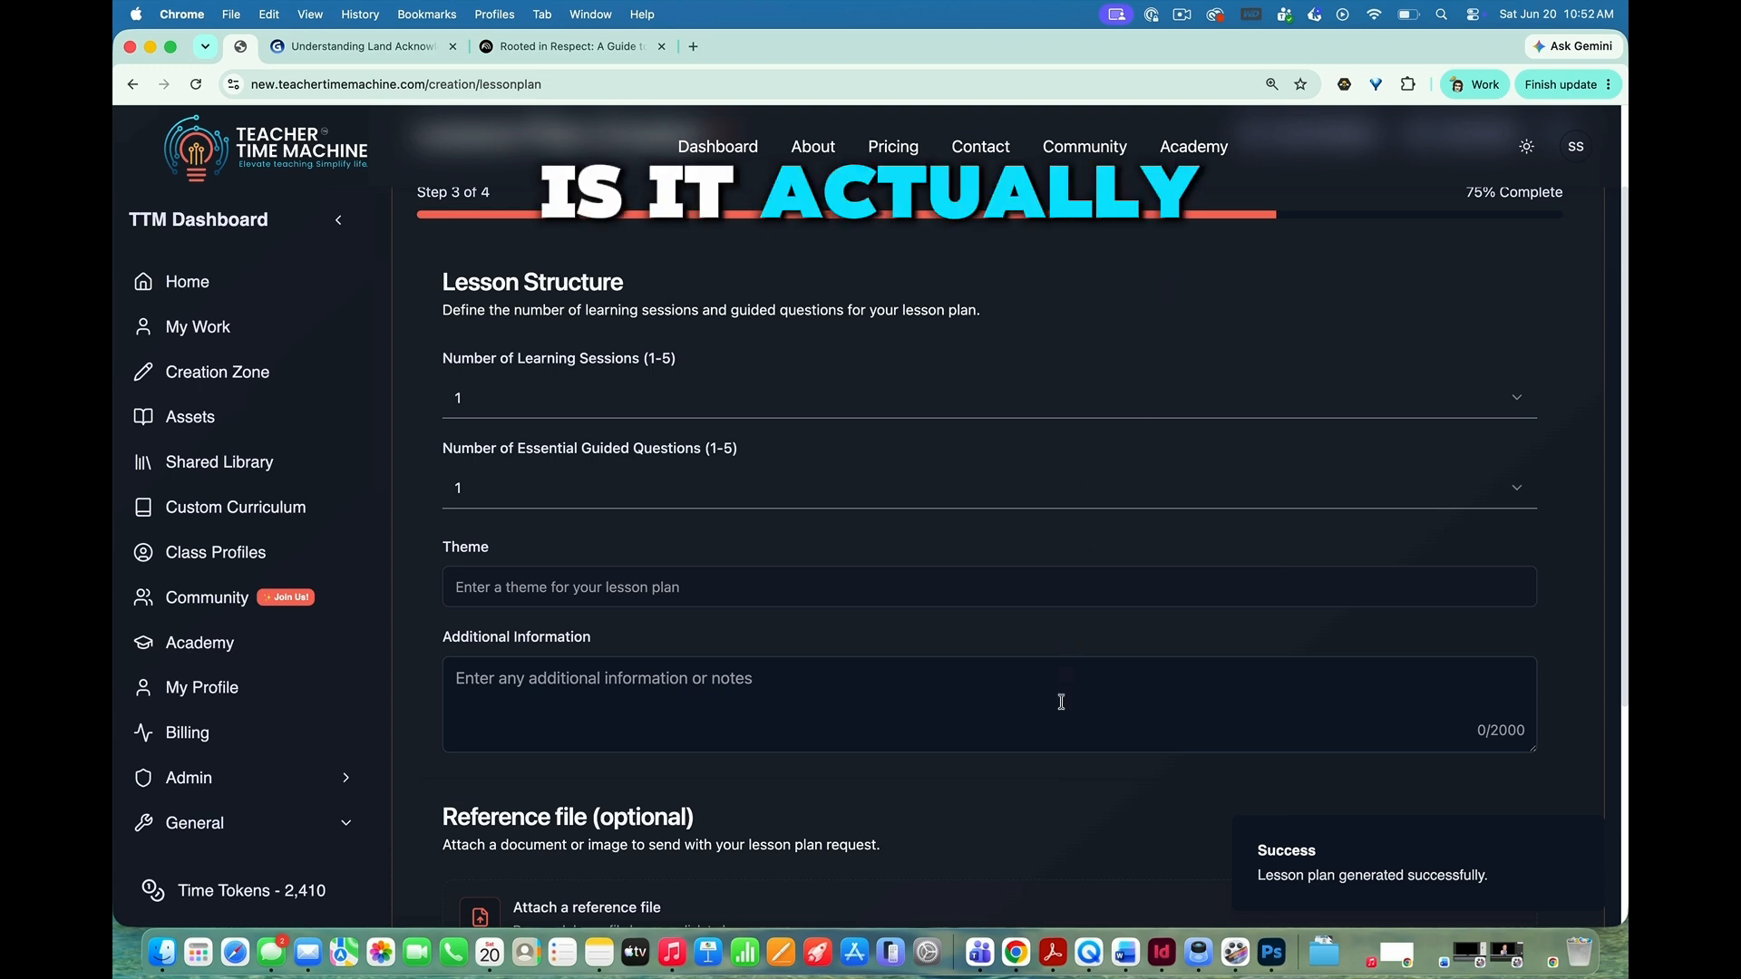
pyautogui.scroll(-1, 1058, 748)
pyautogui.scroll(2, 1058, 747)
pyautogui.scroll(-5, 1058, 748)
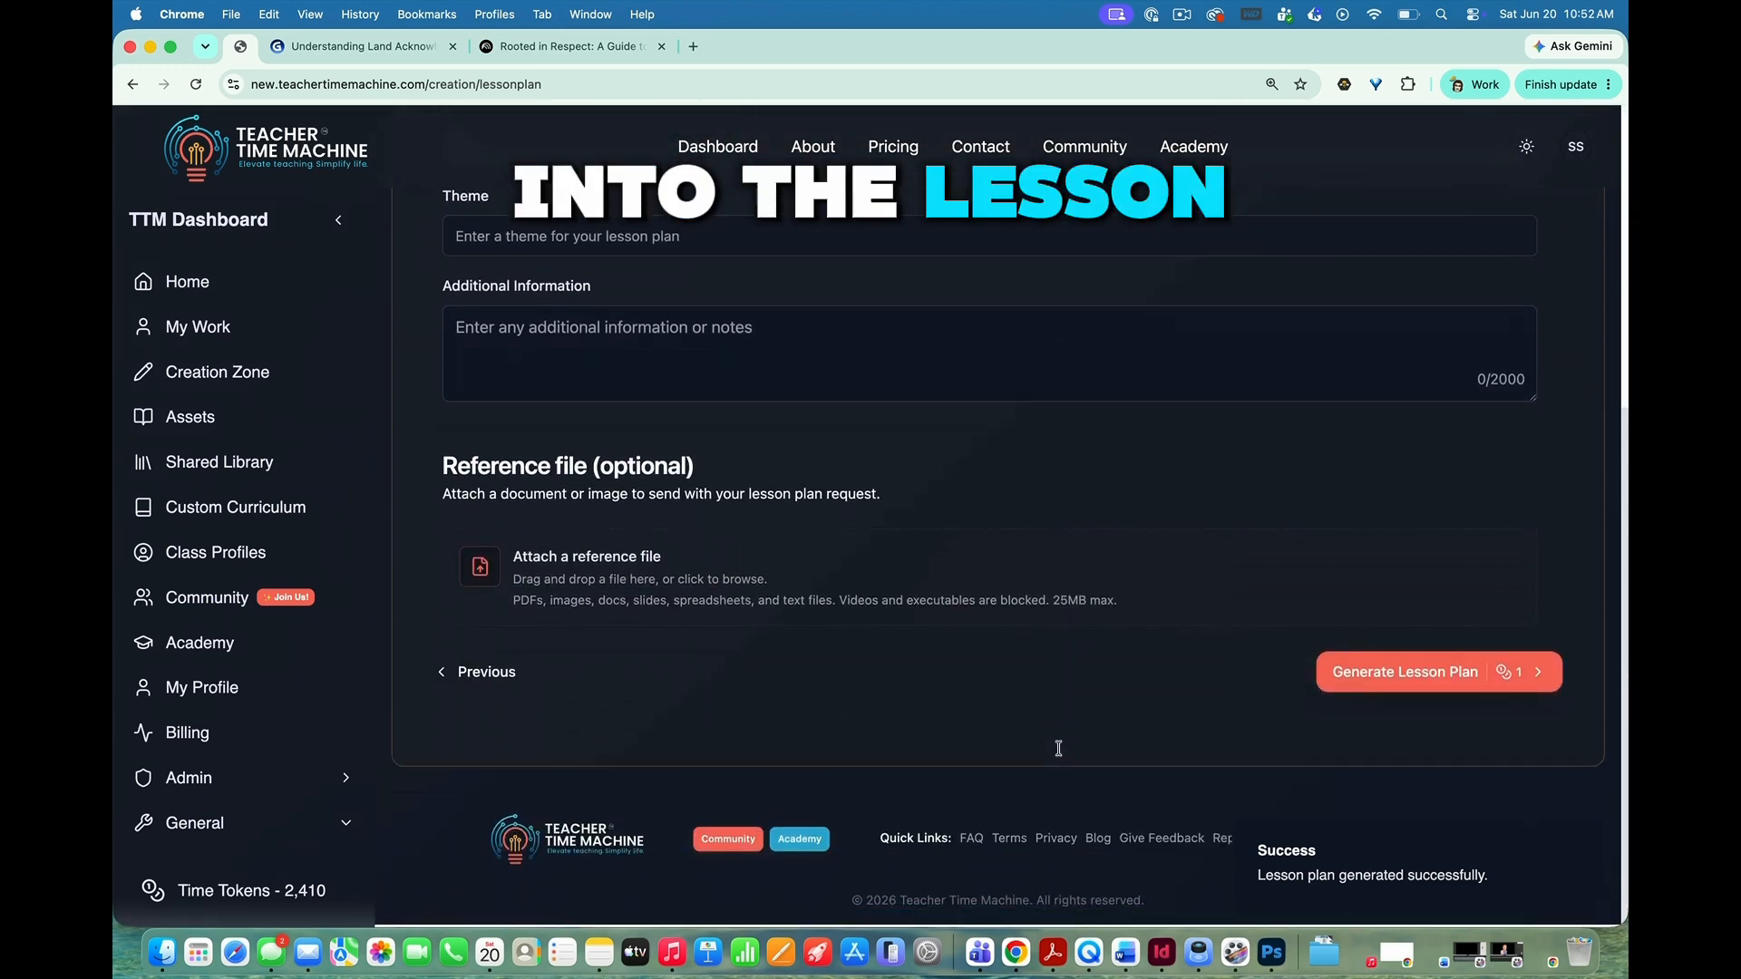
pyautogui.scroll(1, 1058, 748)
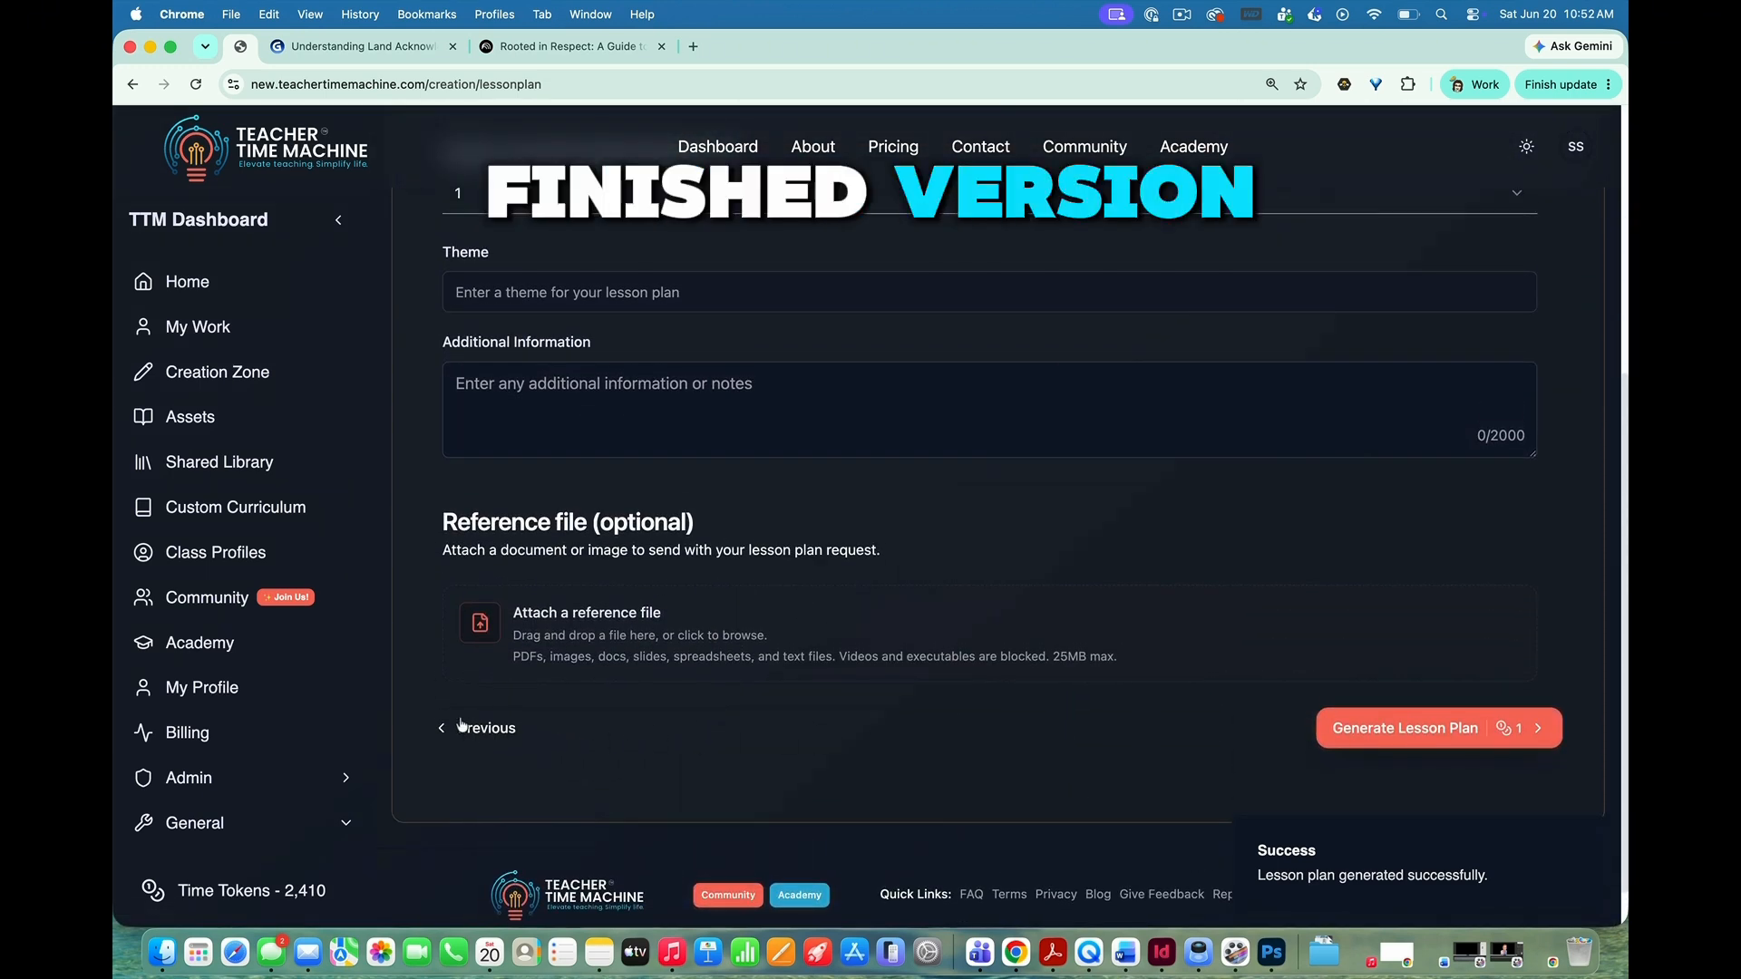
pyautogui.scroll(5, 448, 730)
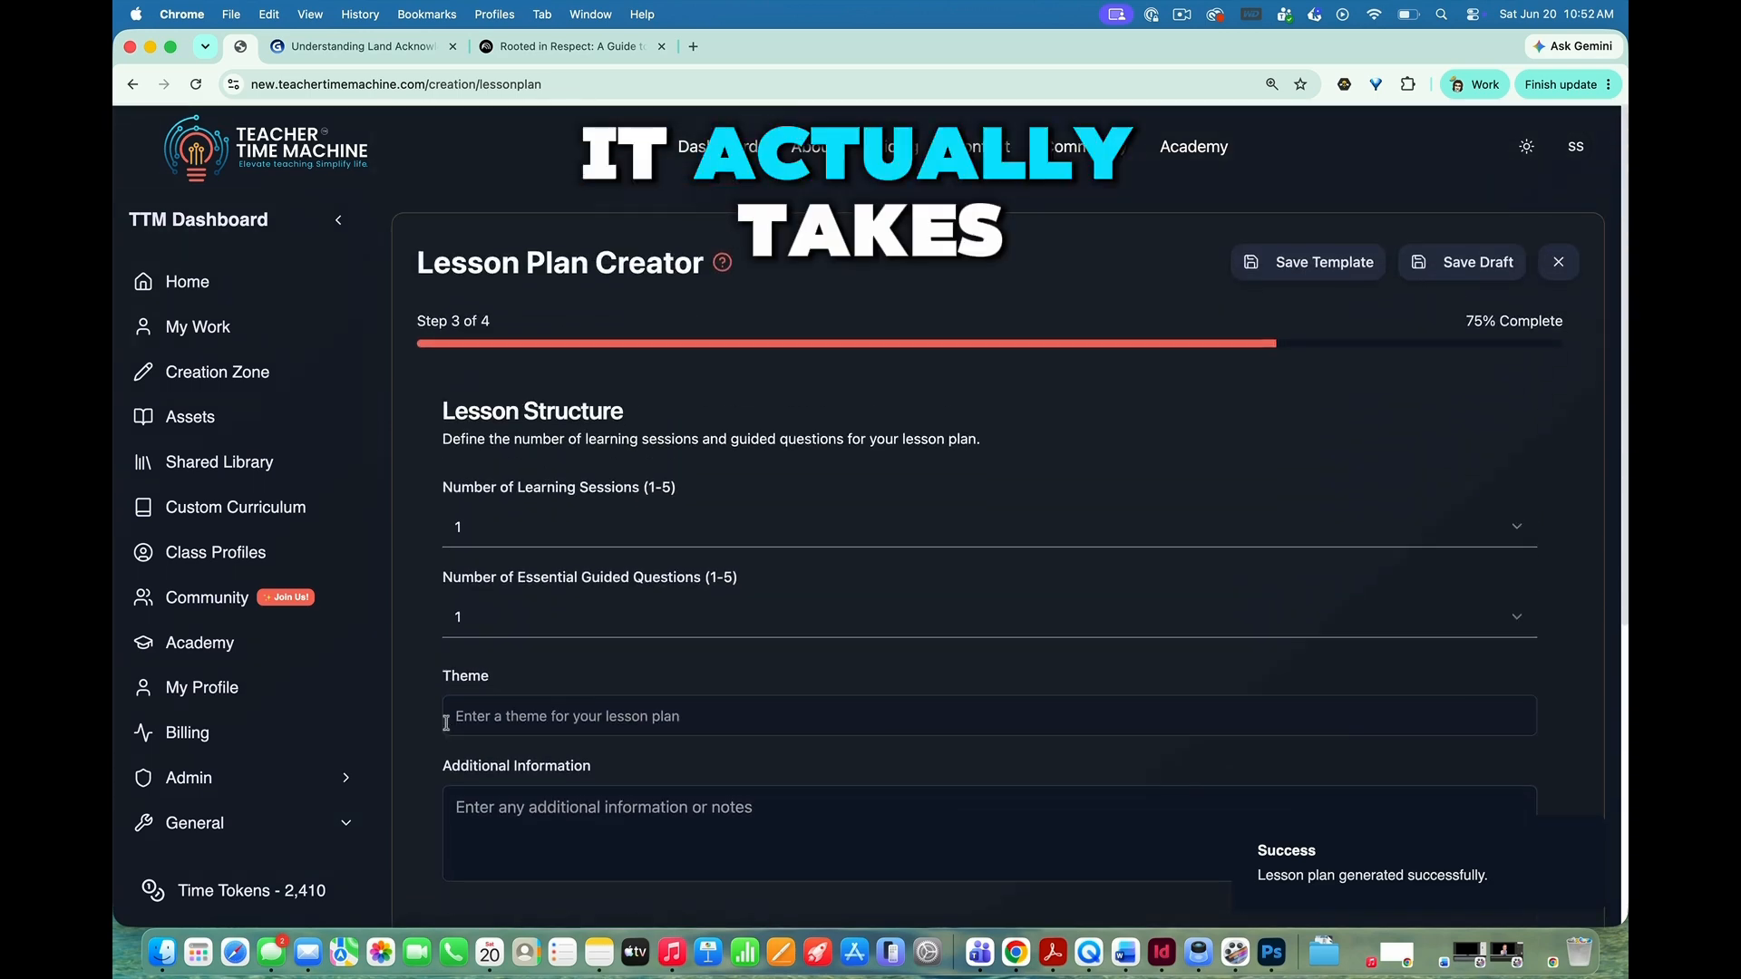
pyautogui.scroll(-4, 452, 734)
pyautogui.scroll(-2, 450, 725)
# Step: Go back through the learning experience design to the lesson plan's basic information
pyautogui.click(458, 671)
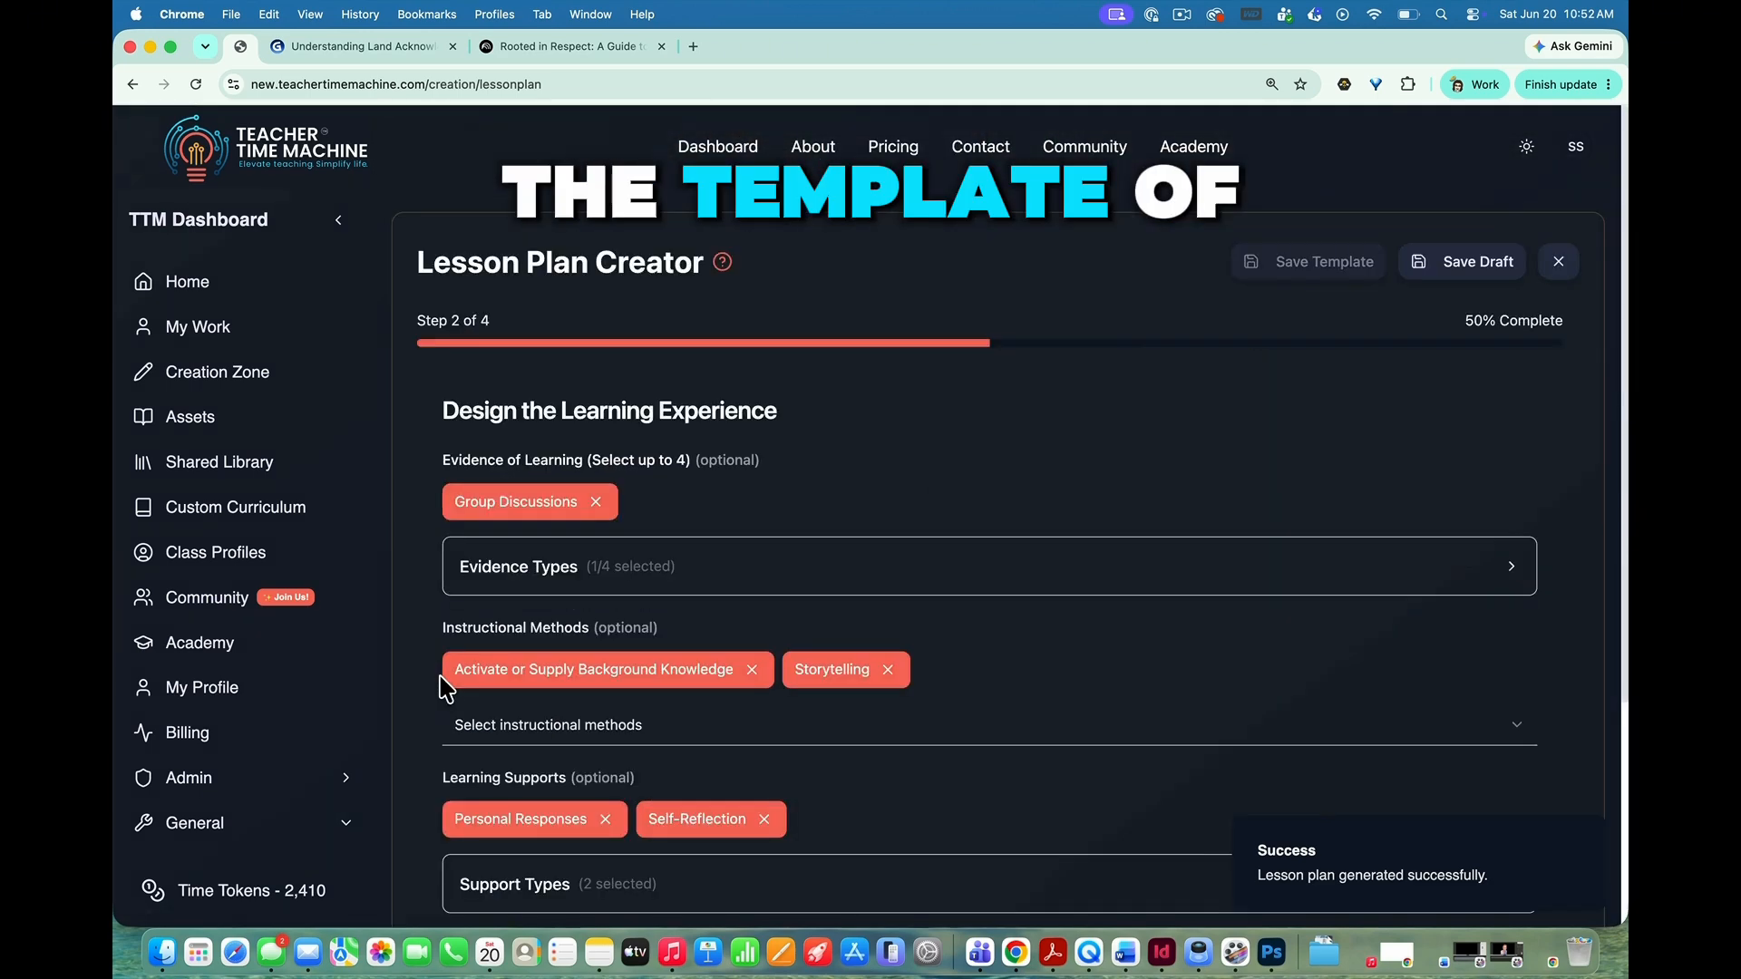
pyautogui.scroll(-4, 739, 771)
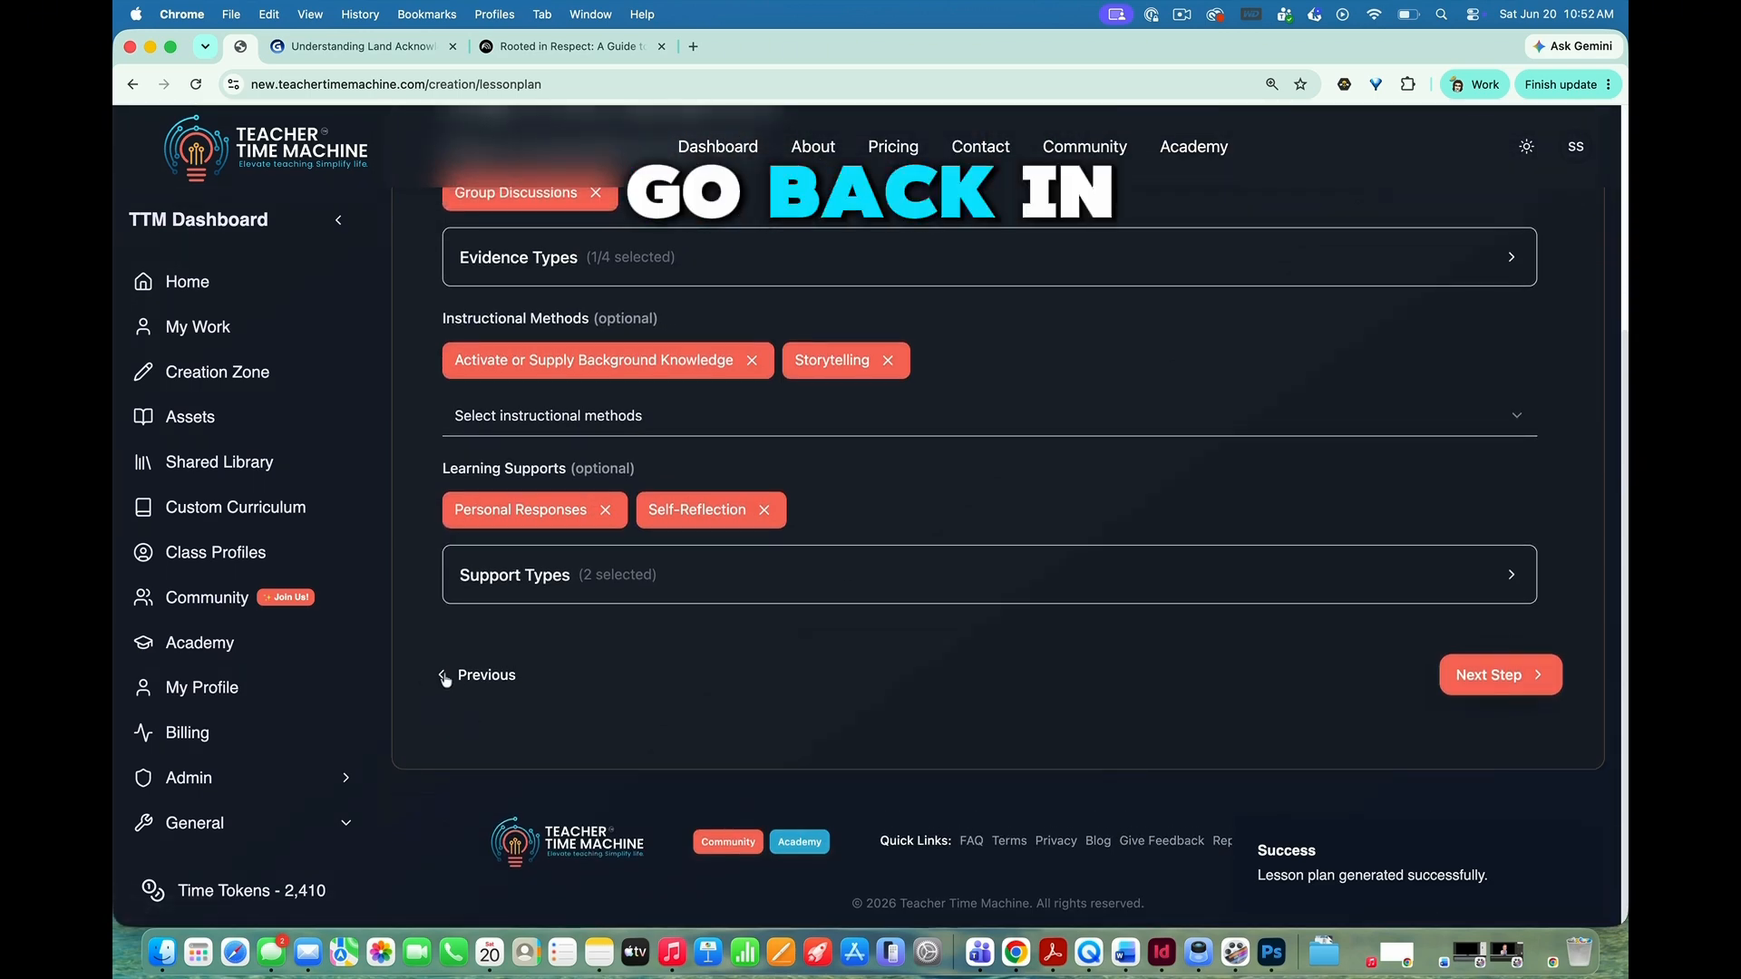
pyautogui.click(448, 680)
pyautogui.scroll(3, 719, 786)
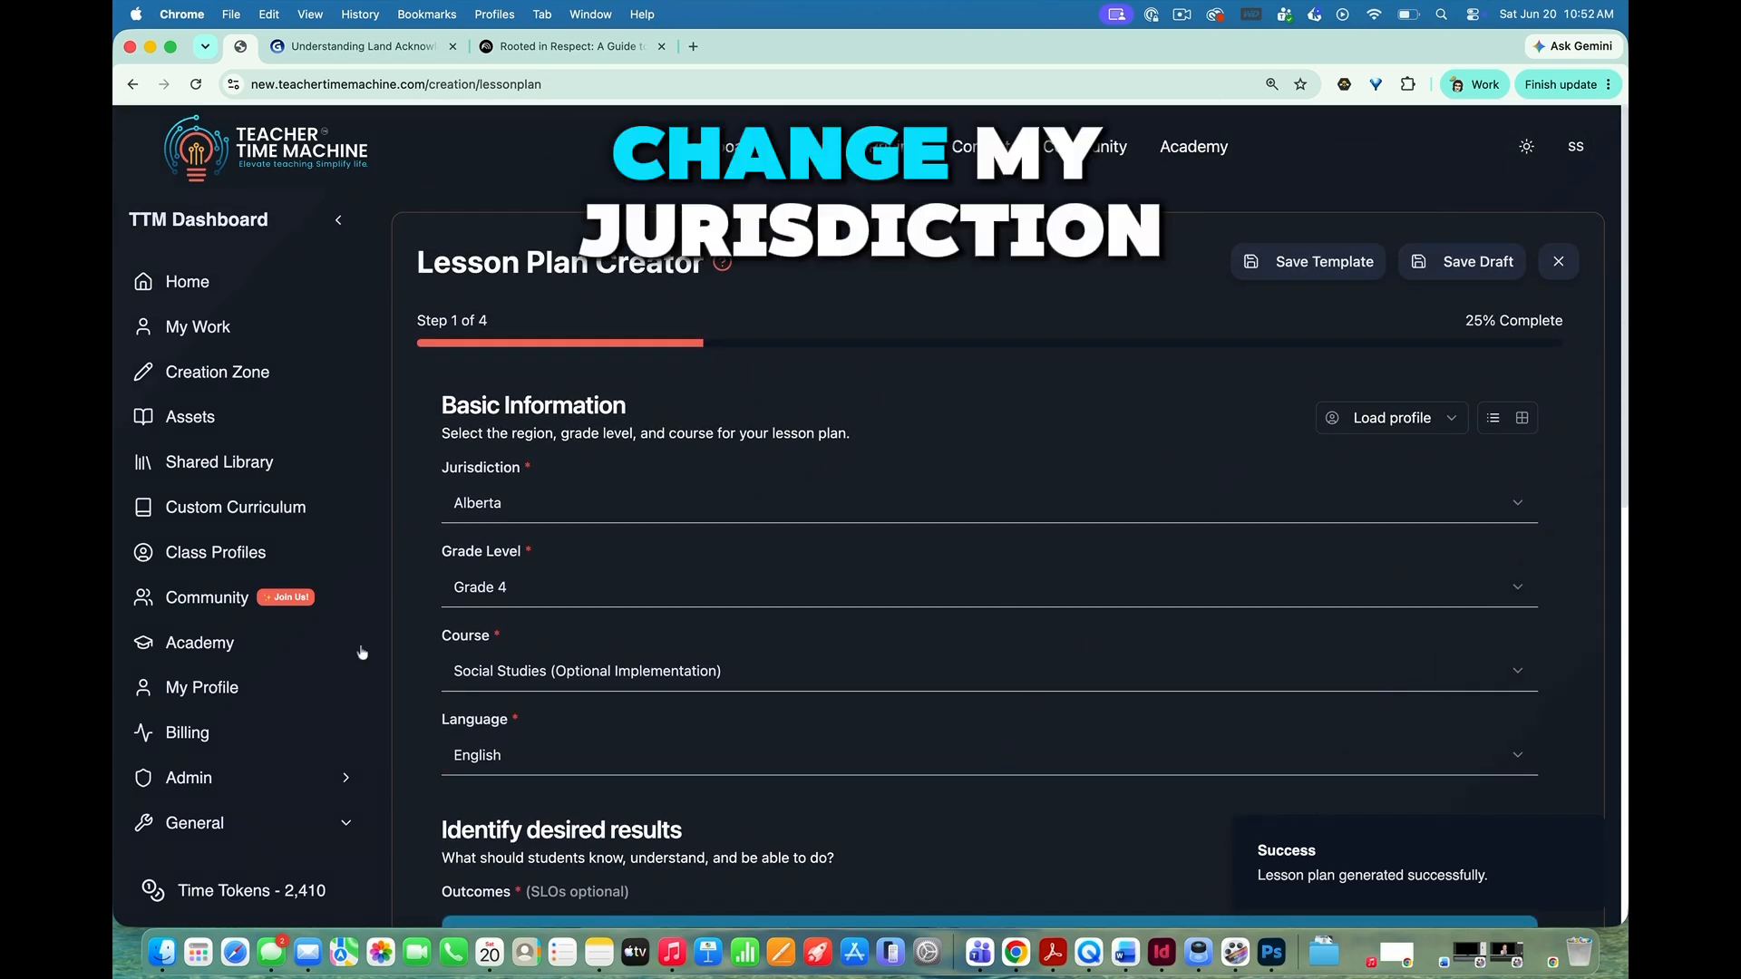
# Step: Look through the available social studies outcomes without changing the selection, and return to the learning experience design
pyautogui.scroll(-5, 1068, 651)
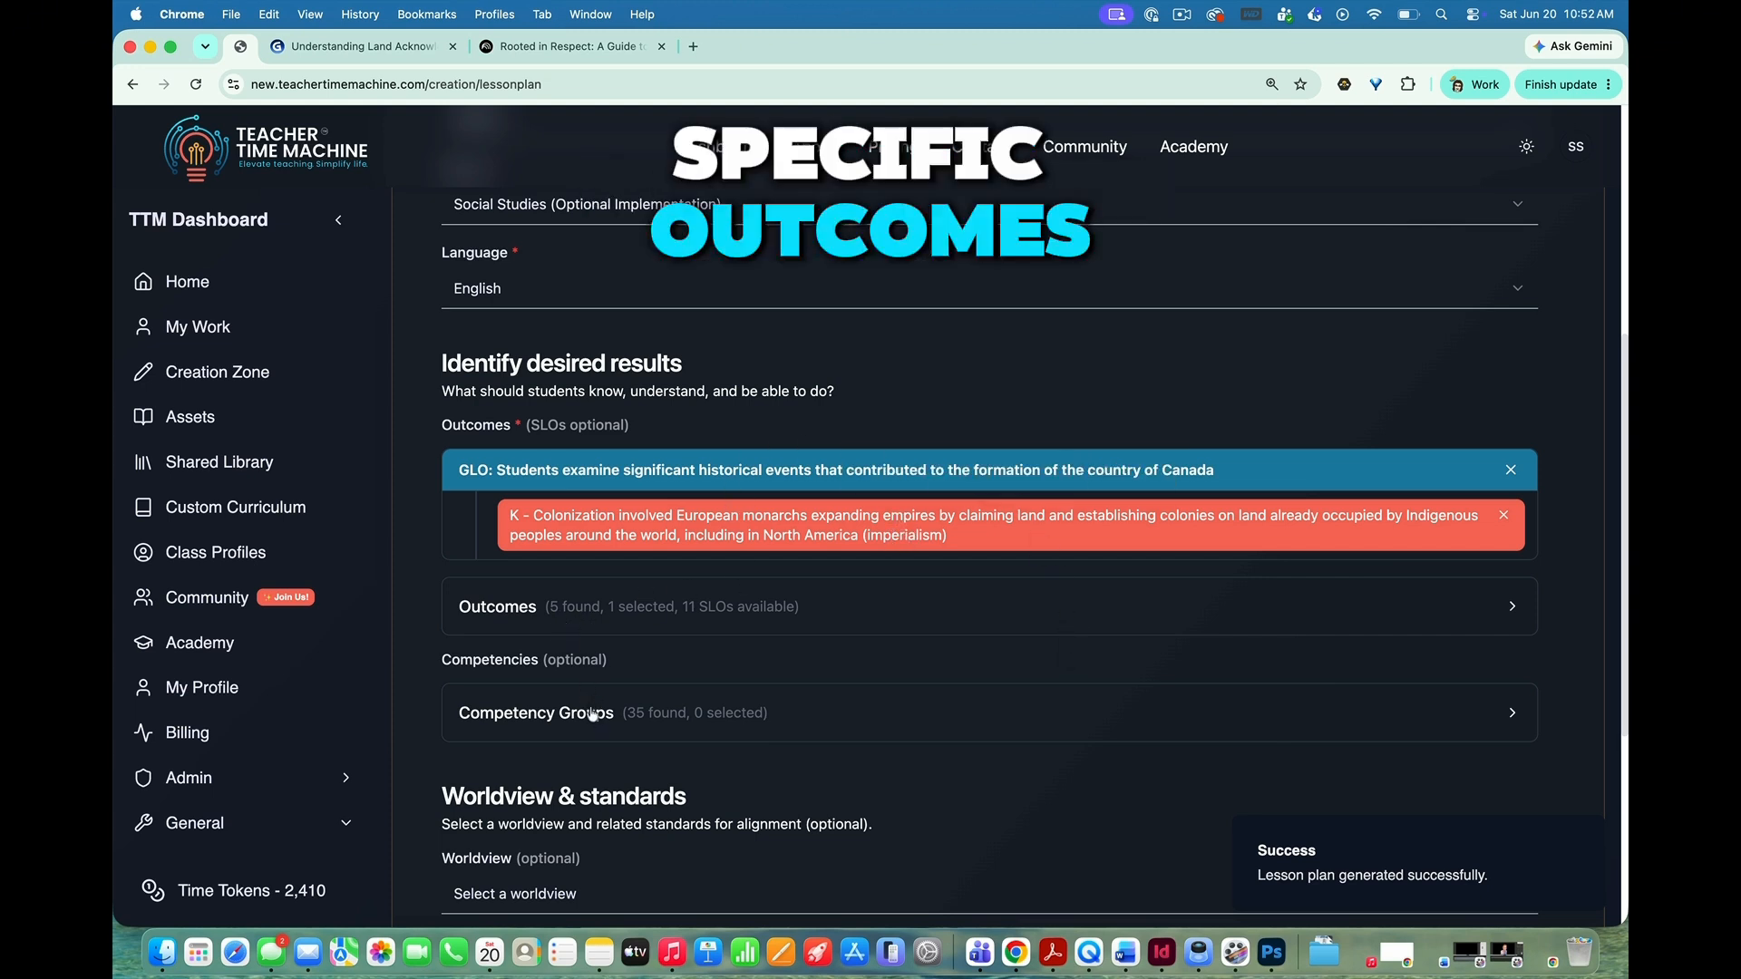
pyautogui.click(626, 616)
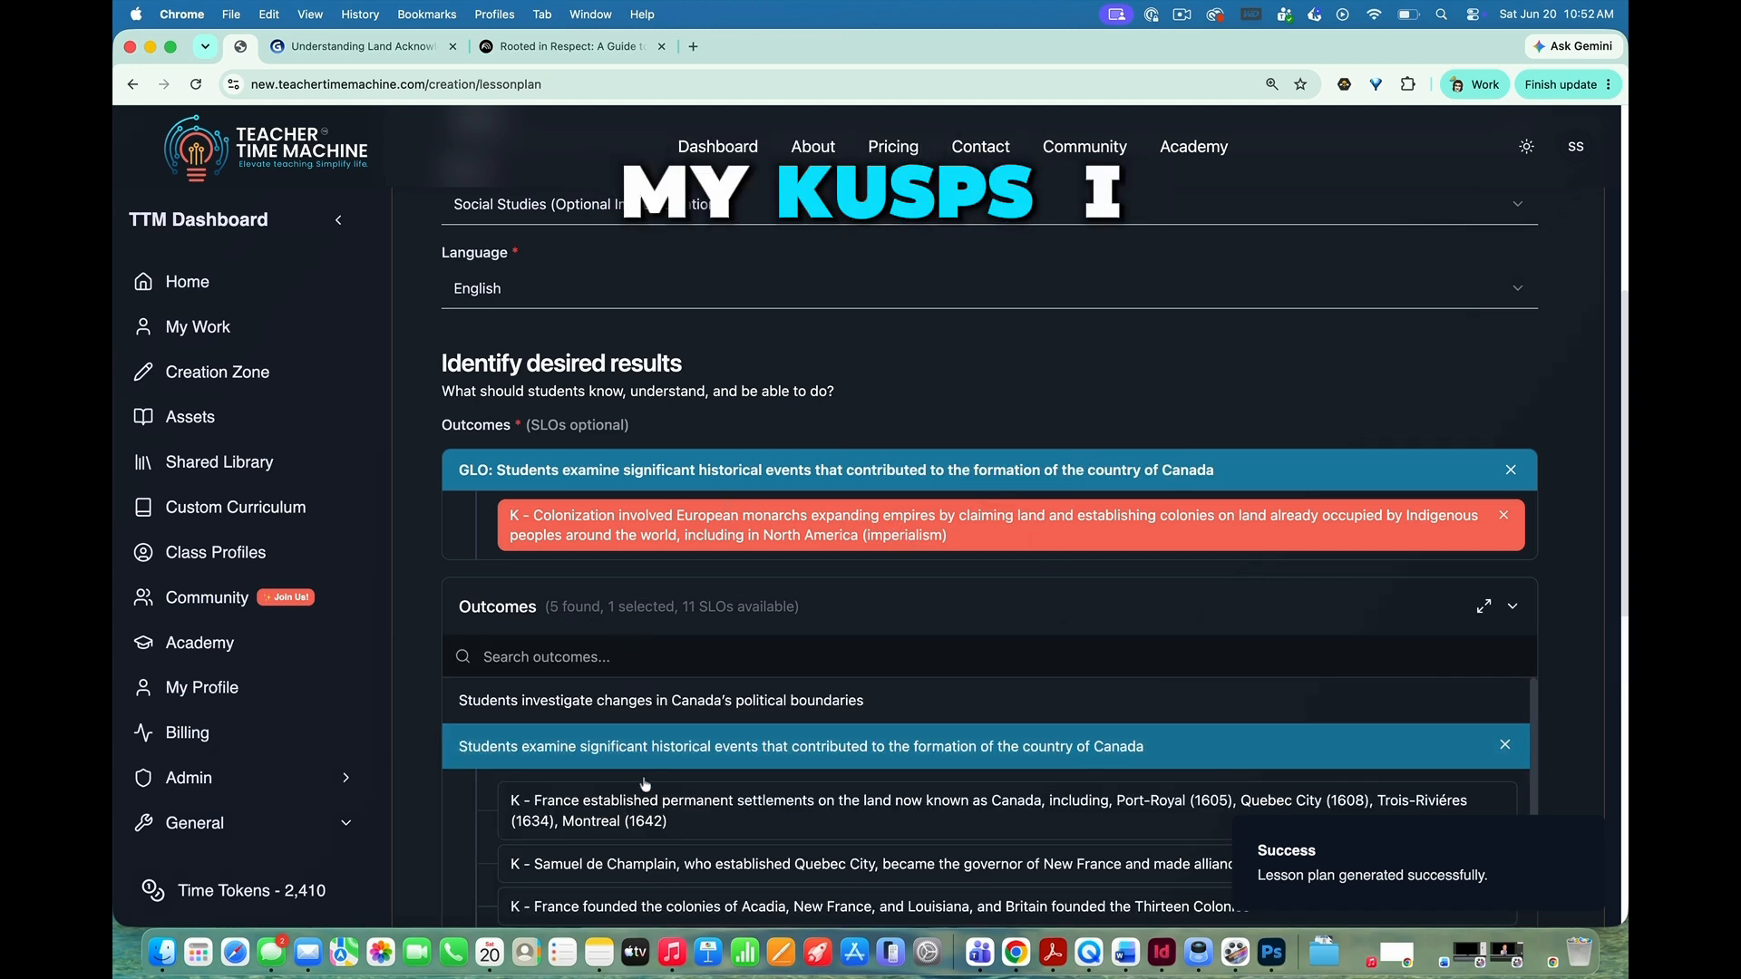
pyautogui.scroll(-5, 644, 784)
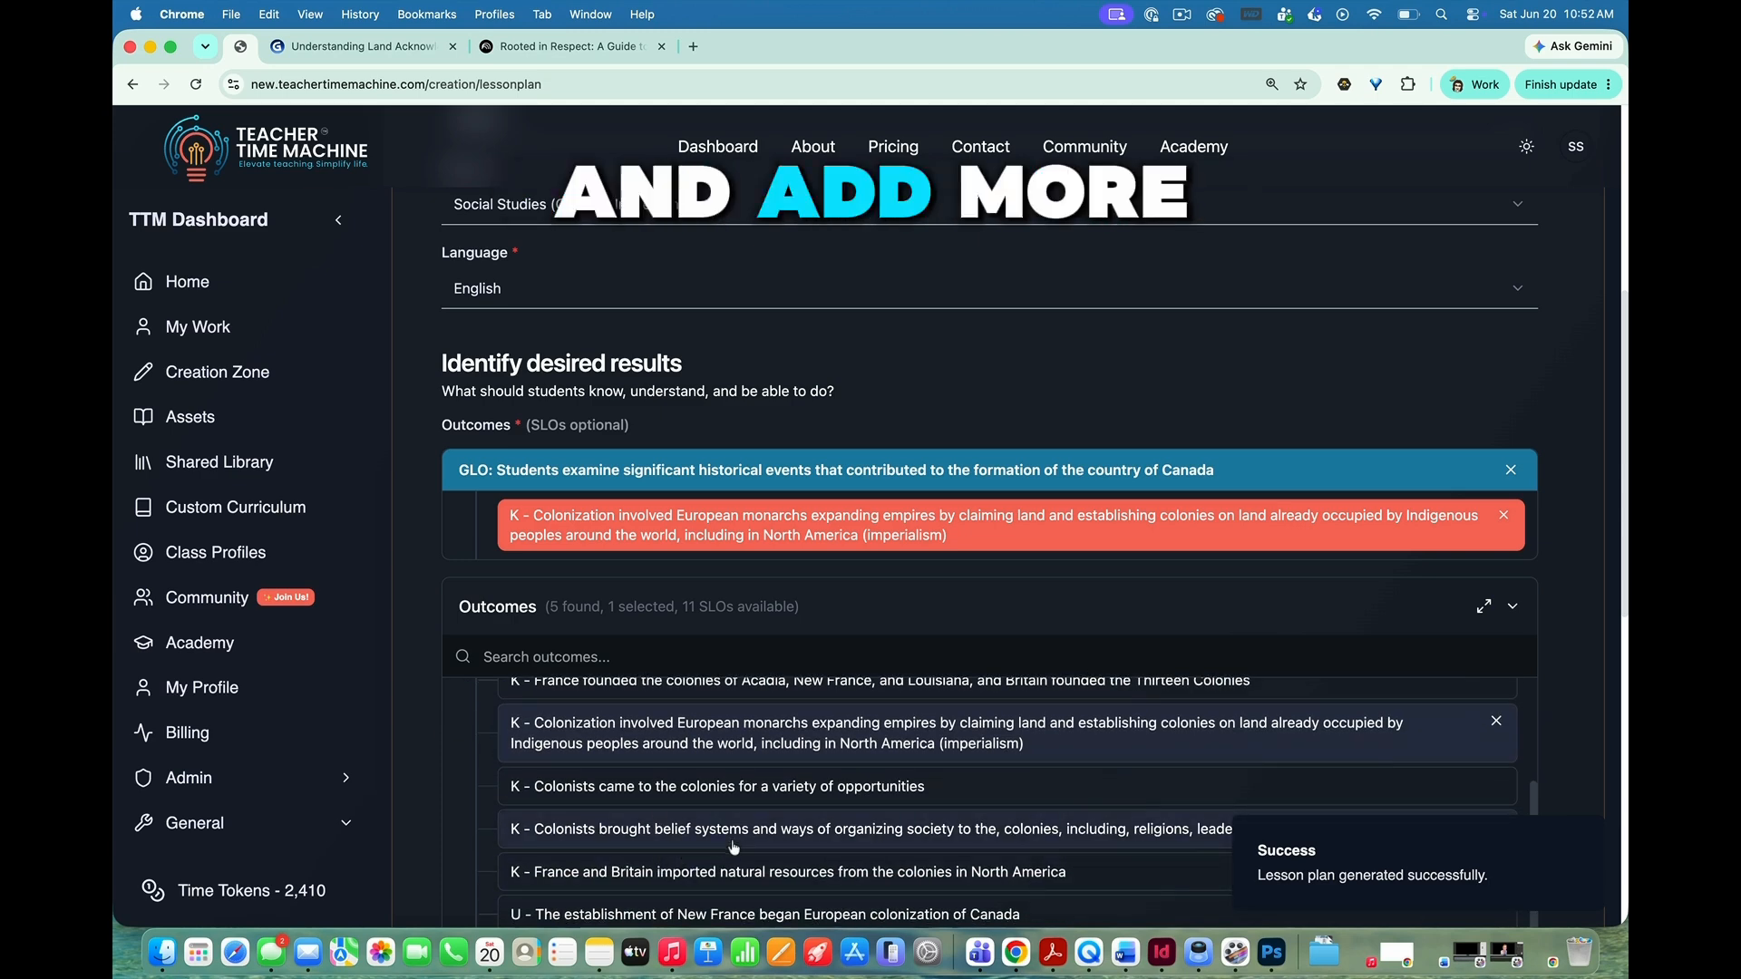
pyautogui.scroll(4, 704, 567)
pyautogui.scroll(-7, 704, 567)
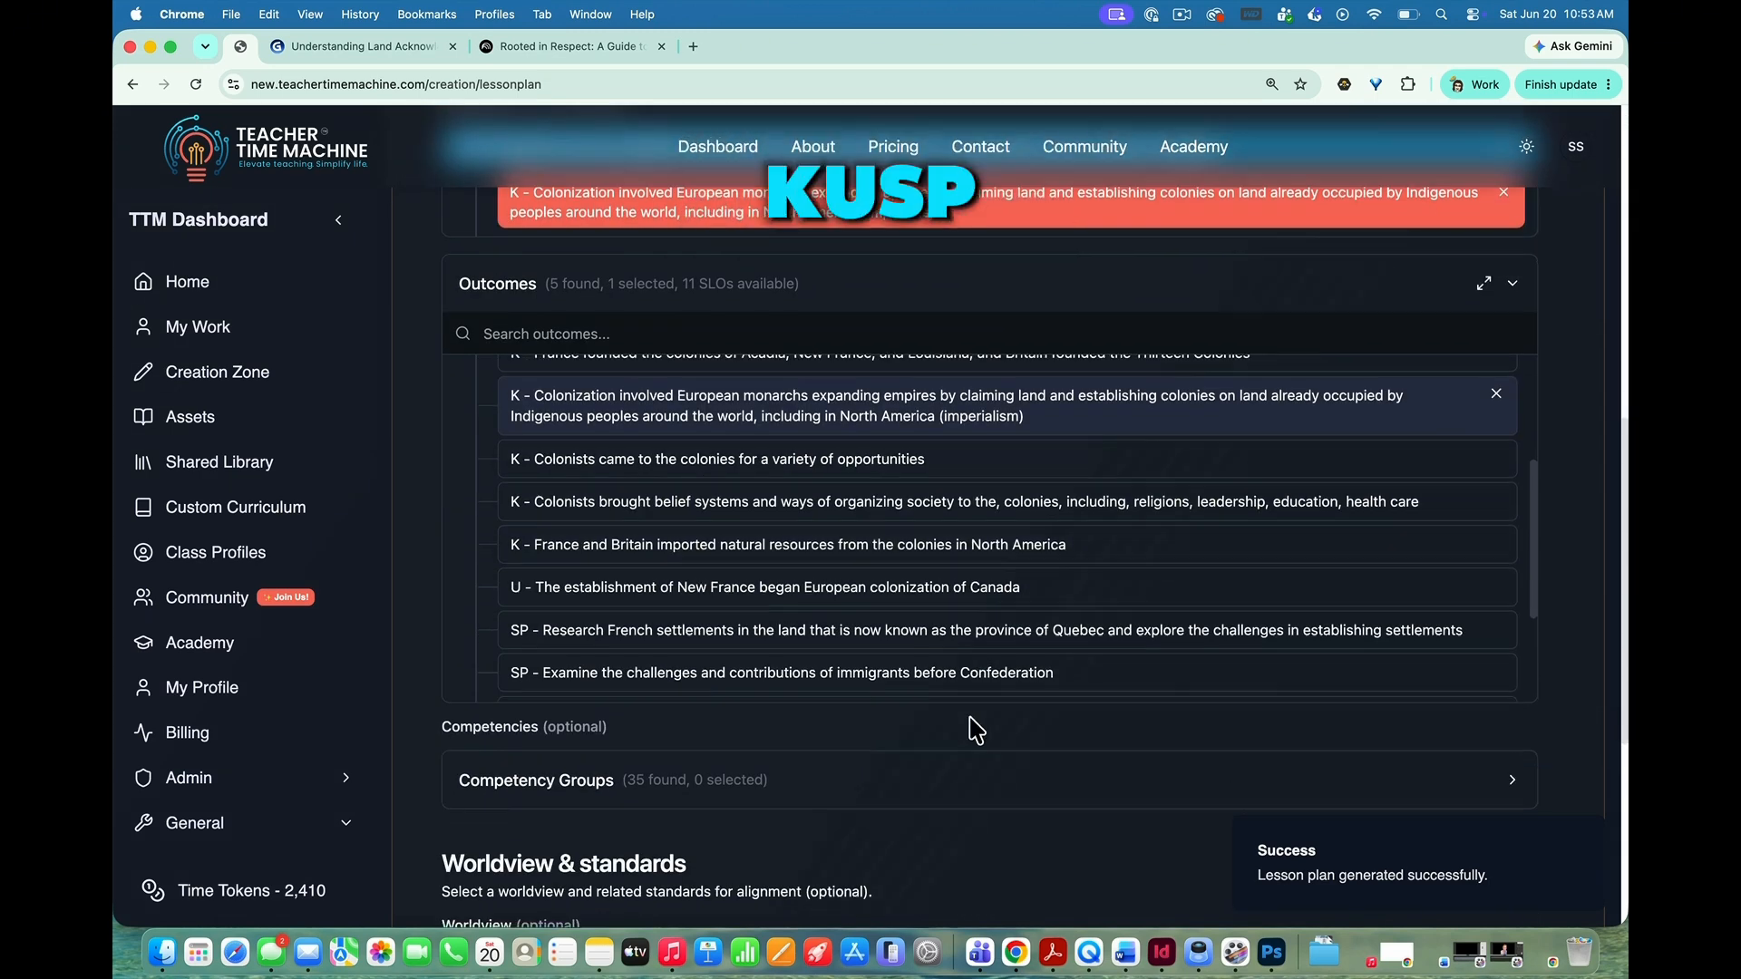
pyautogui.scroll(-5, 971, 726)
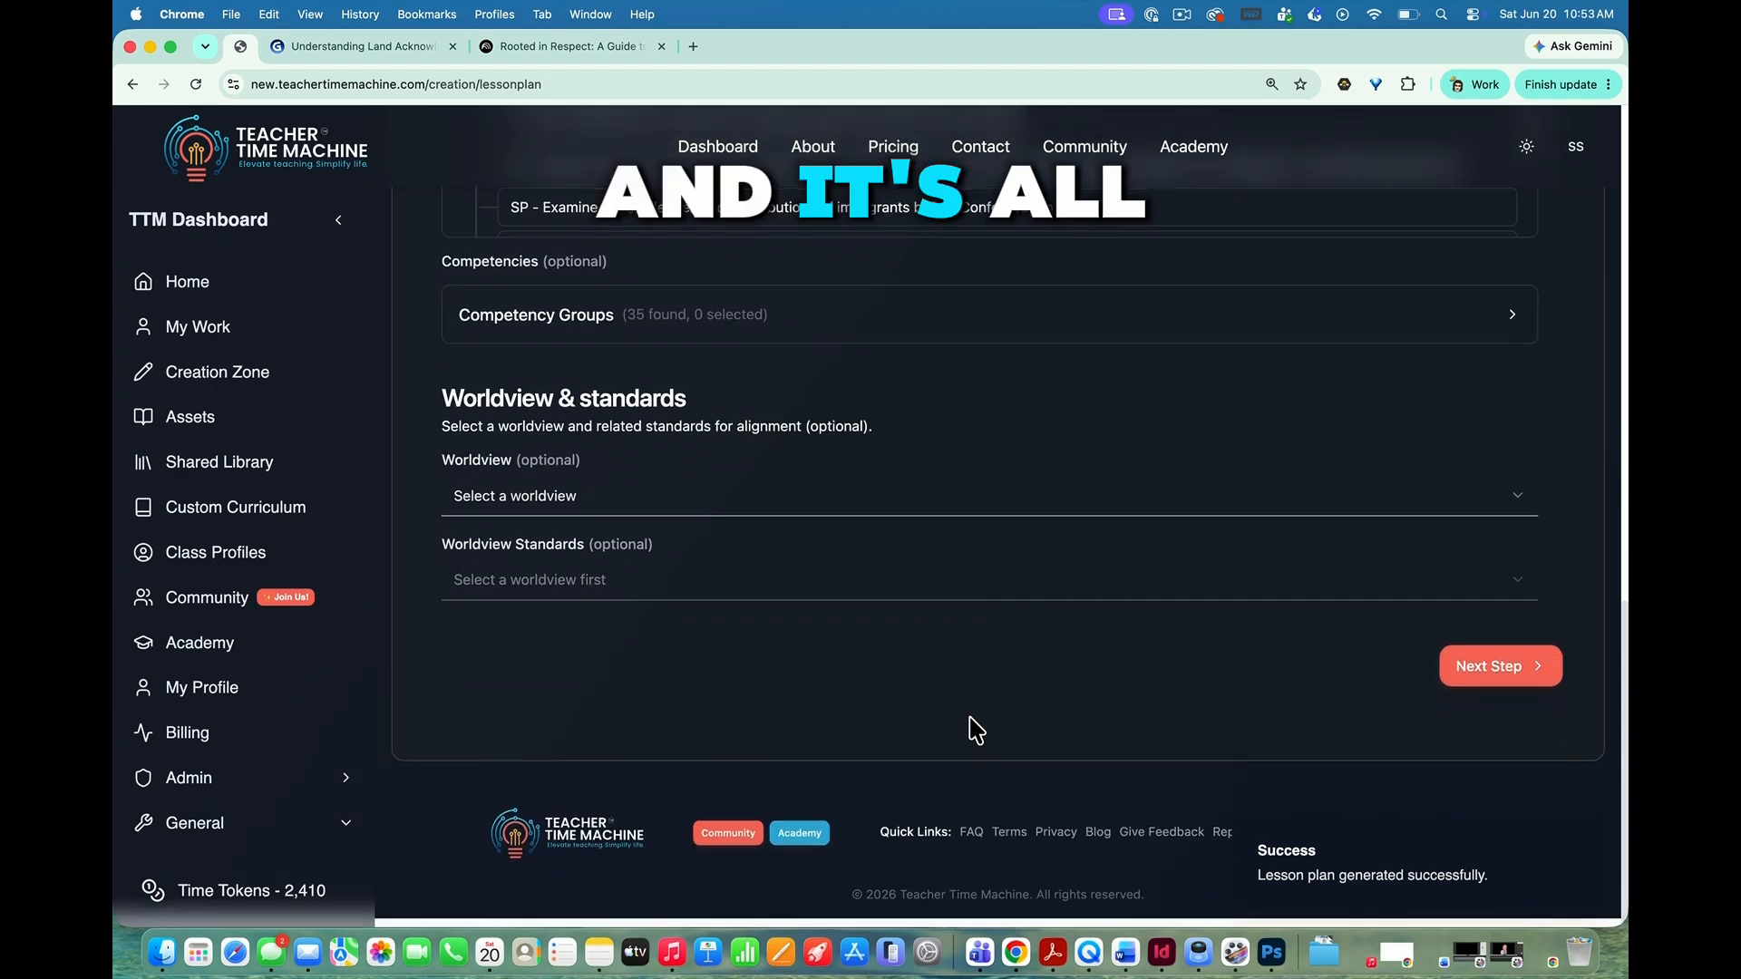
pyautogui.click(1476, 675)
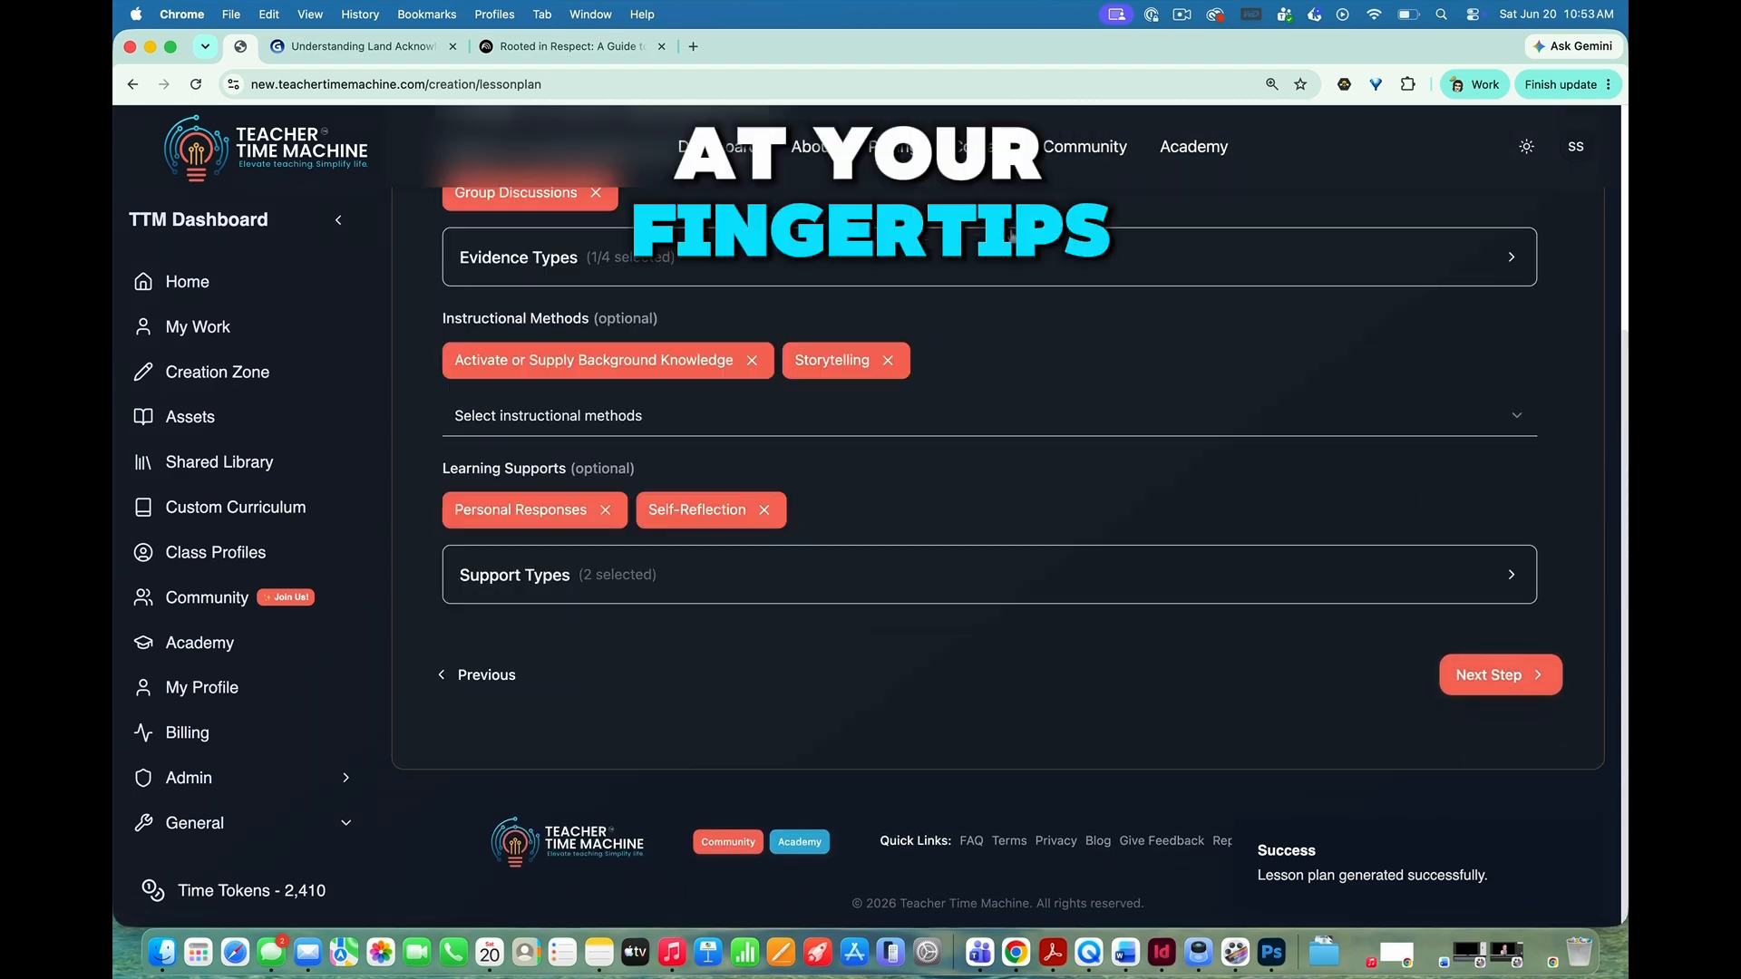
# Step: Add Collaborative Learning to the lesson plan's instructional methods
pyautogui.scroll(3, 798, 427)
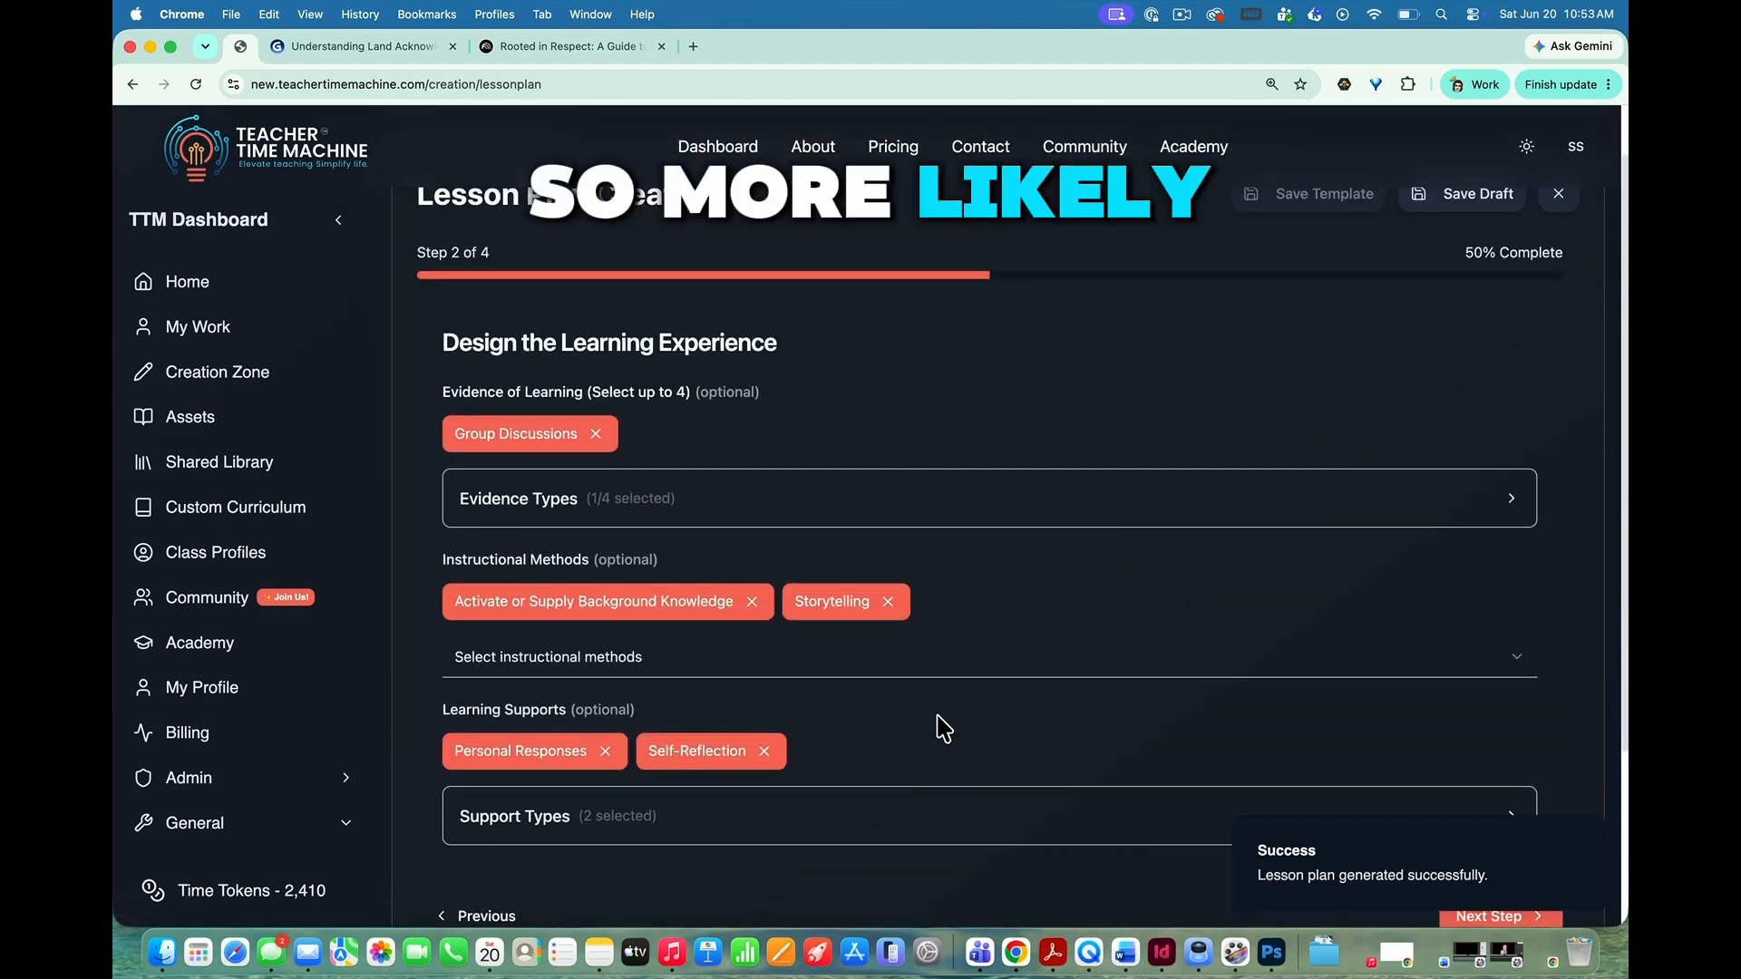
pyautogui.click(570, 657)
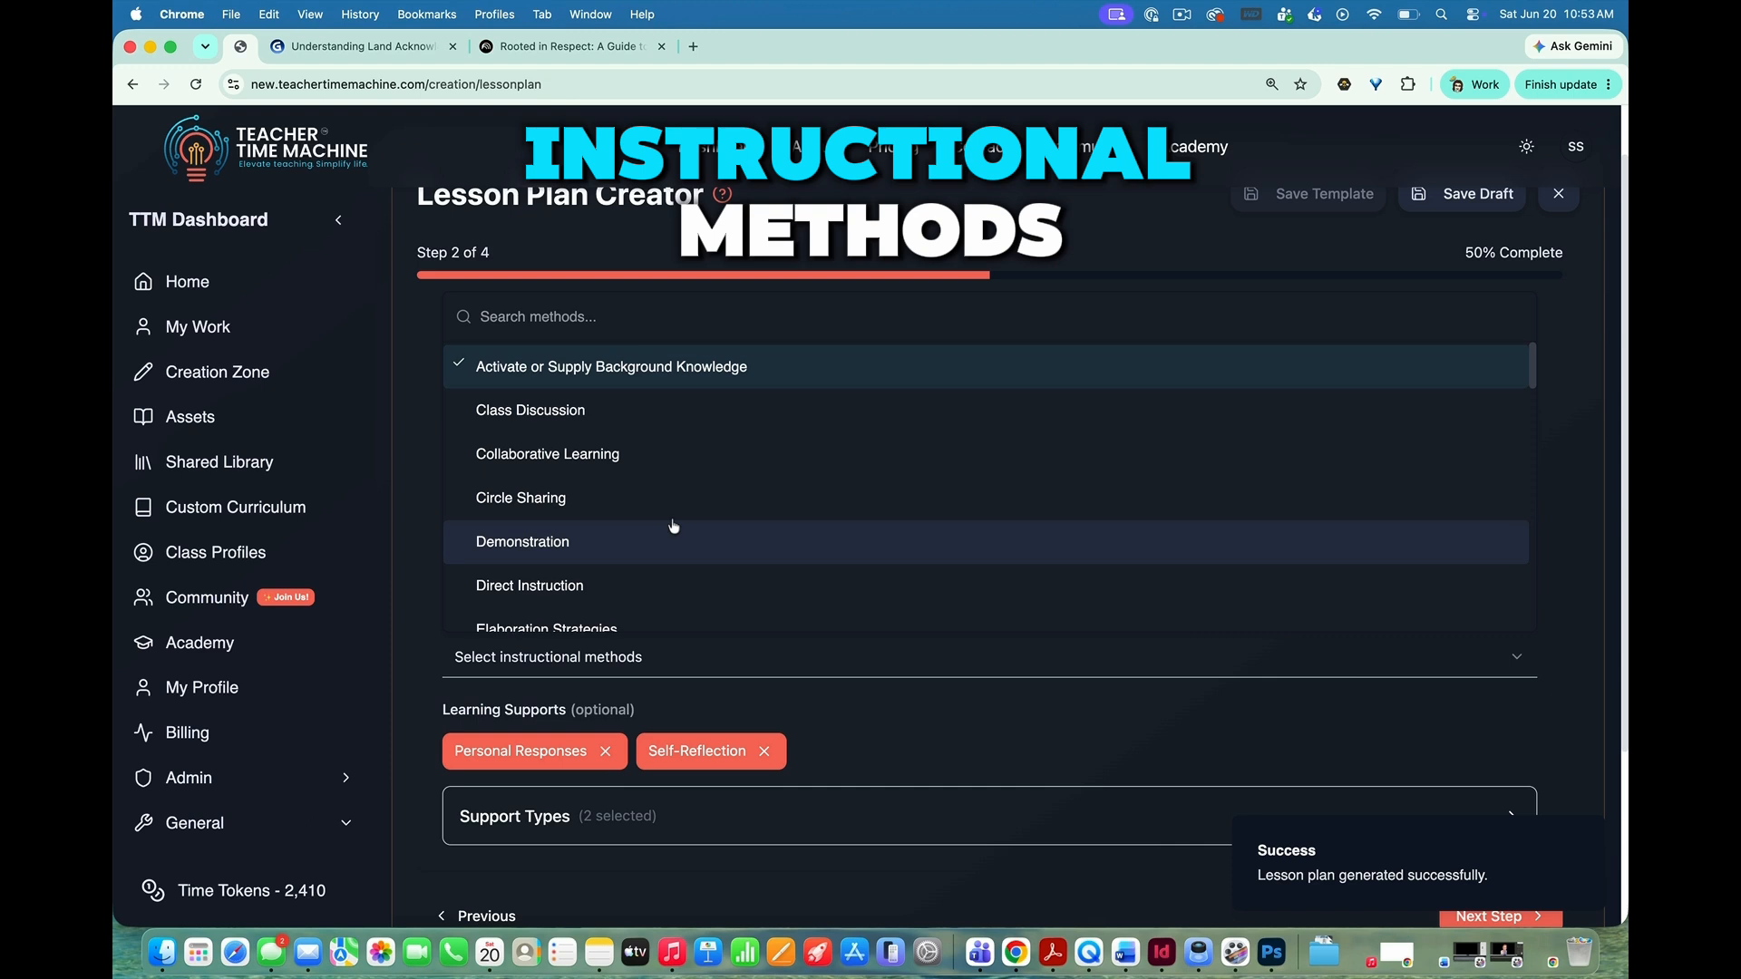
pyautogui.scroll(1, 1008, 322)
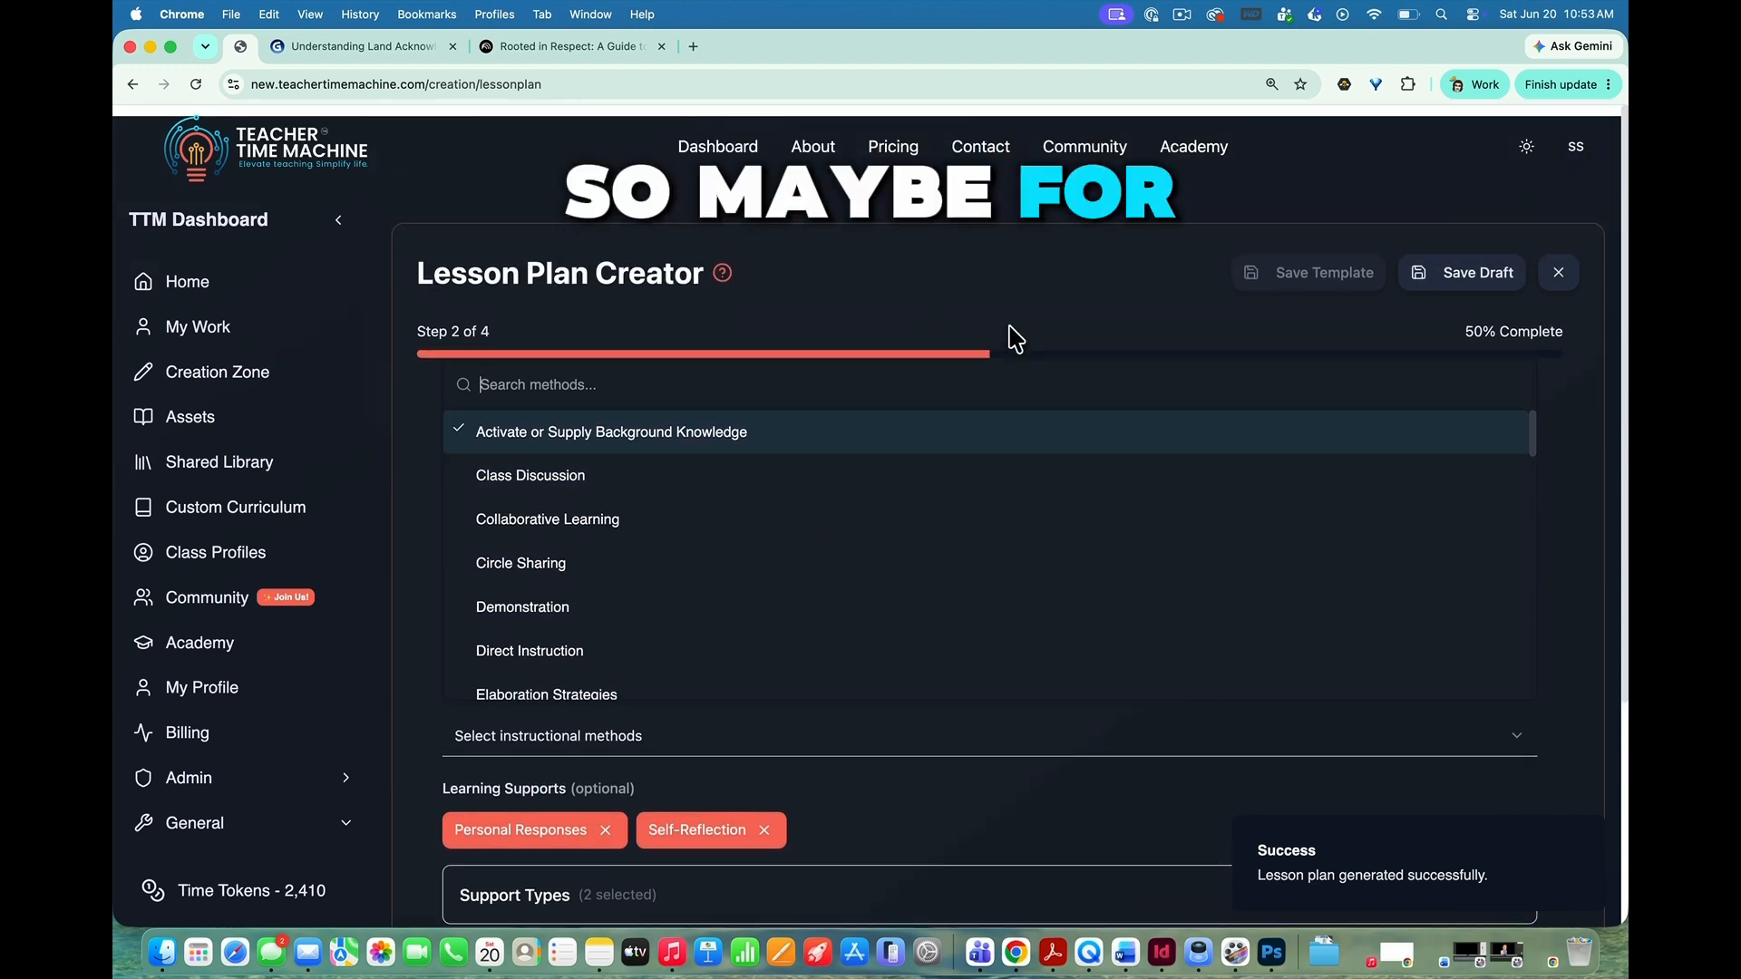
pyautogui.click(422, 493)
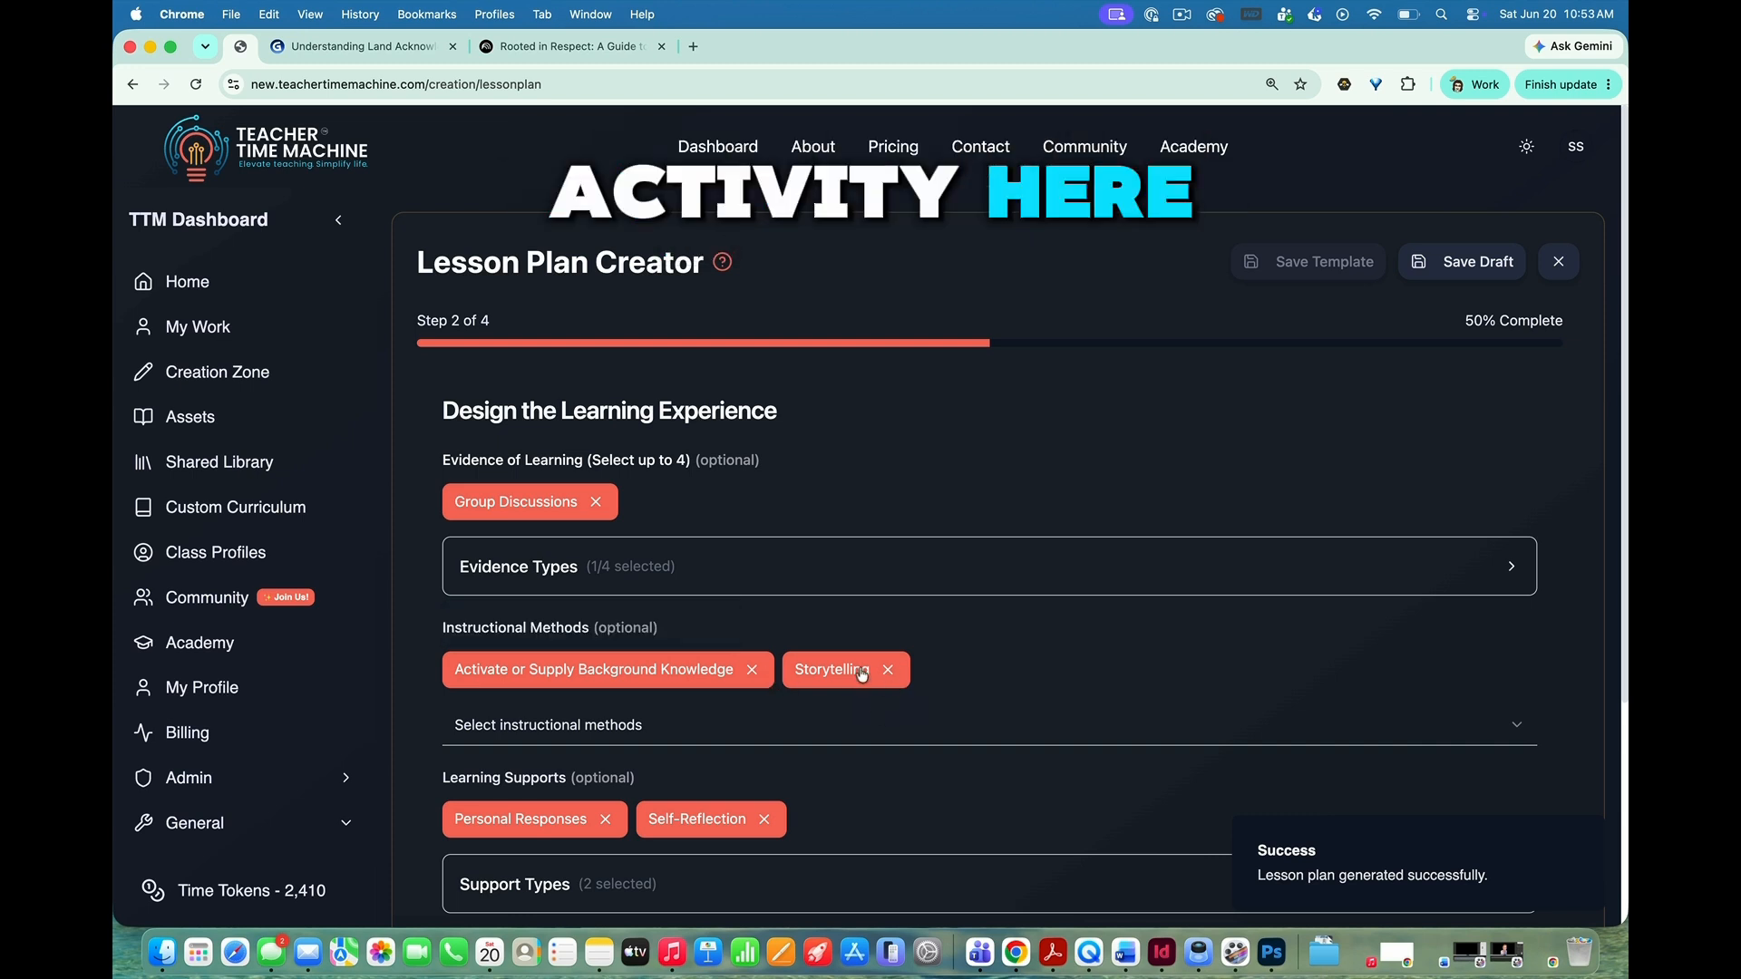
pyautogui.click(570, 723)
pyautogui.click(531, 521)
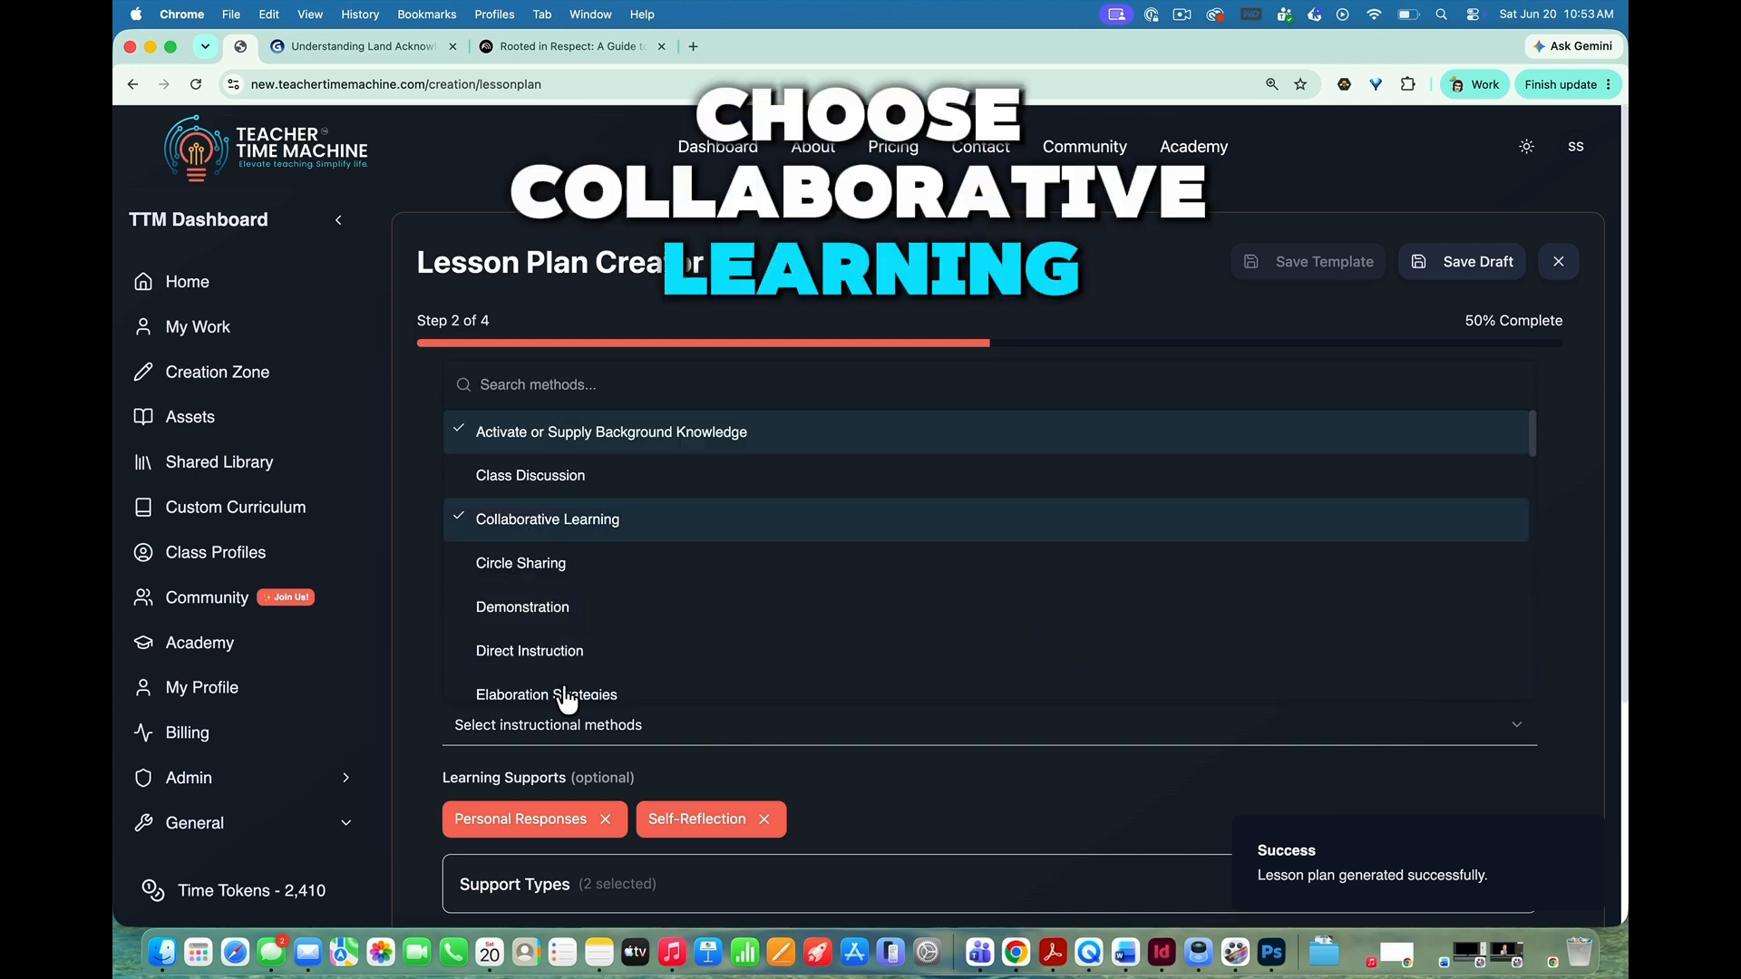
pyautogui.click(409, 628)
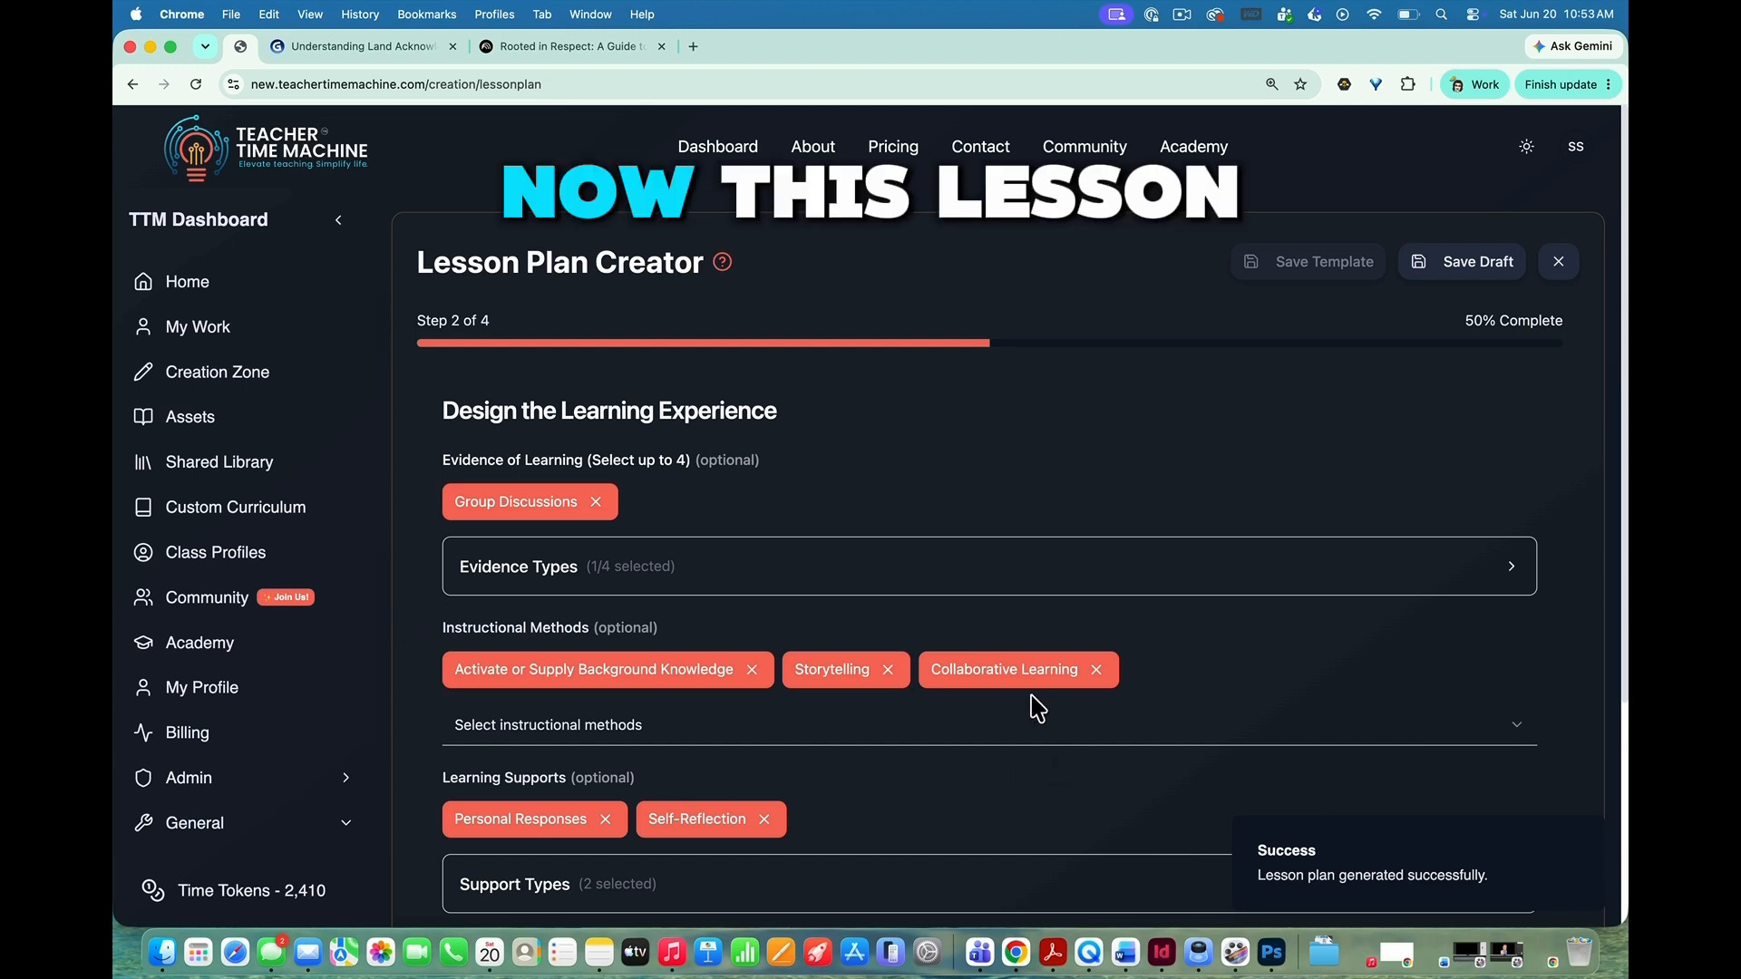
# Step: Add the Language & Vocabulary support "Pre-teach key vocabulary and symbols" to the learning supports
pyautogui.scroll(-5, 1033, 703)
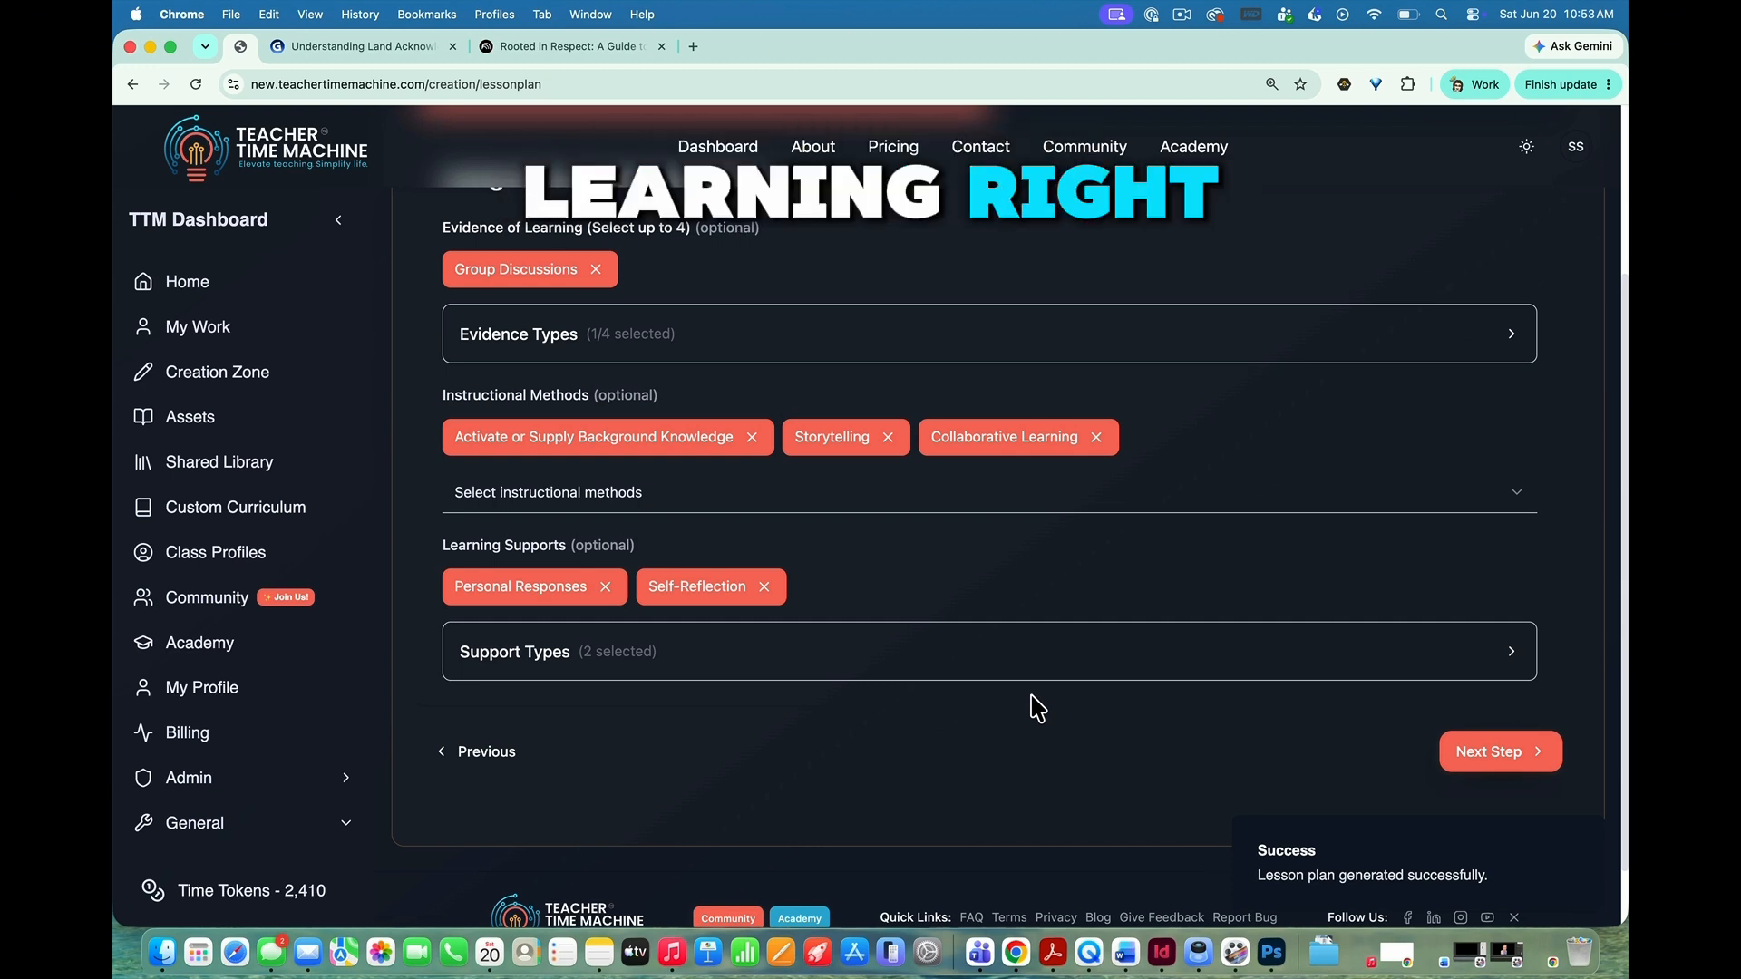
pyautogui.click(563, 655)
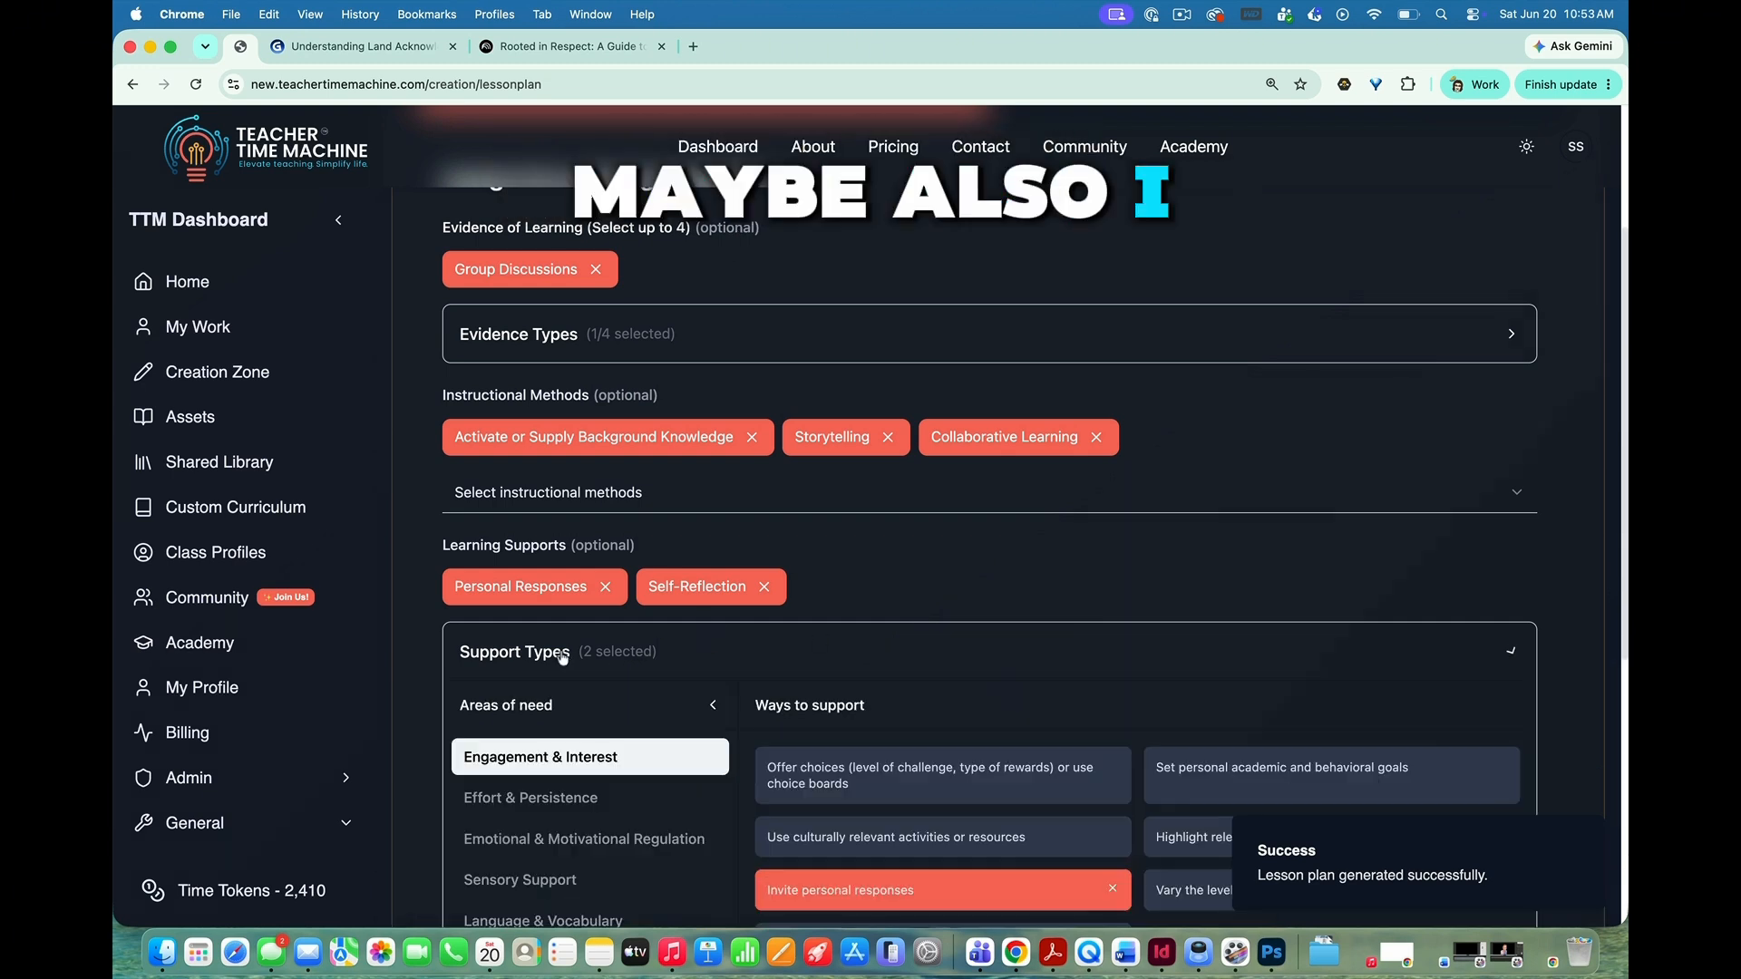
pyautogui.scroll(-4, 997, 862)
pyautogui.scroll(-1, 1044, 852)
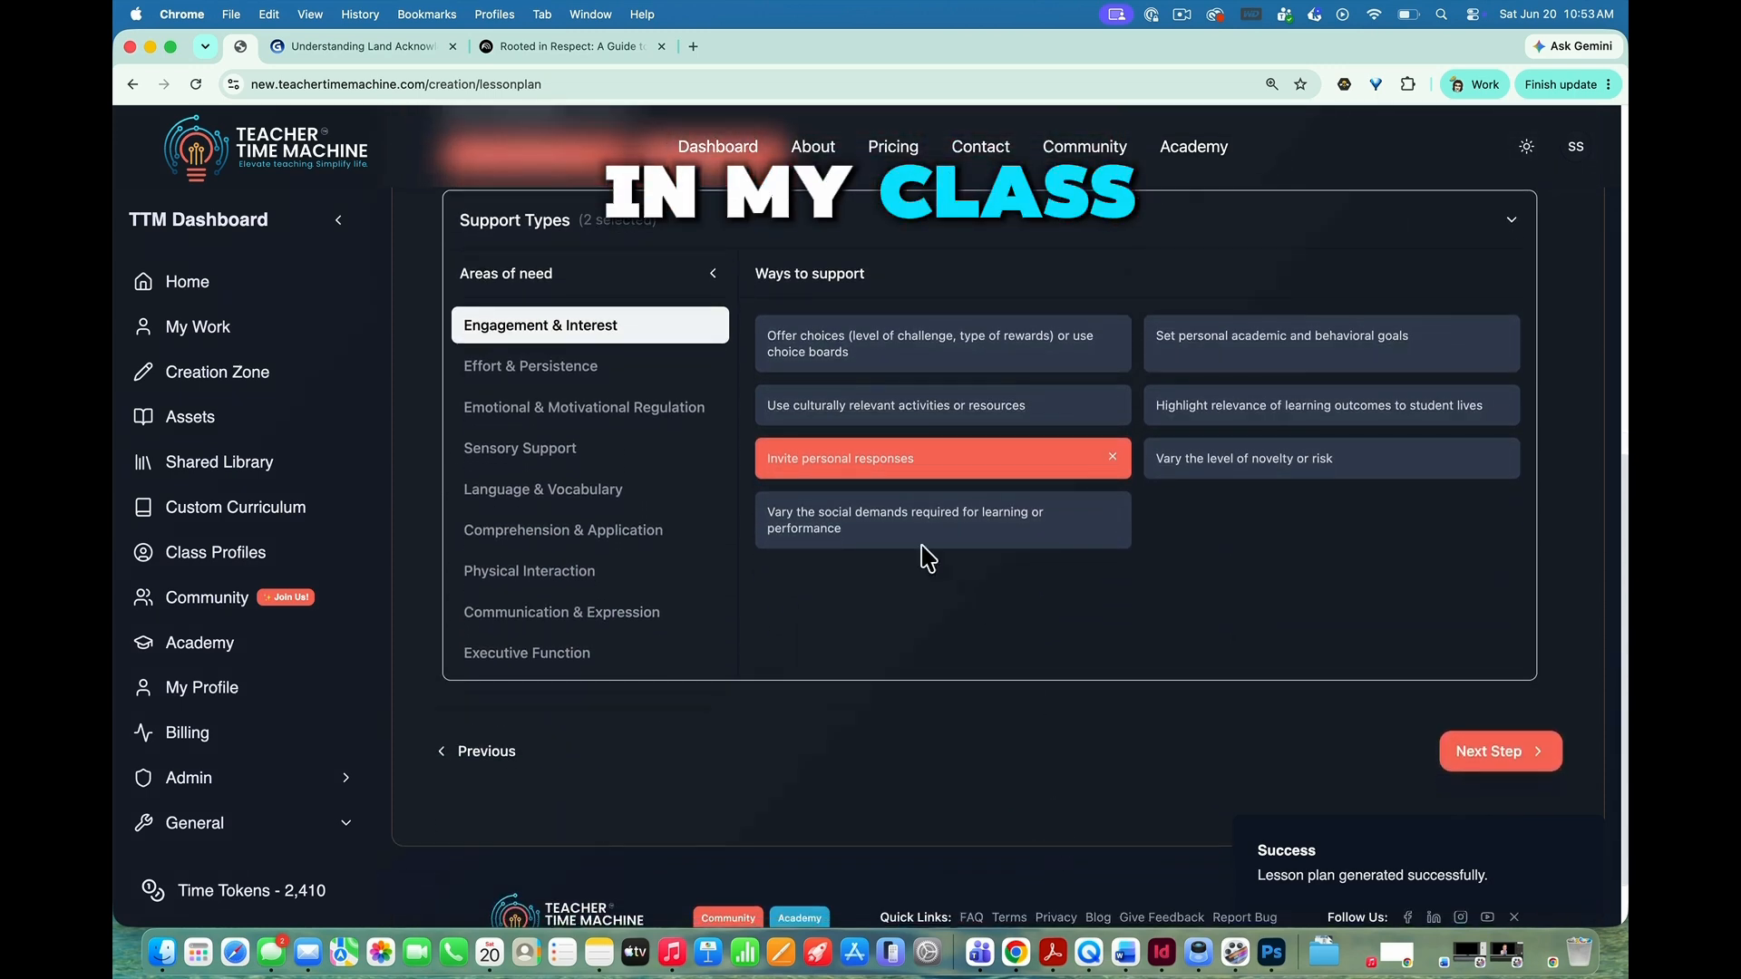
pyautogui.click(544, 490)
pyautogui.scroll(5, 546, 494)
pyautogui.scroll(-2, 546, 495)
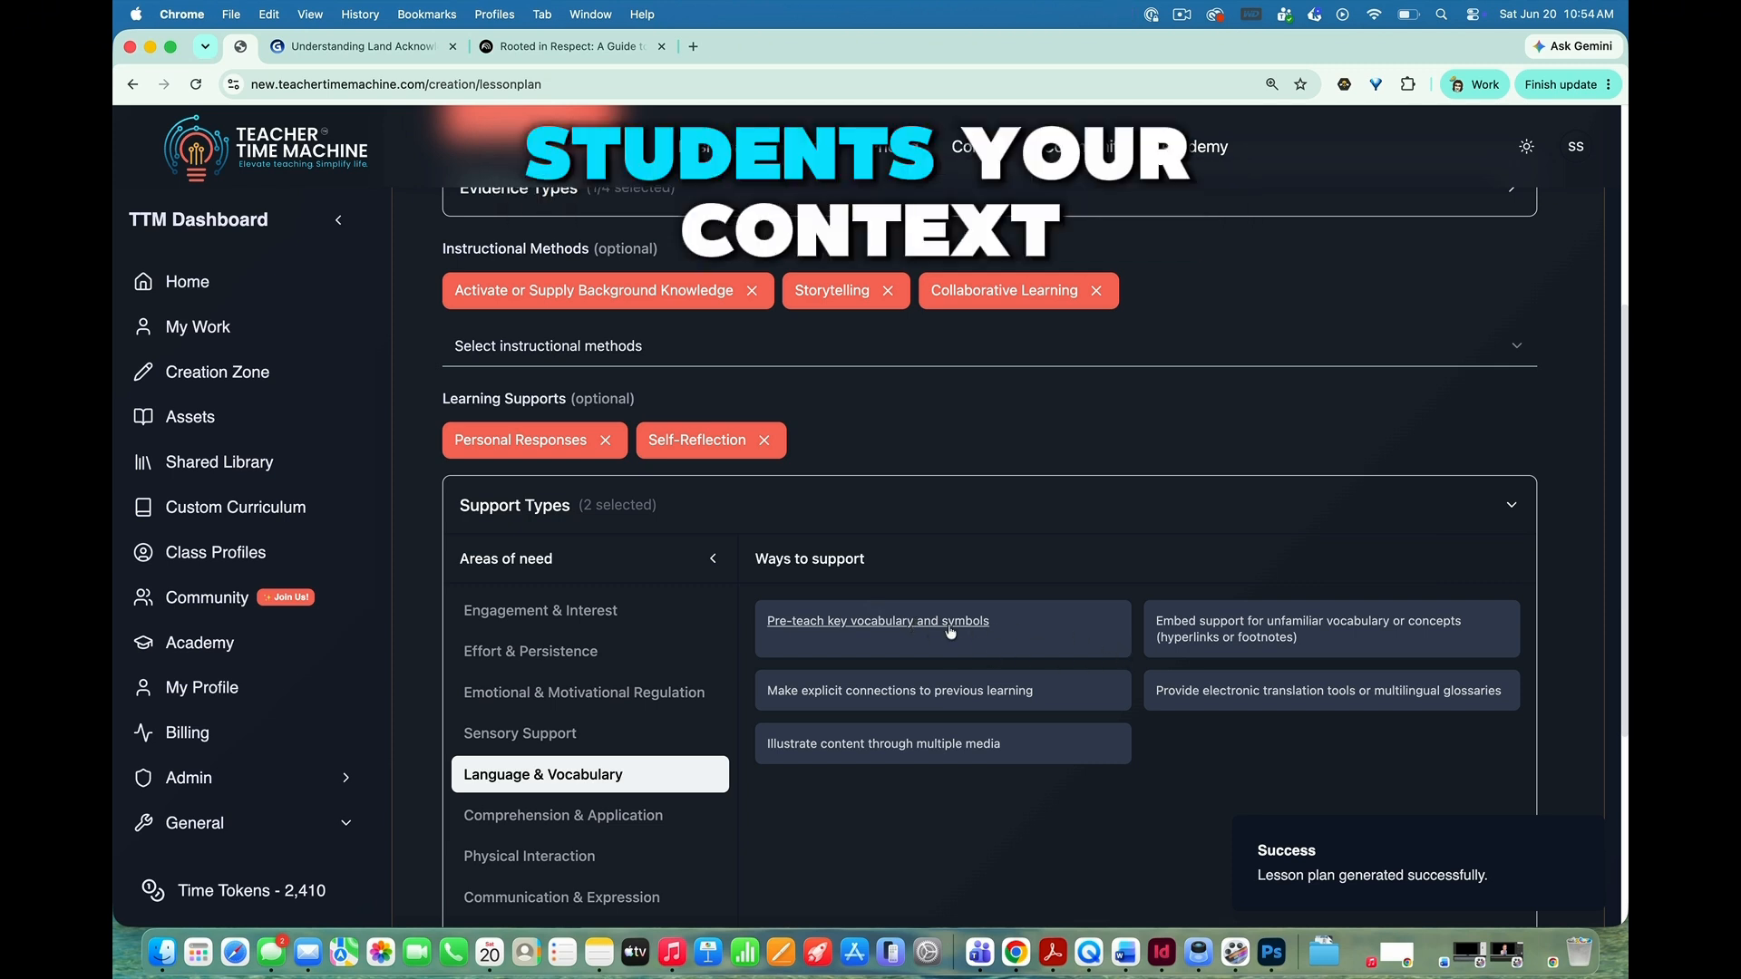
pyautogui.click(901, 622)
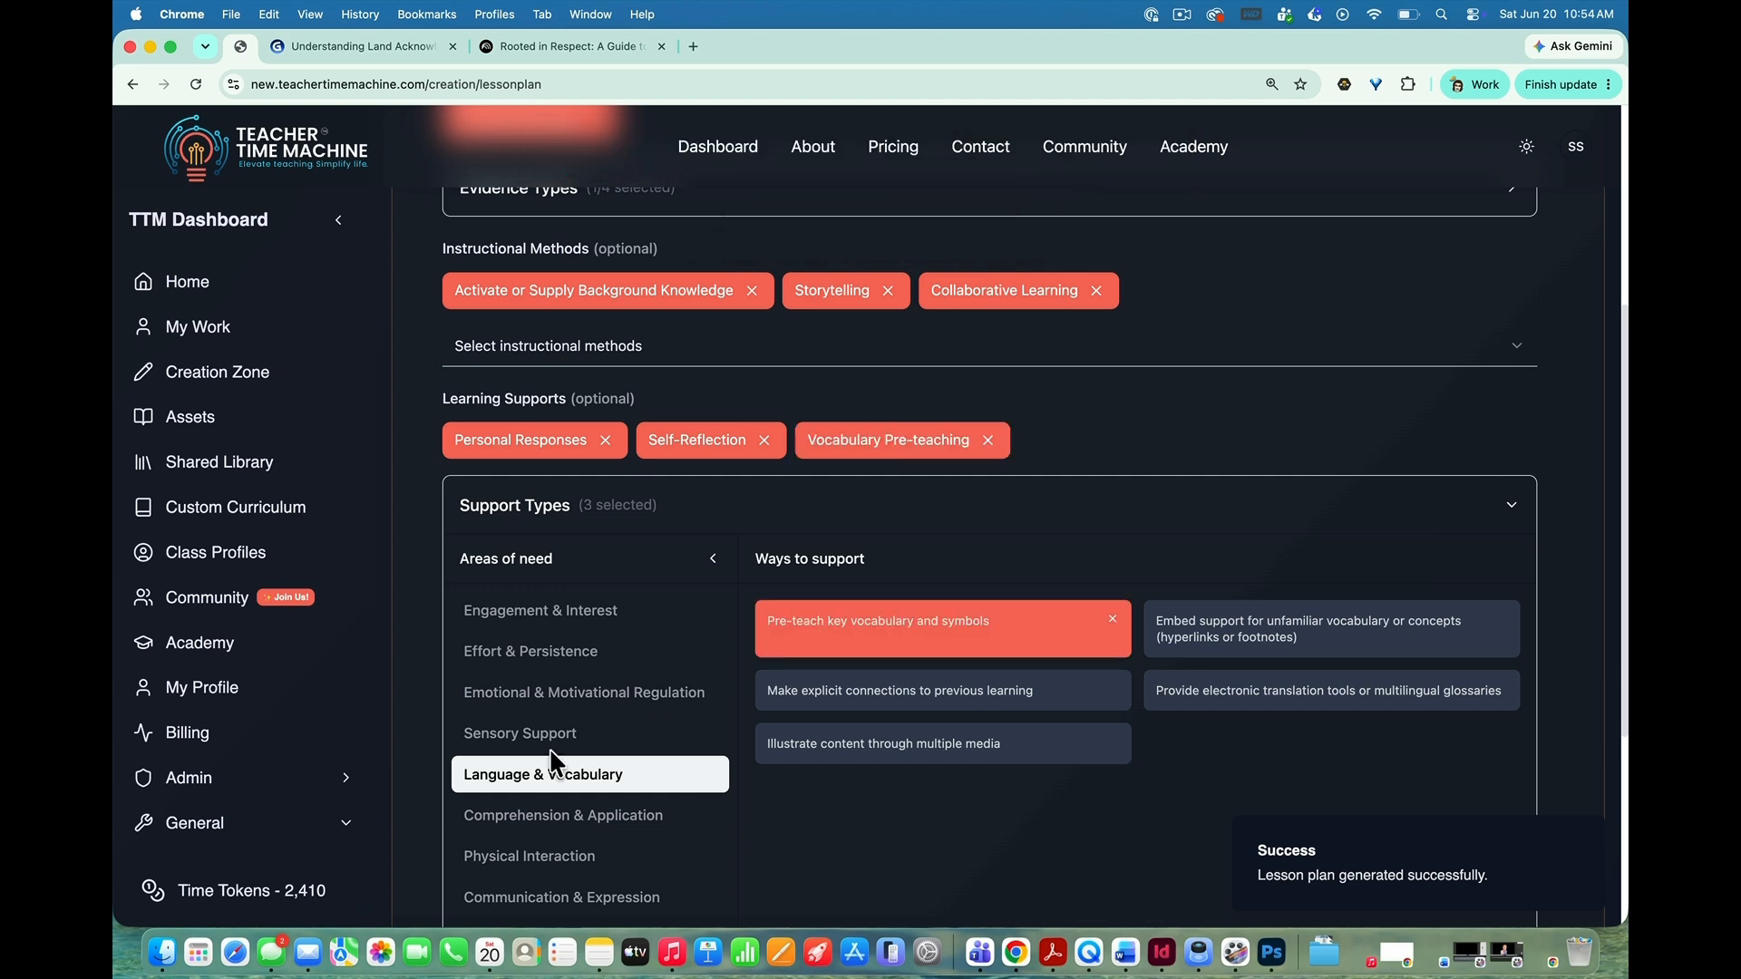
# Step: Look over the Engagement & Interest supports without changing them, and continue to the lesson structure
pyautogui.click(562, 615)
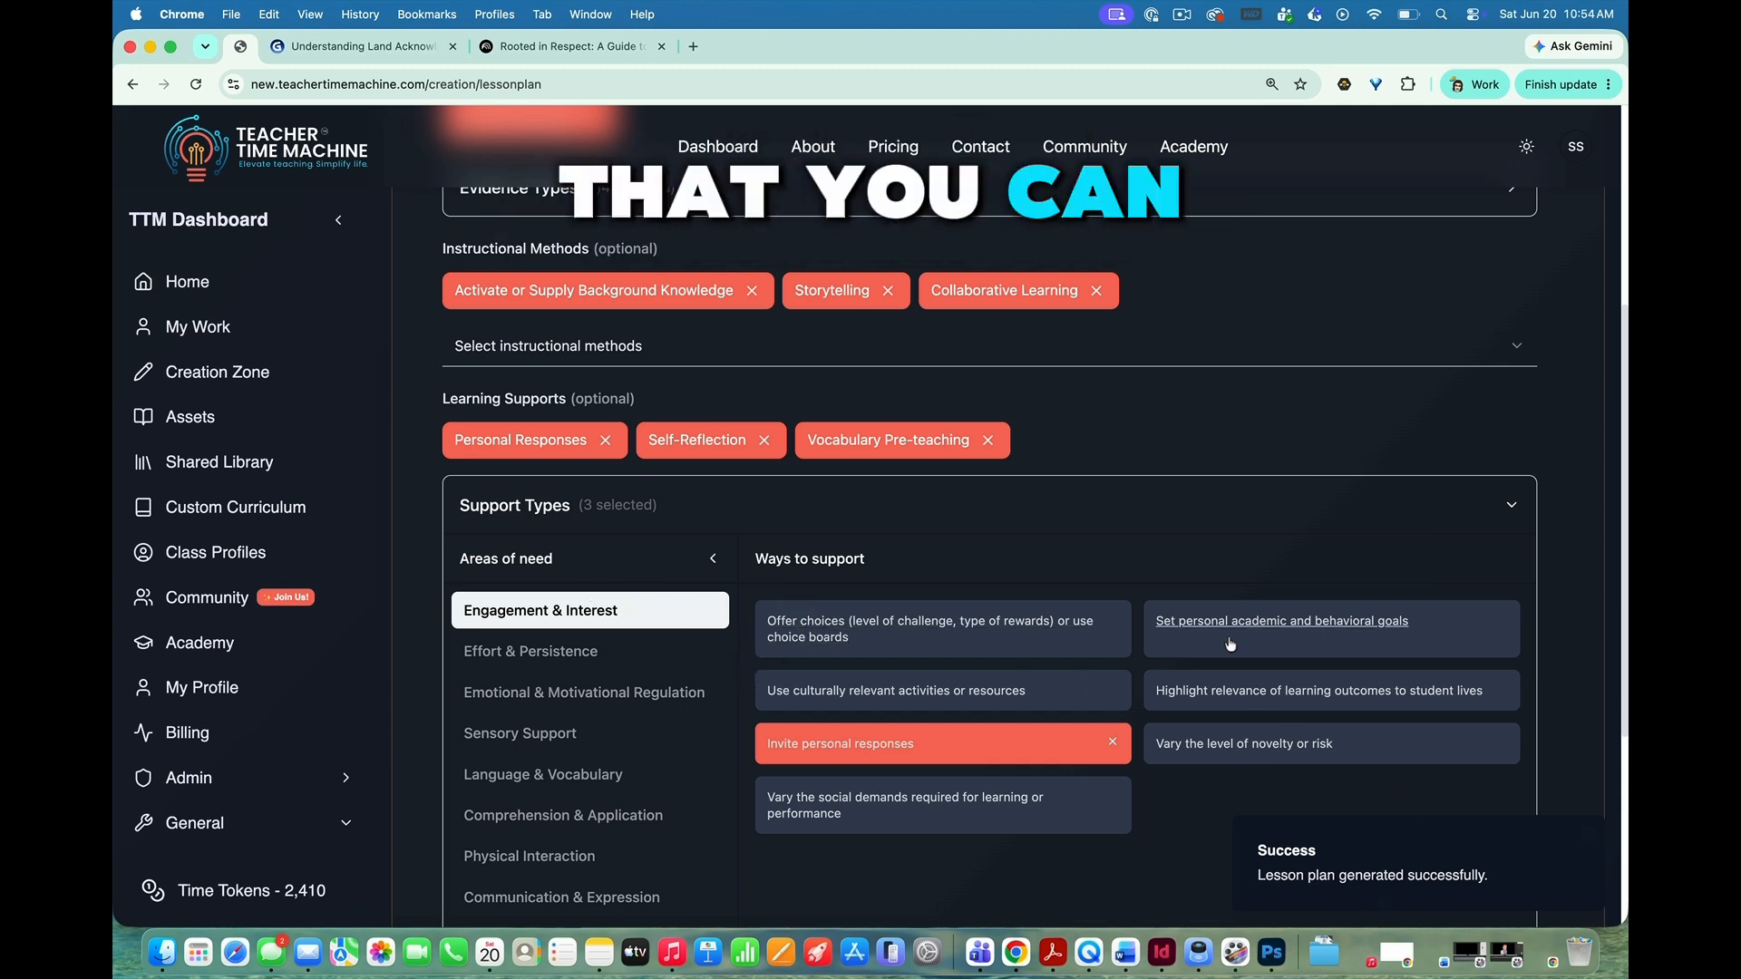
pyautogui.scroll(-5, 1230, 644)
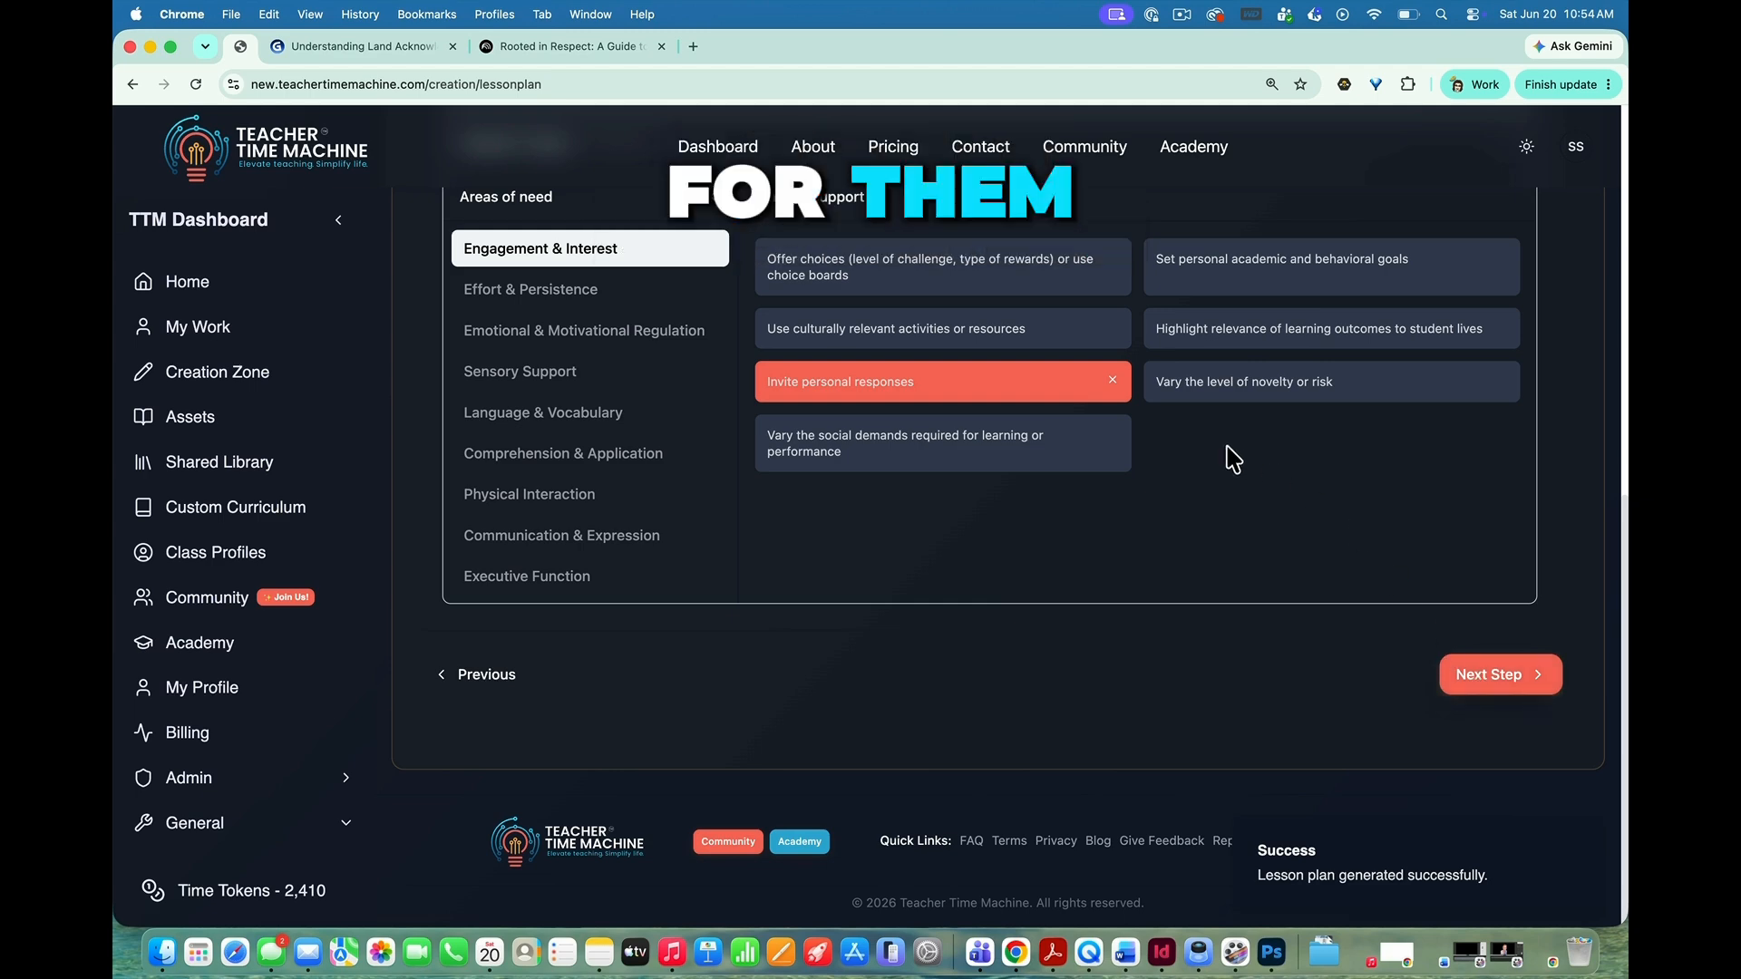
pyautogui.scroll(4, 1228, 458)
pyautogui.scroll(-3, 1227, 458)
pyautogui.click(1454, 759)
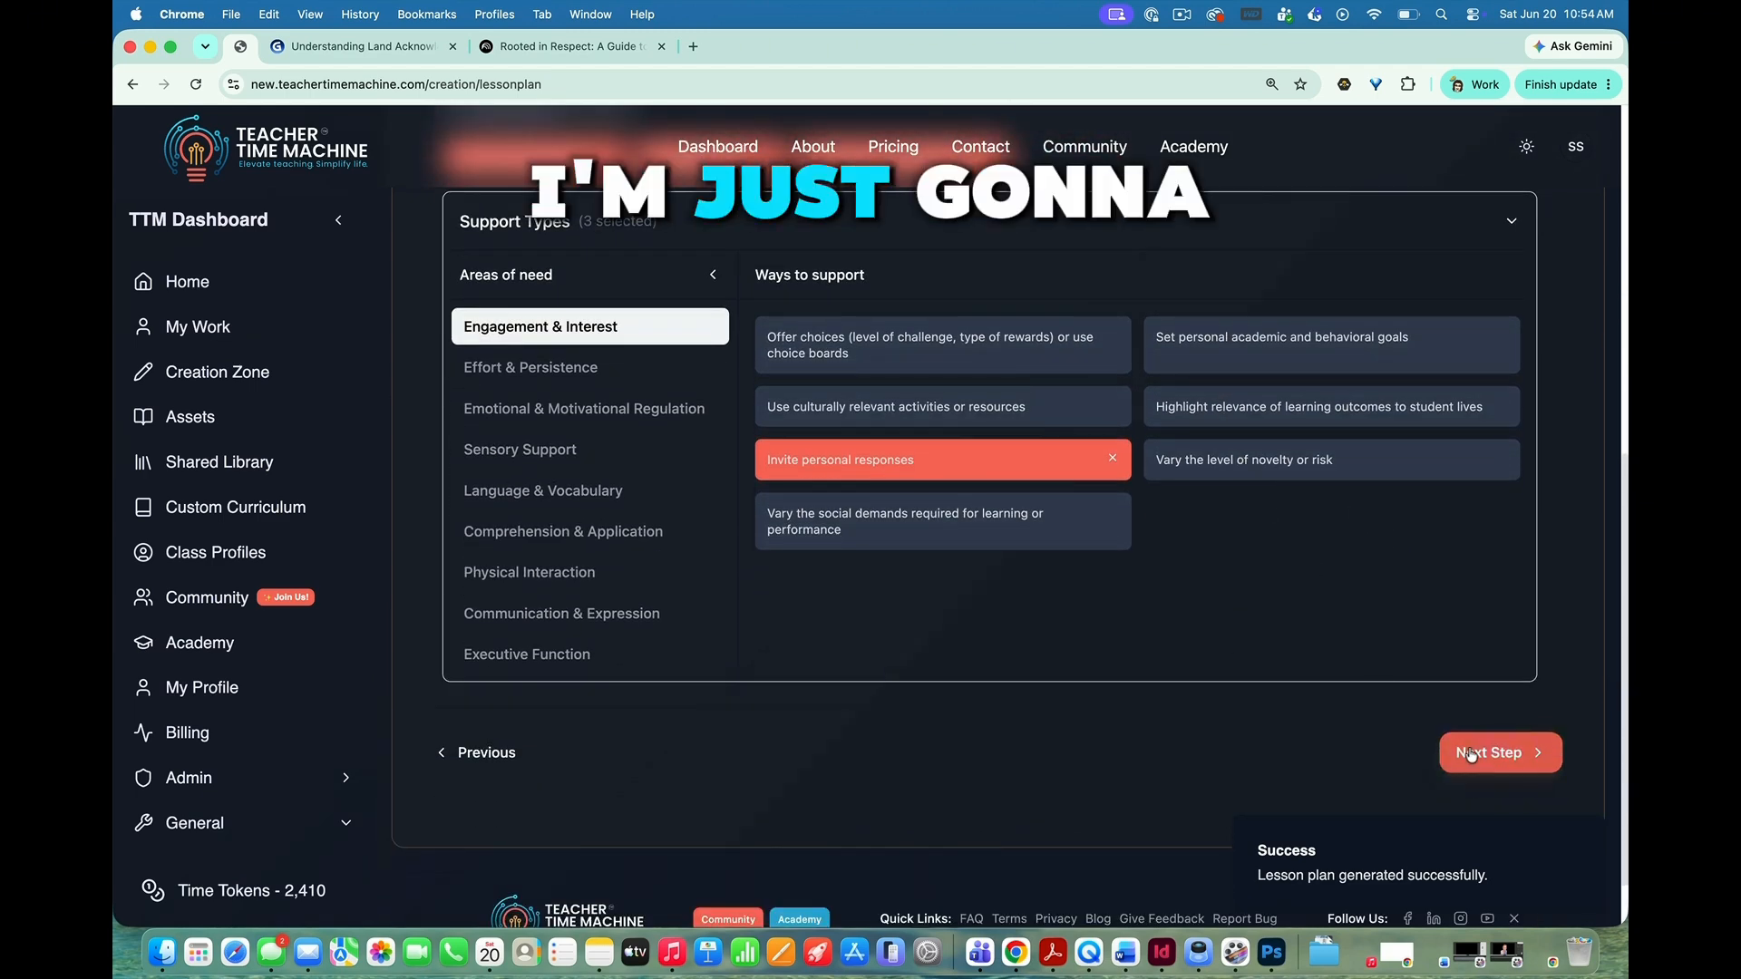
pyautogui.scroll(4, 1139, 646)
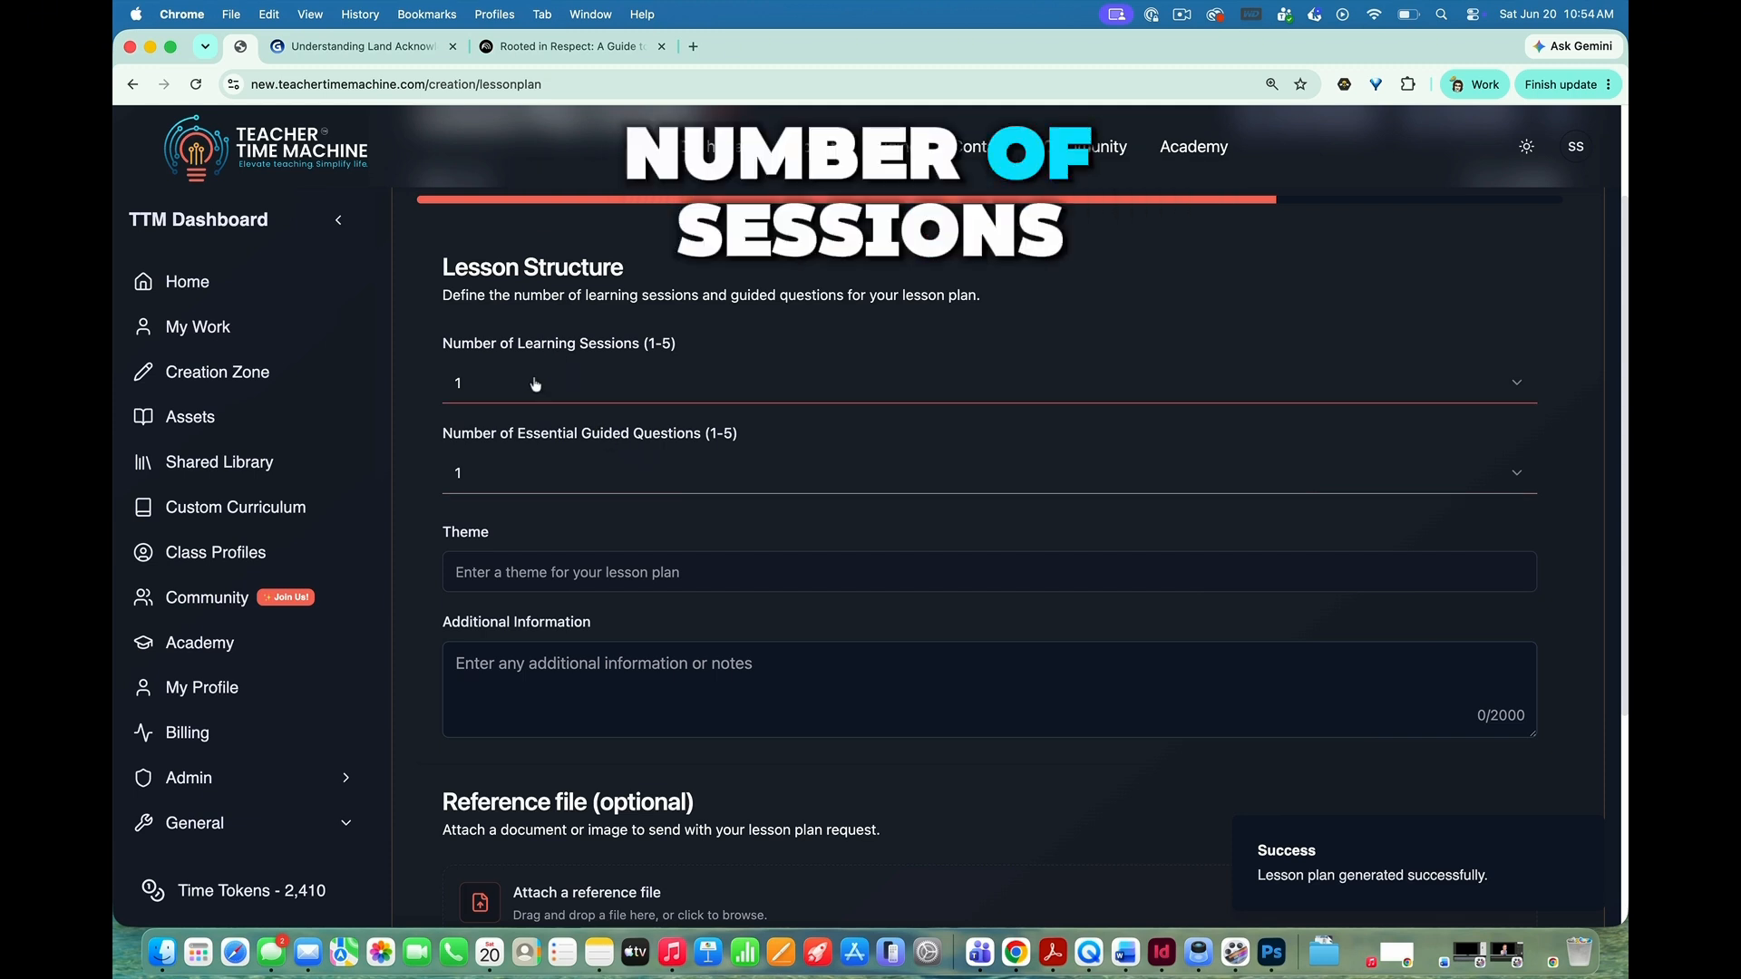
# Step: Set the lesson plan to 1 learning session and 1 essential guided question, leaving the theme blank
pyautogui.click(535, 384)
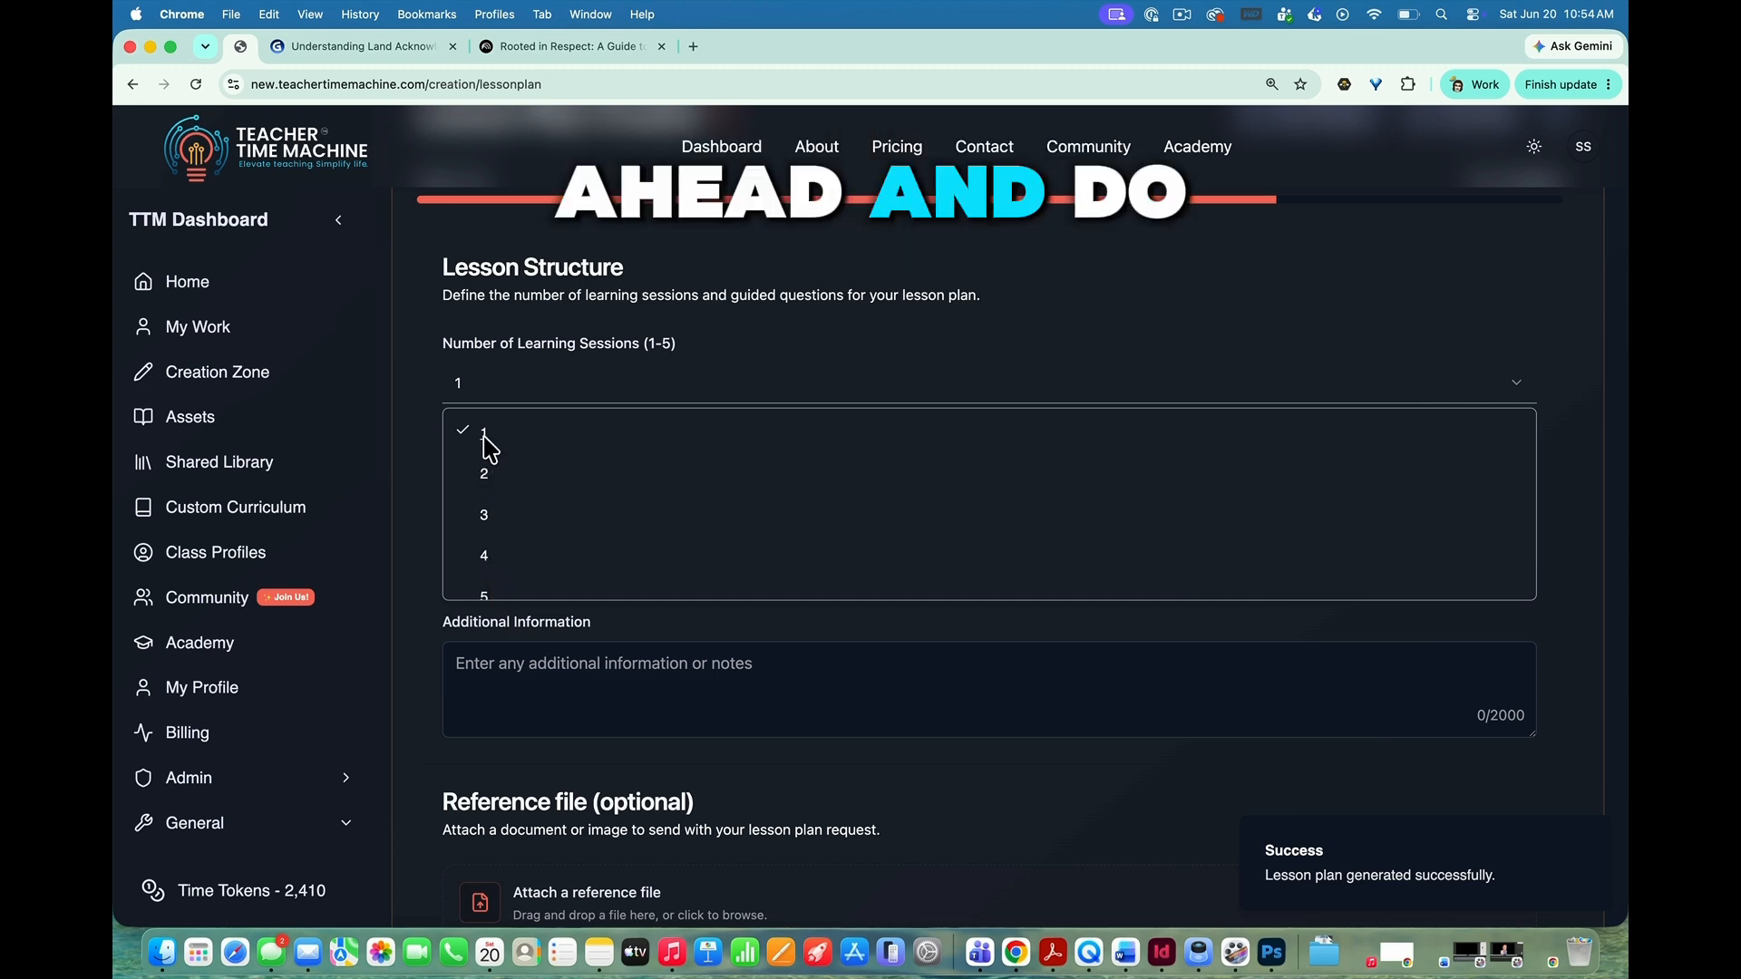
pyautogui.click(517, 426)
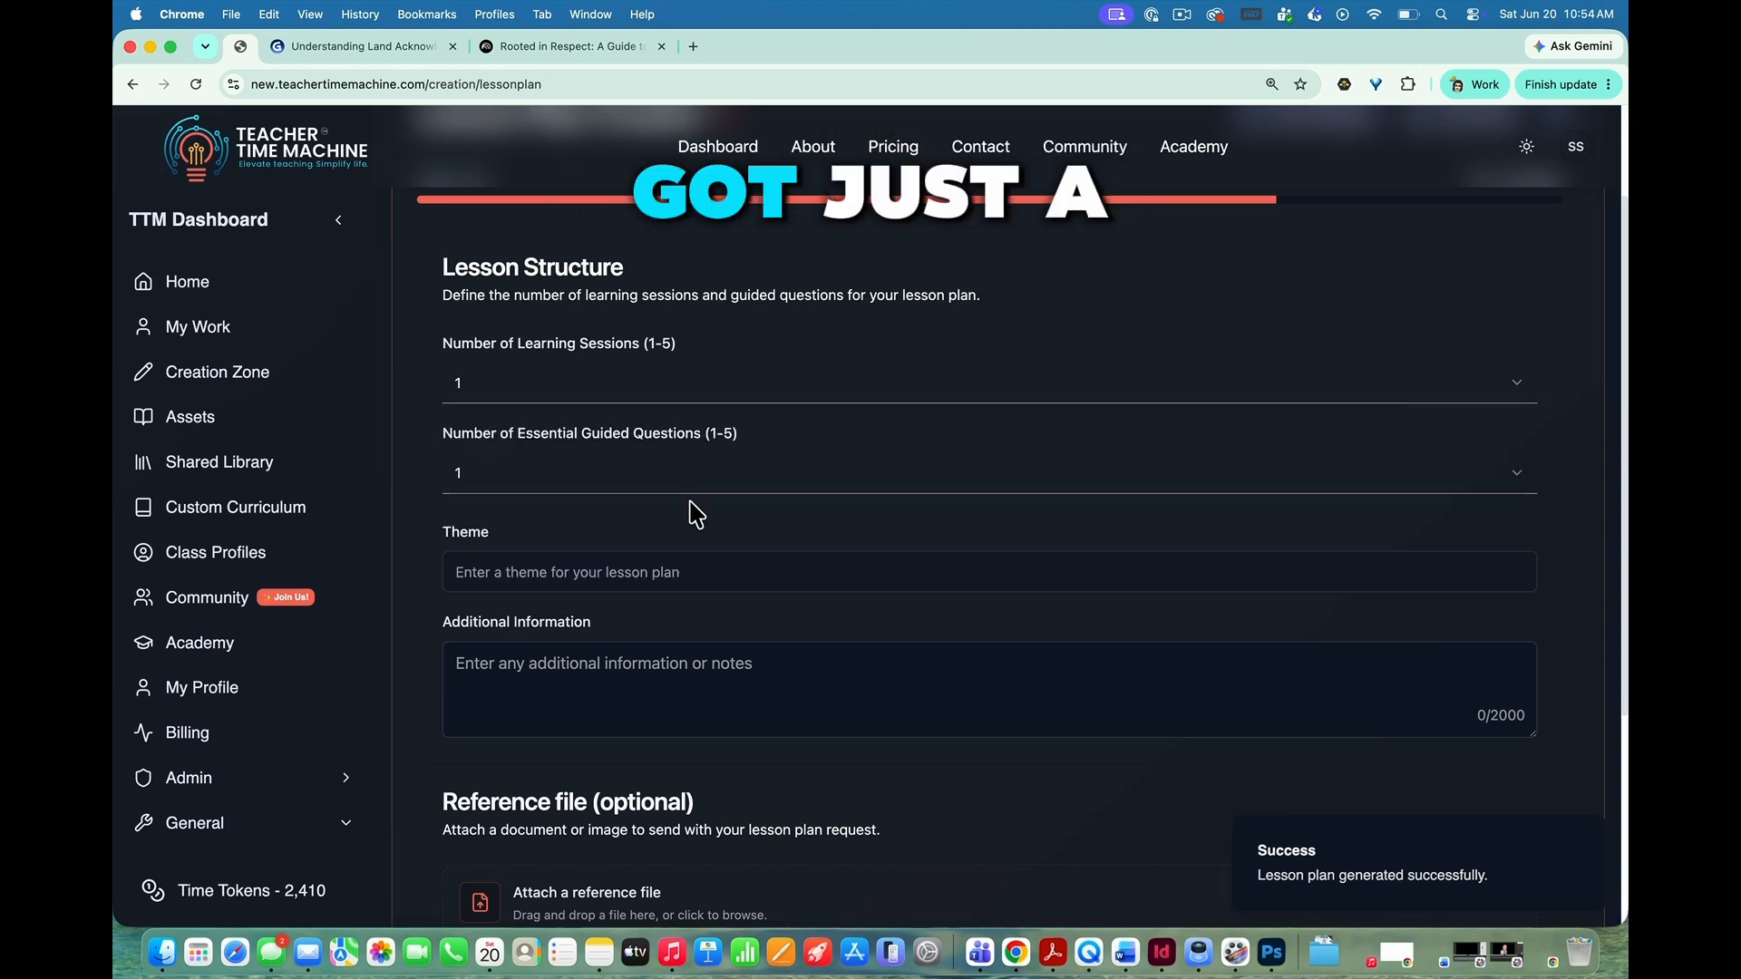
pyautogui.click(516, 474)
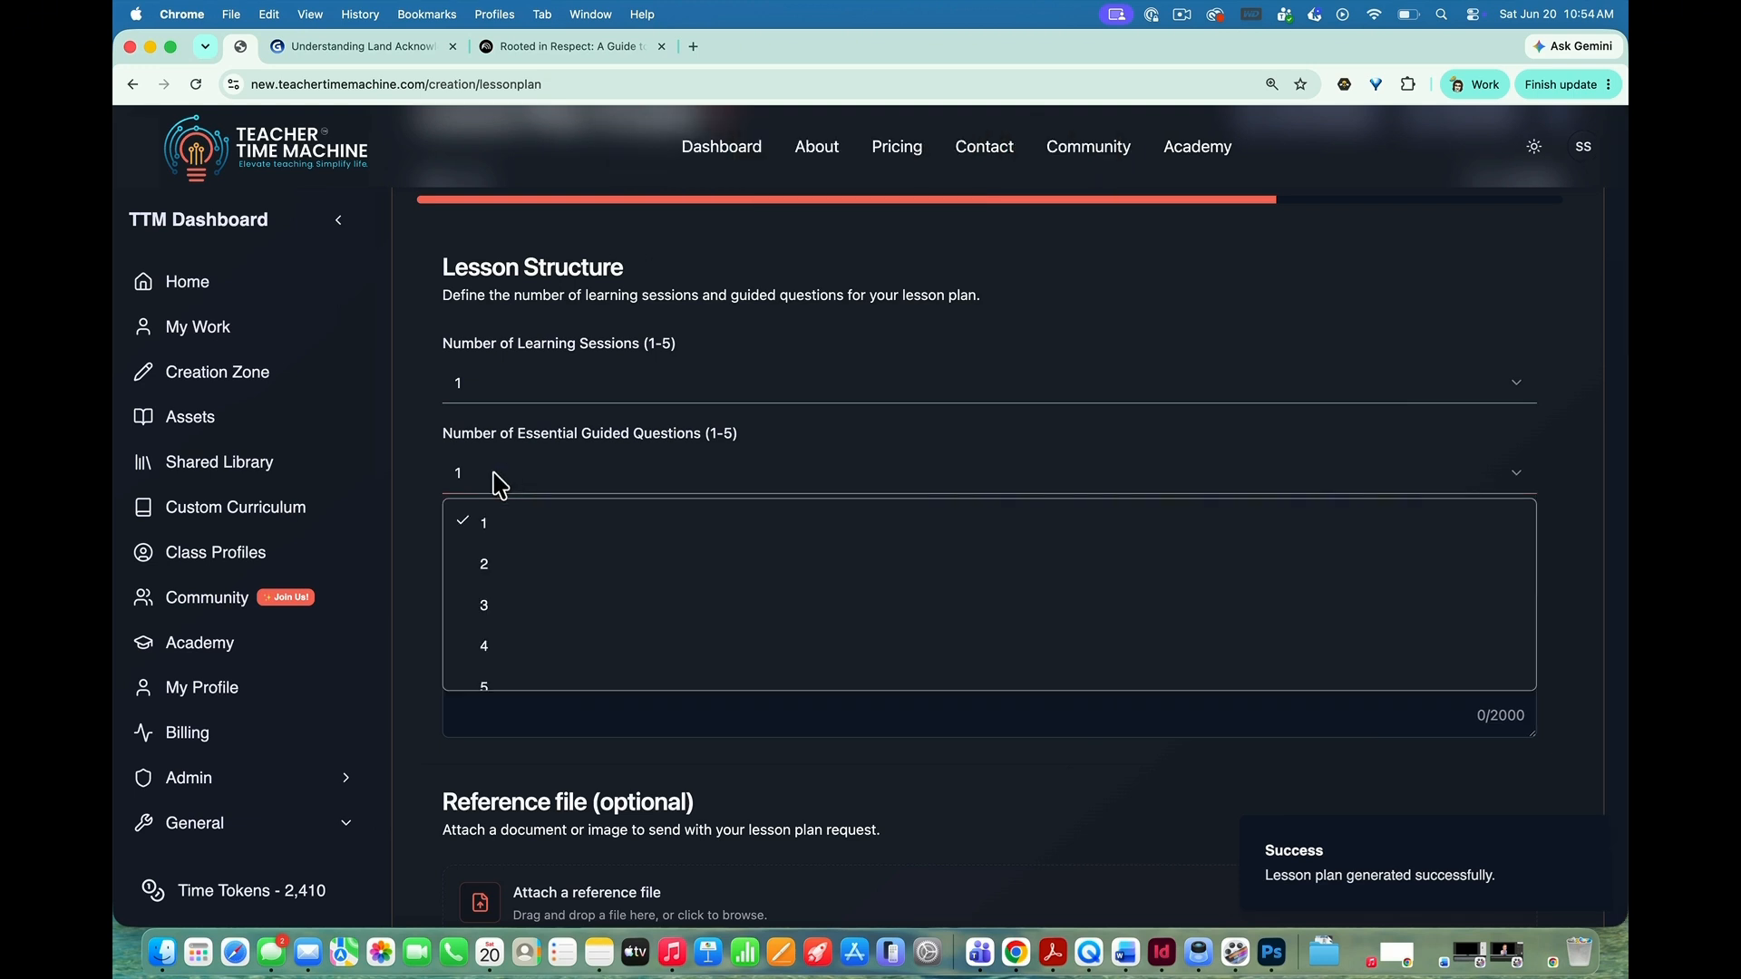
pyautogui.click(590, 479)
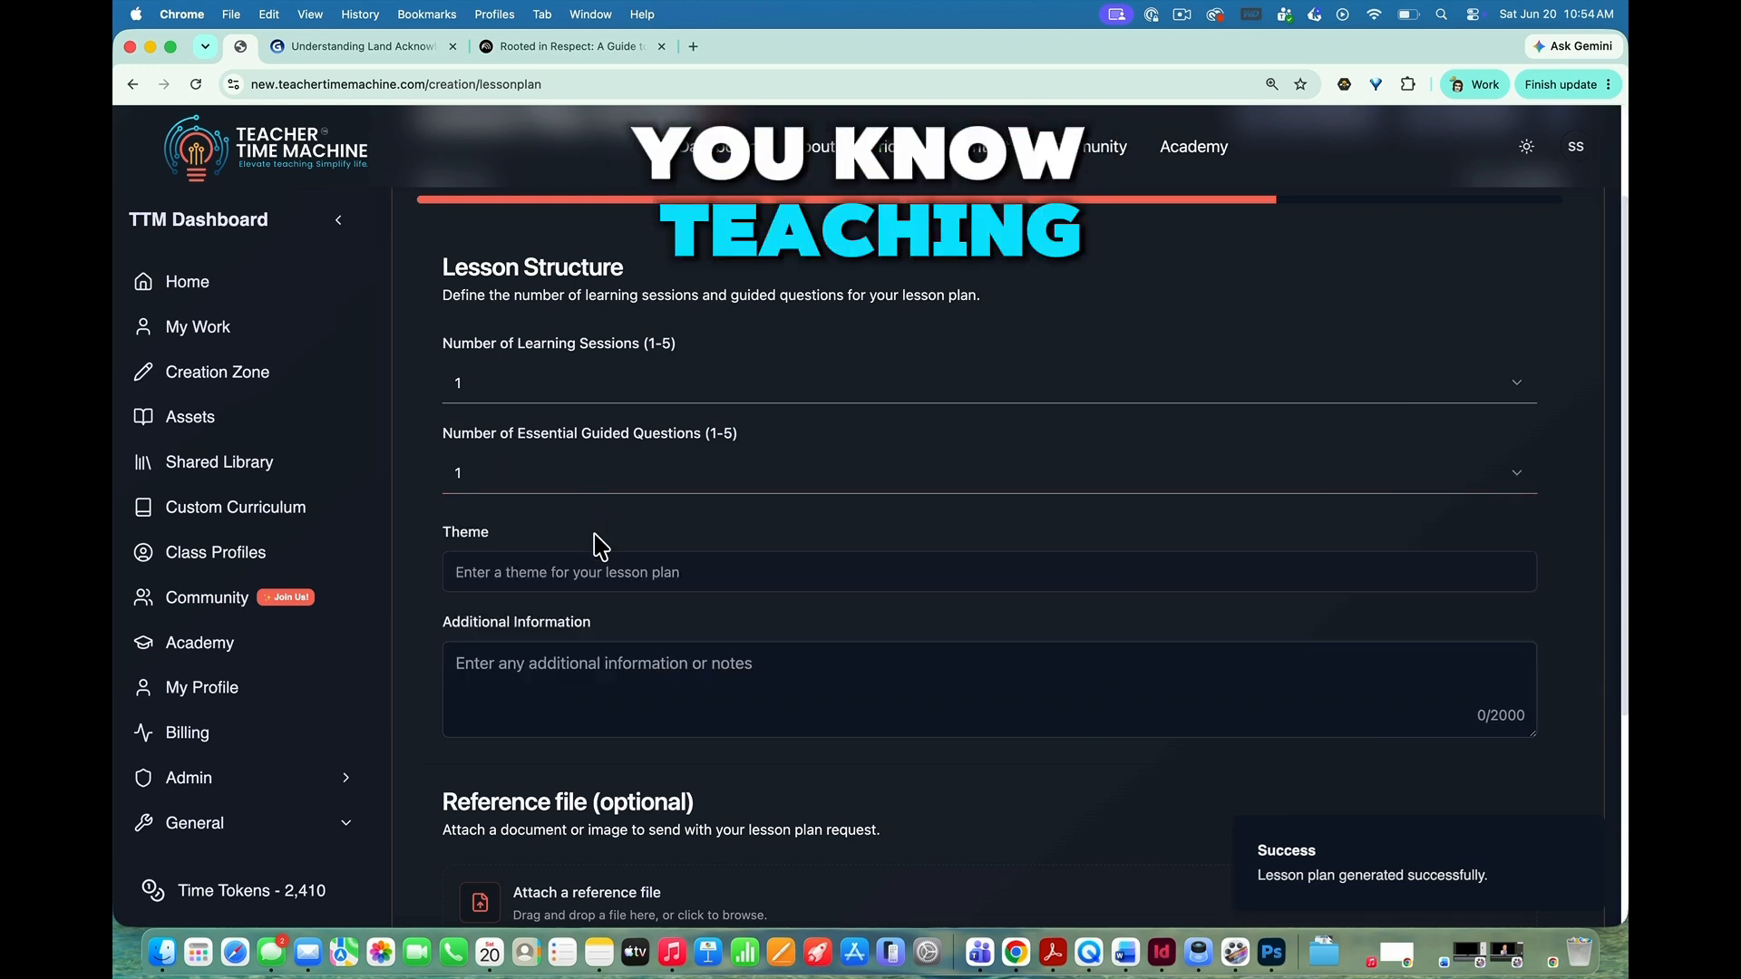
pyautogui.click(528, 572)
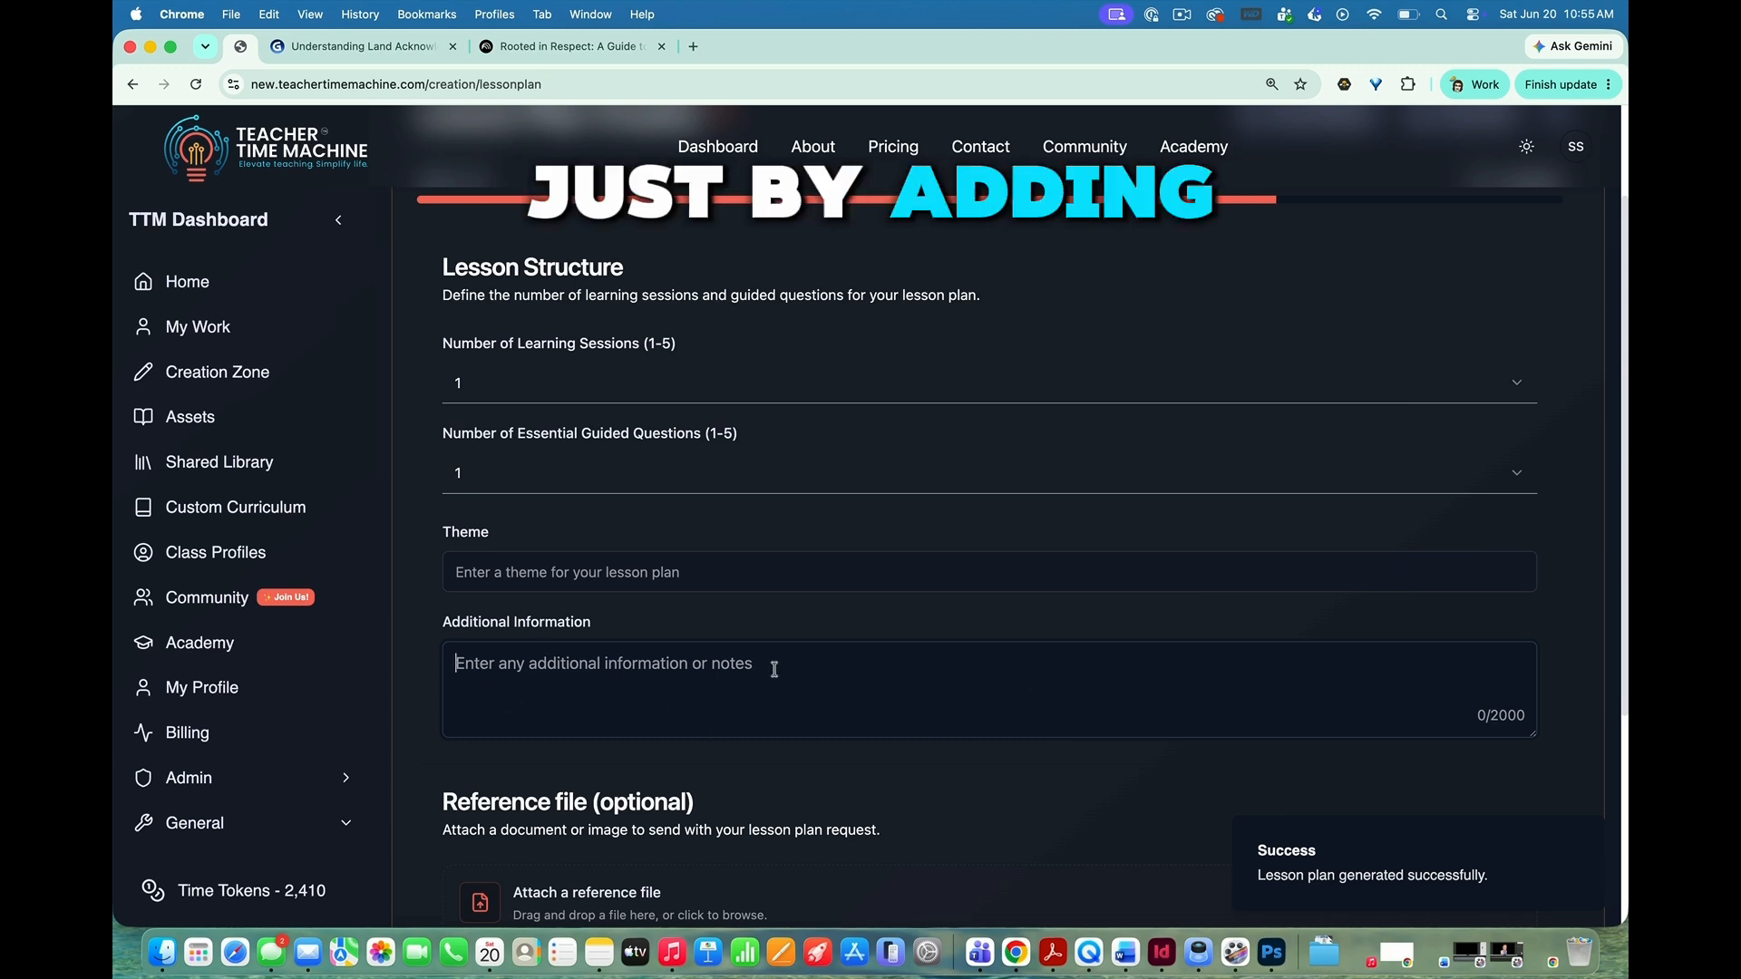
# Step: Look through the assets, own work and public library available as reference files, and close the selection without attaching anything
pyautogui.scroll(-1, 774, 669)
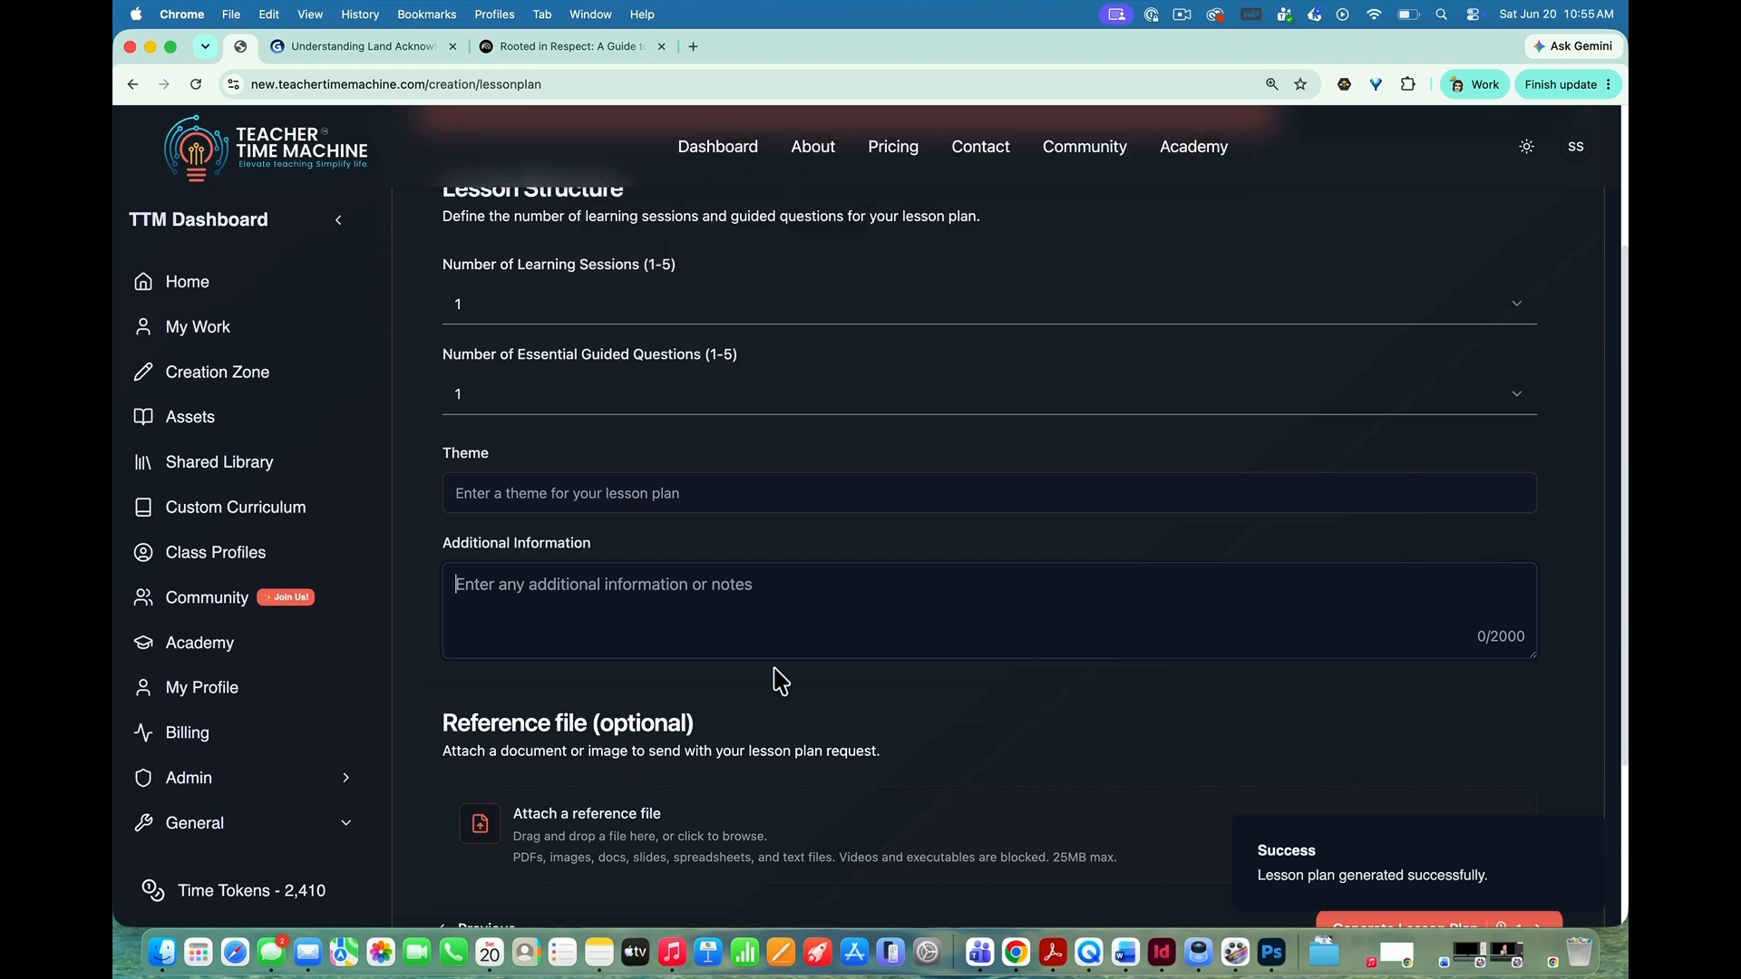
pyautogui.scroll(-3, 778, 680)
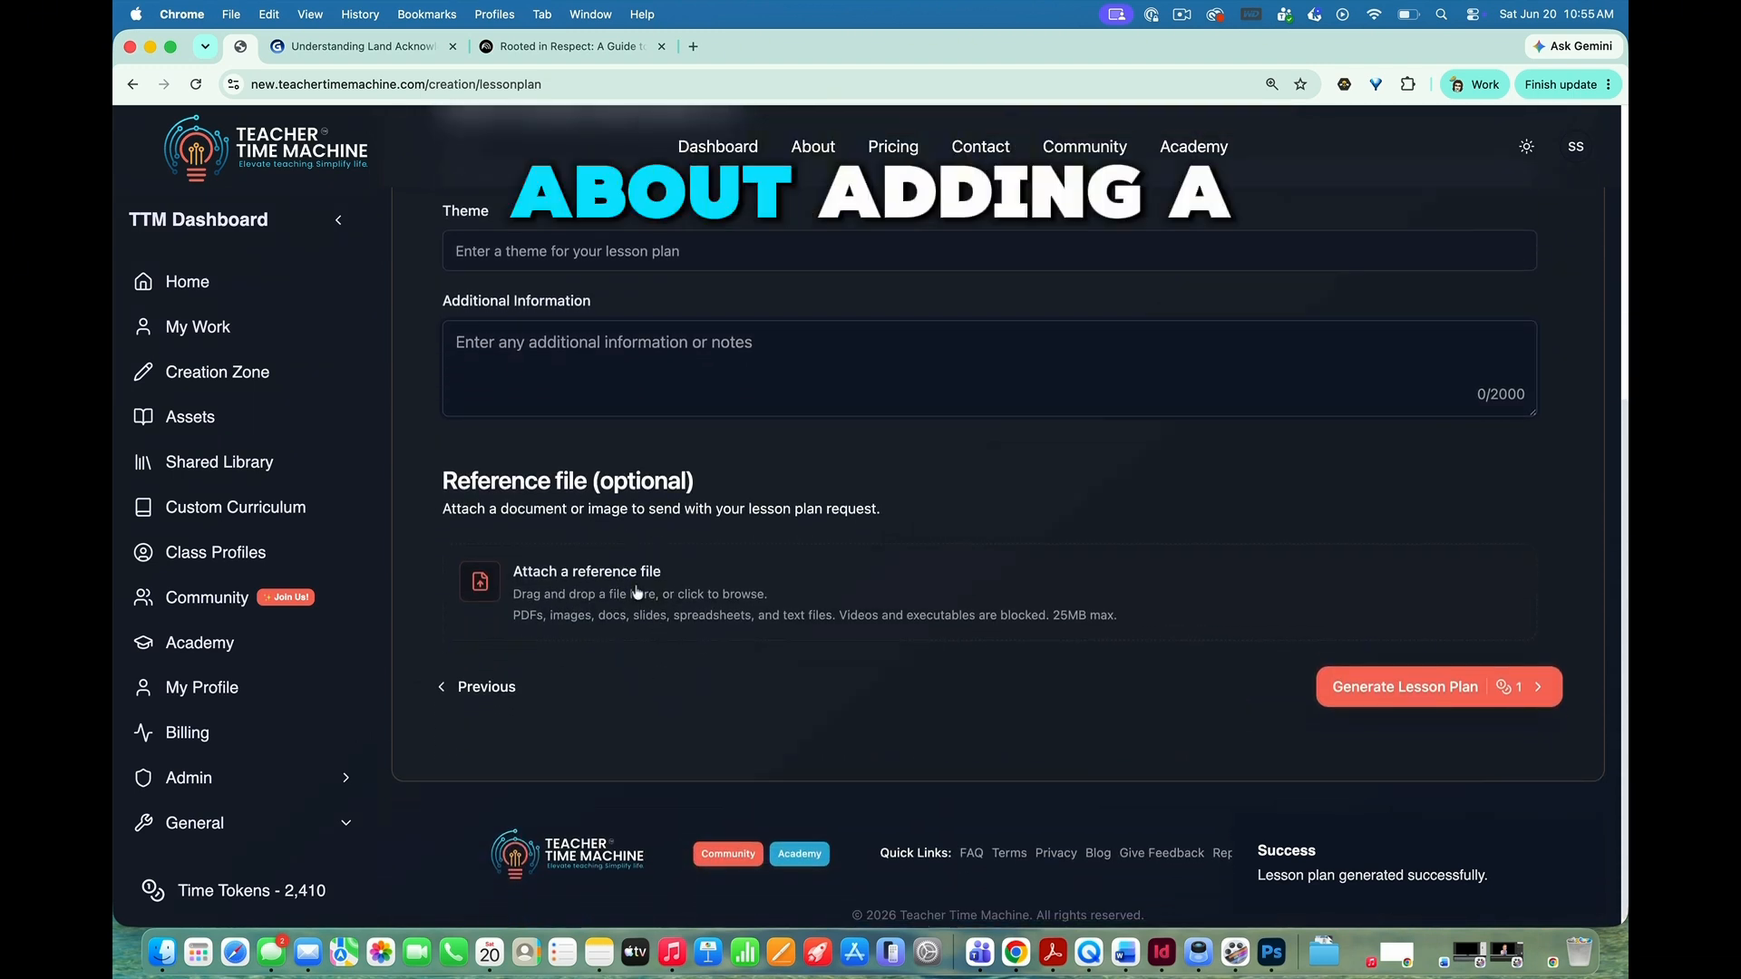
pyautogui.click(585, 588)
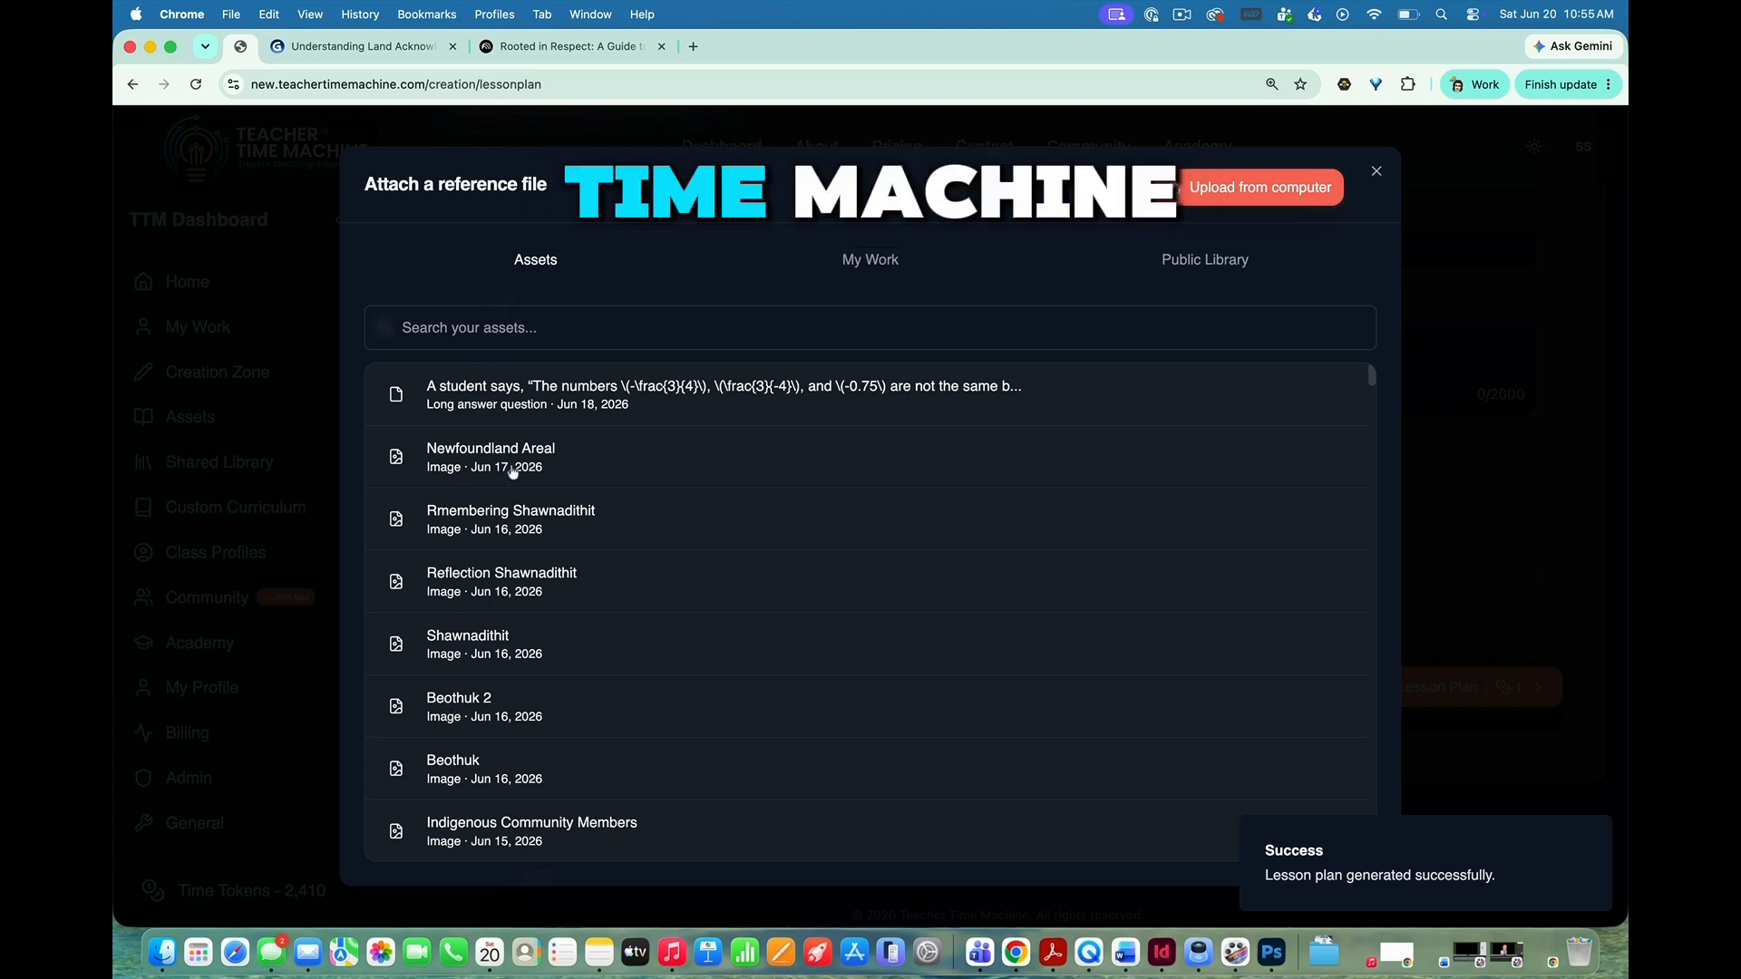
pyautogui.click(870, 263)
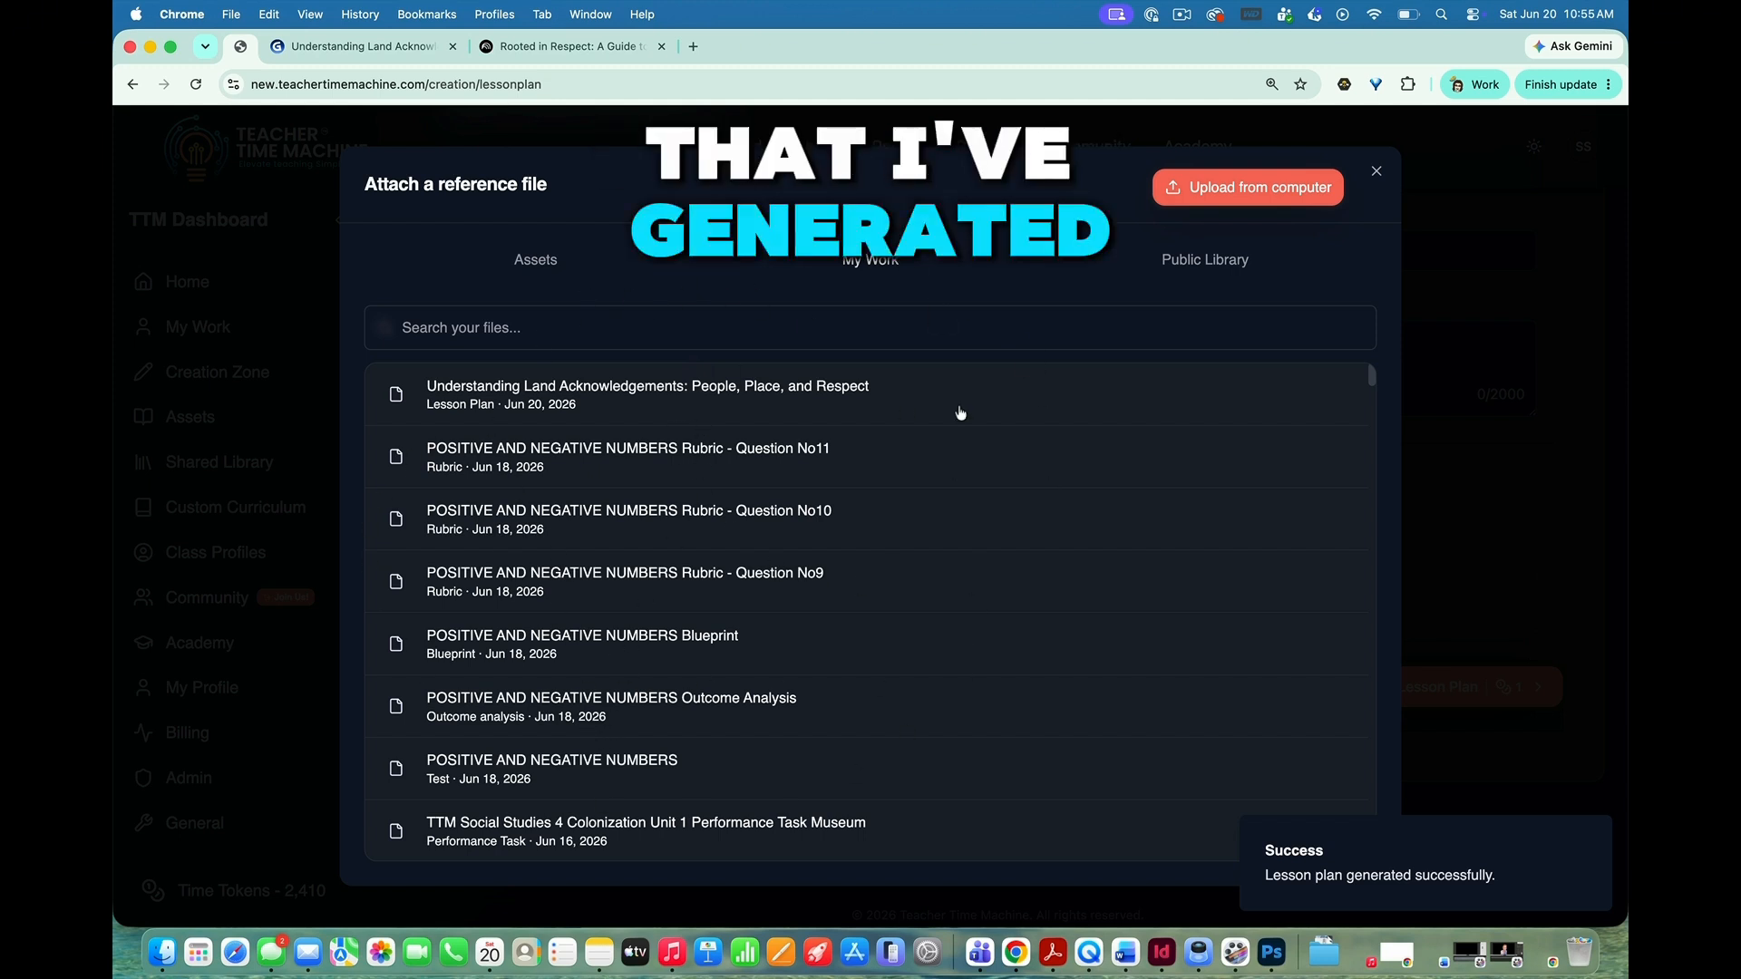
pyautogui.click(1186, 271)
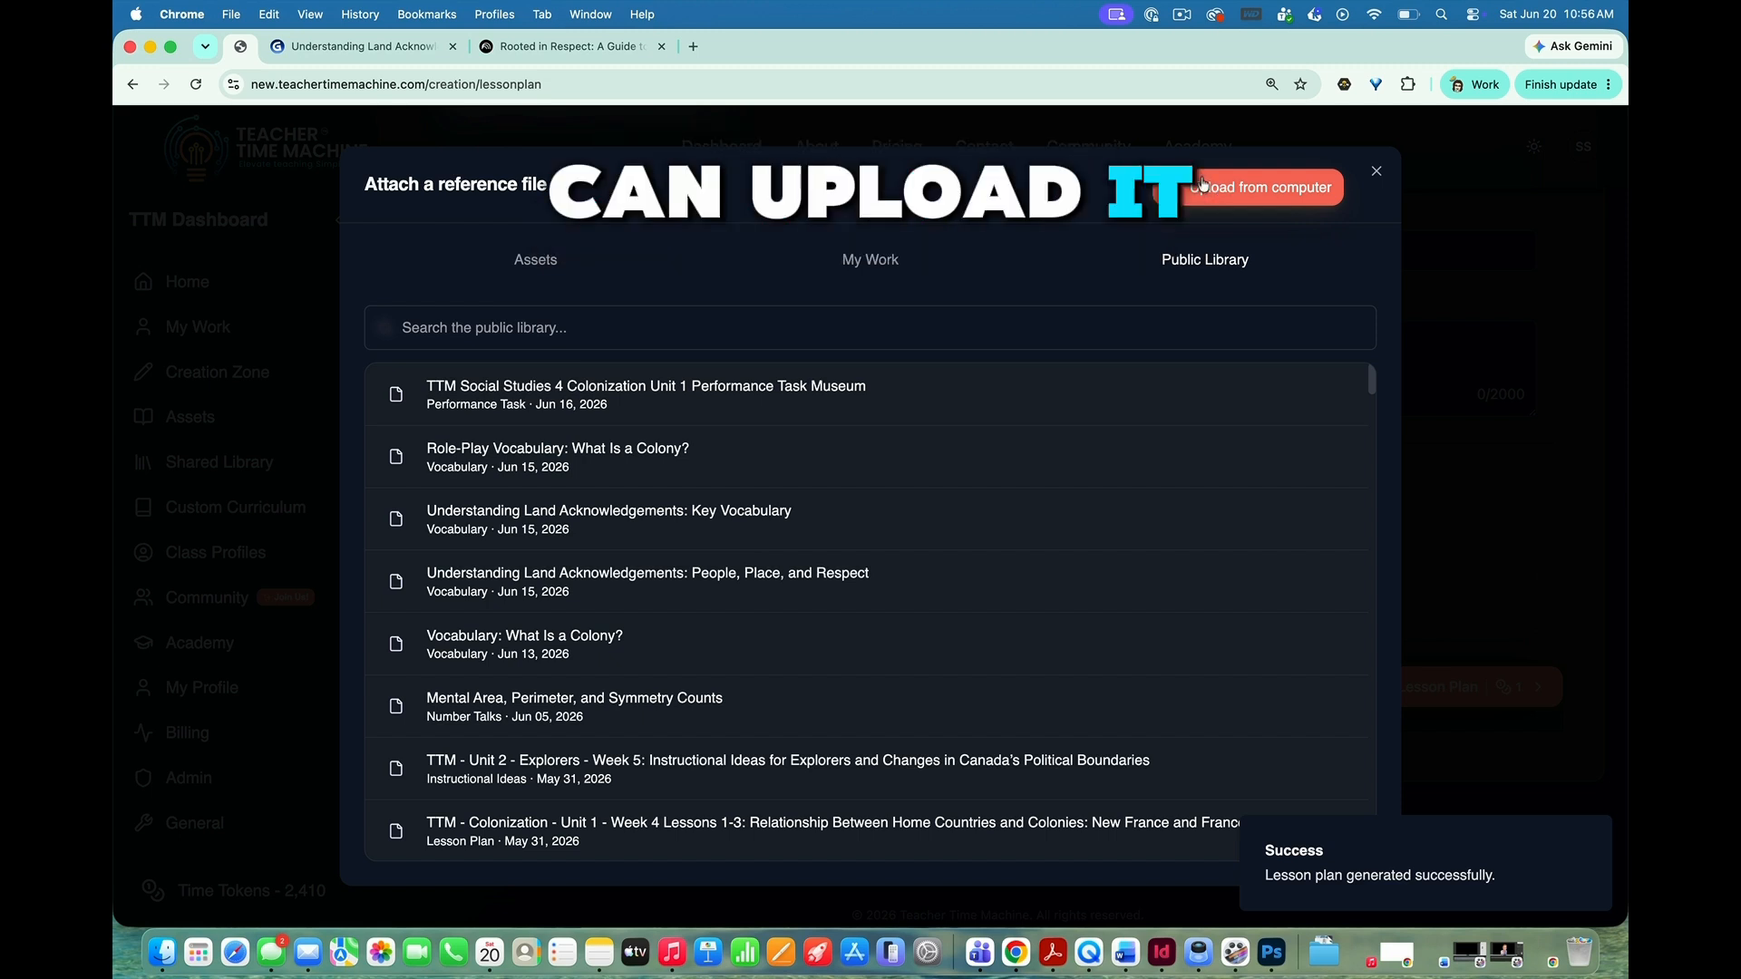
pyautogui.click(1375, 172)
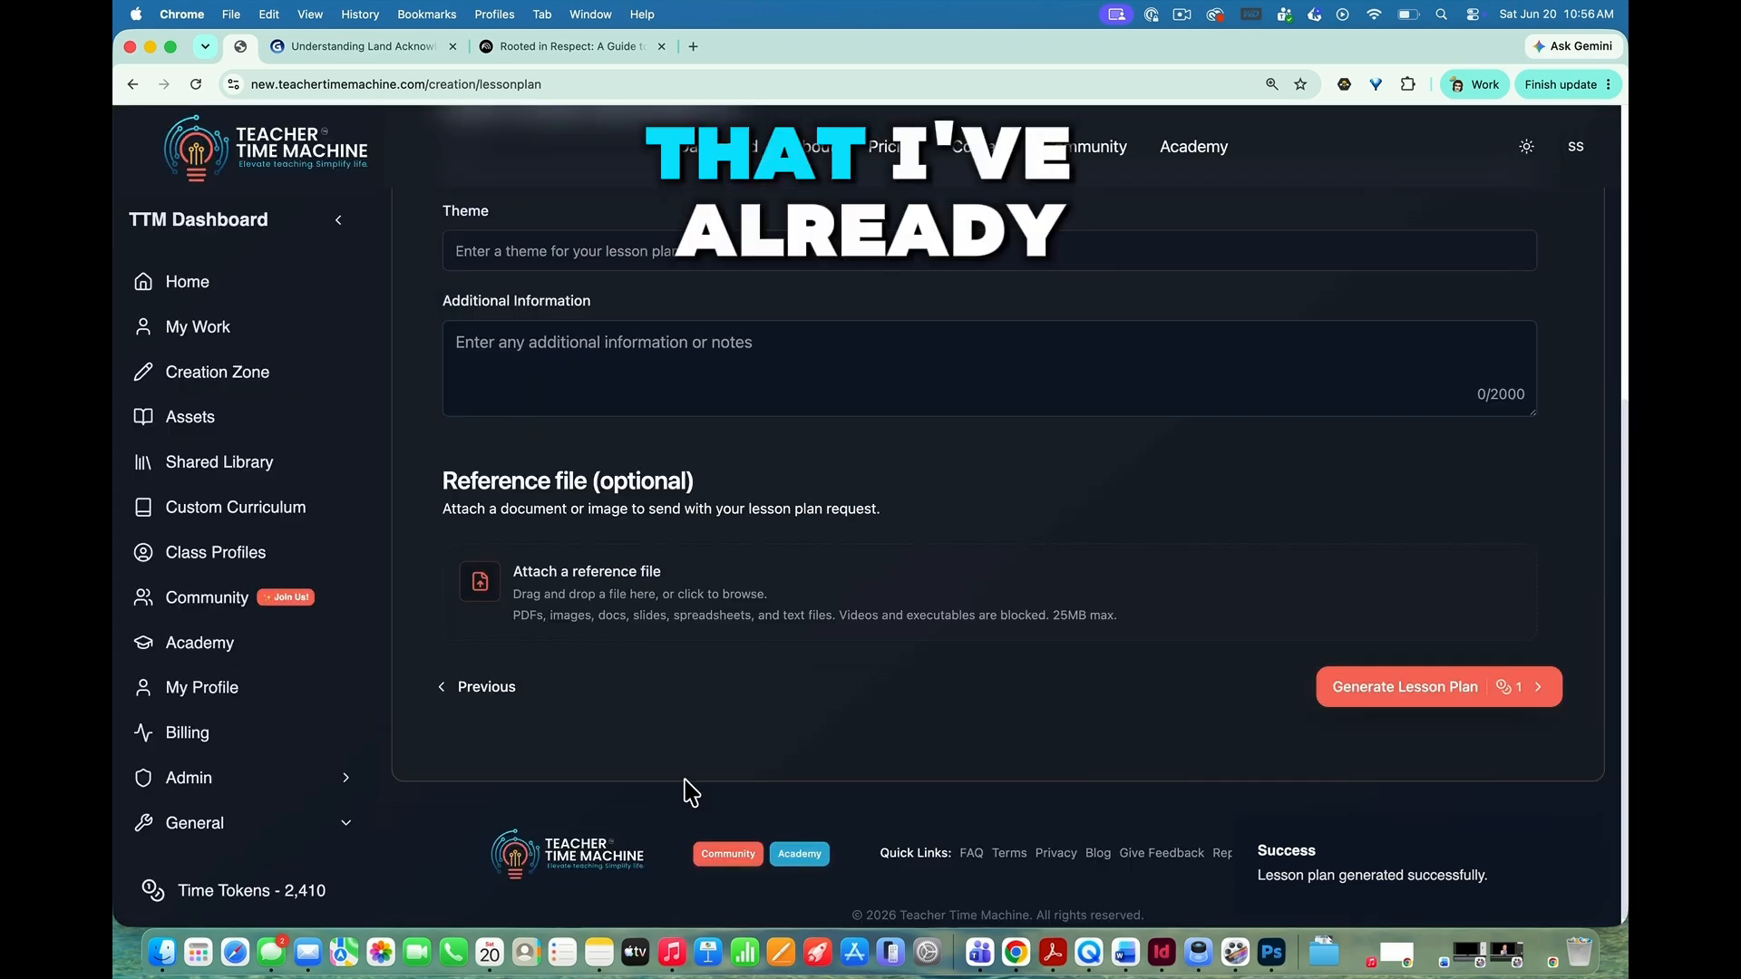
# Step: Attach an "Understanding Land Acknowledgements: Key Vocabulary" vocabulary word from the assets as the lesson plan's reference file
pyautogui.click(562, 613)
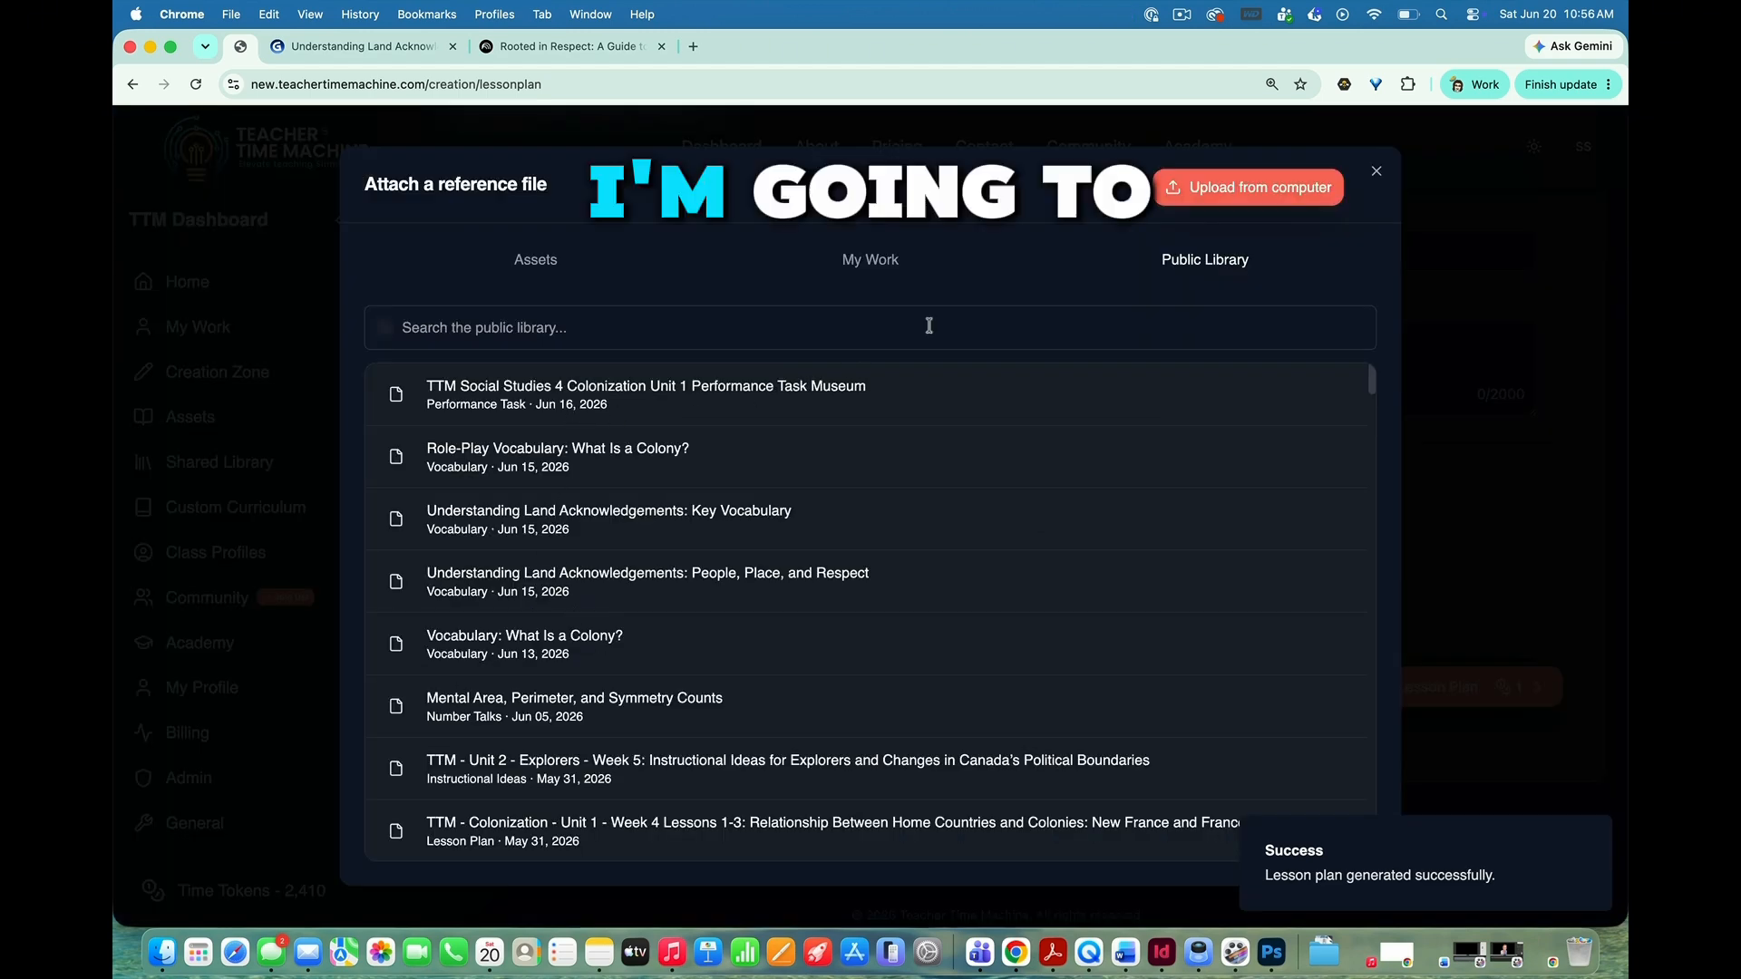
pyautogui.click(537, 261)
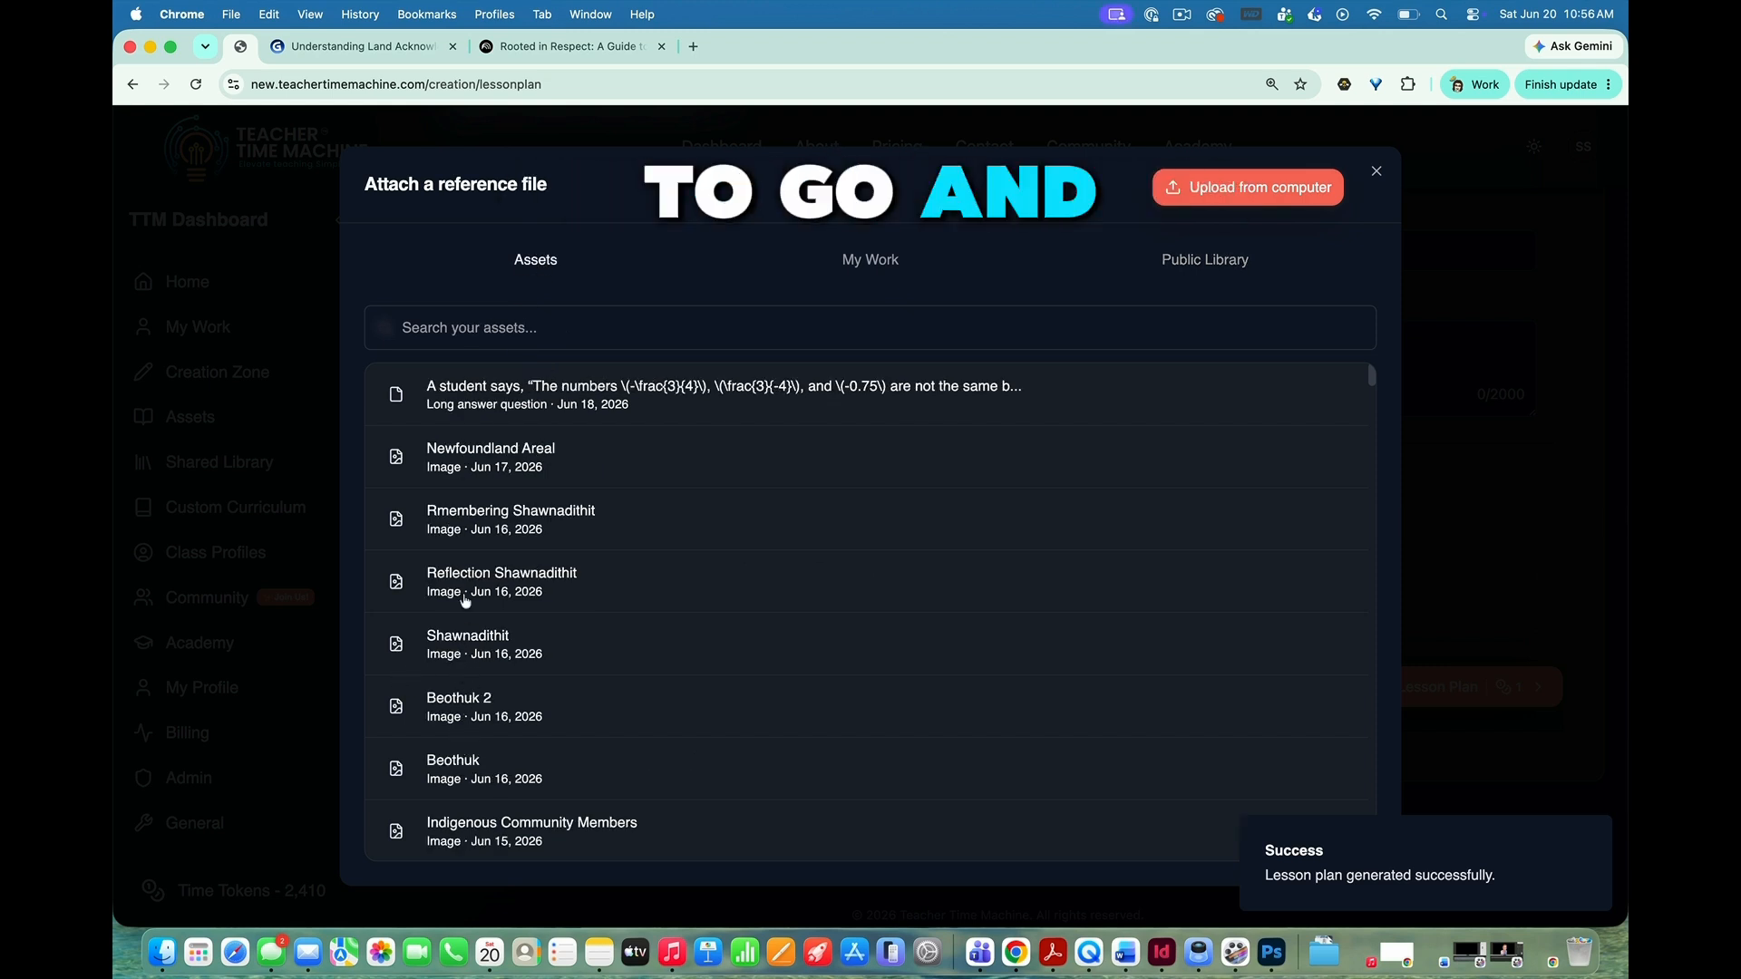
pyautogui.scroll(-5, 460, 605)
pyautogui.scroll(-4, 464, 600)
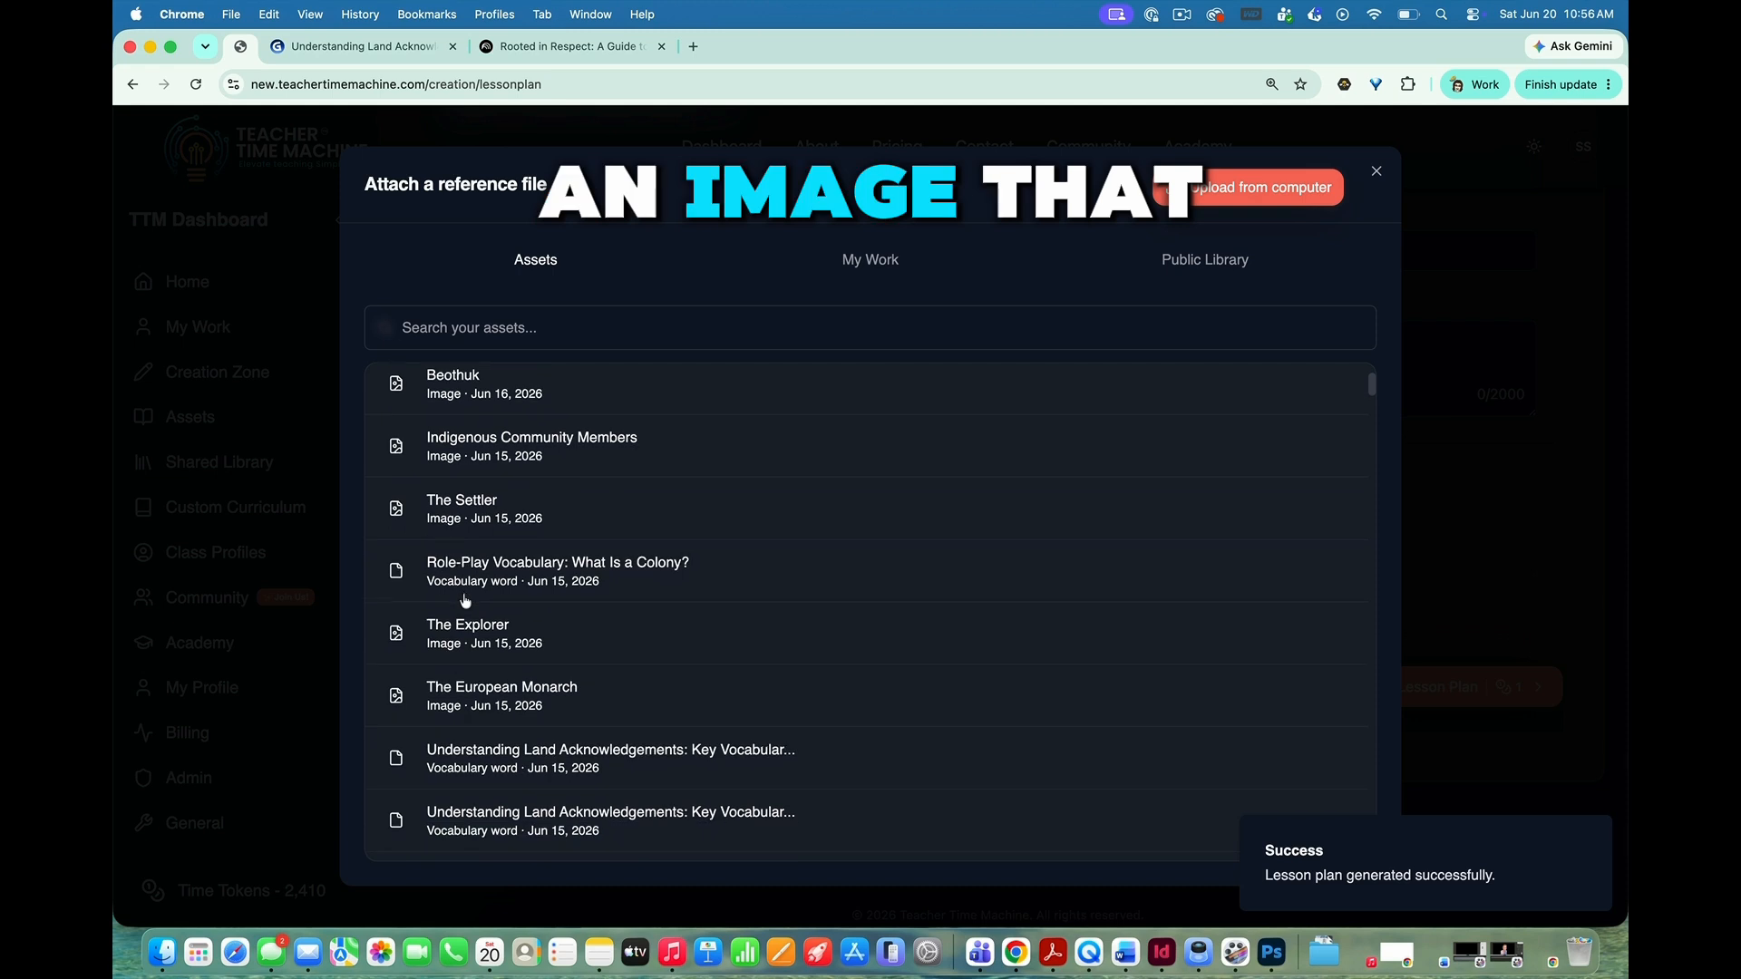
pyautogui.scroll(-7, 464, 600)
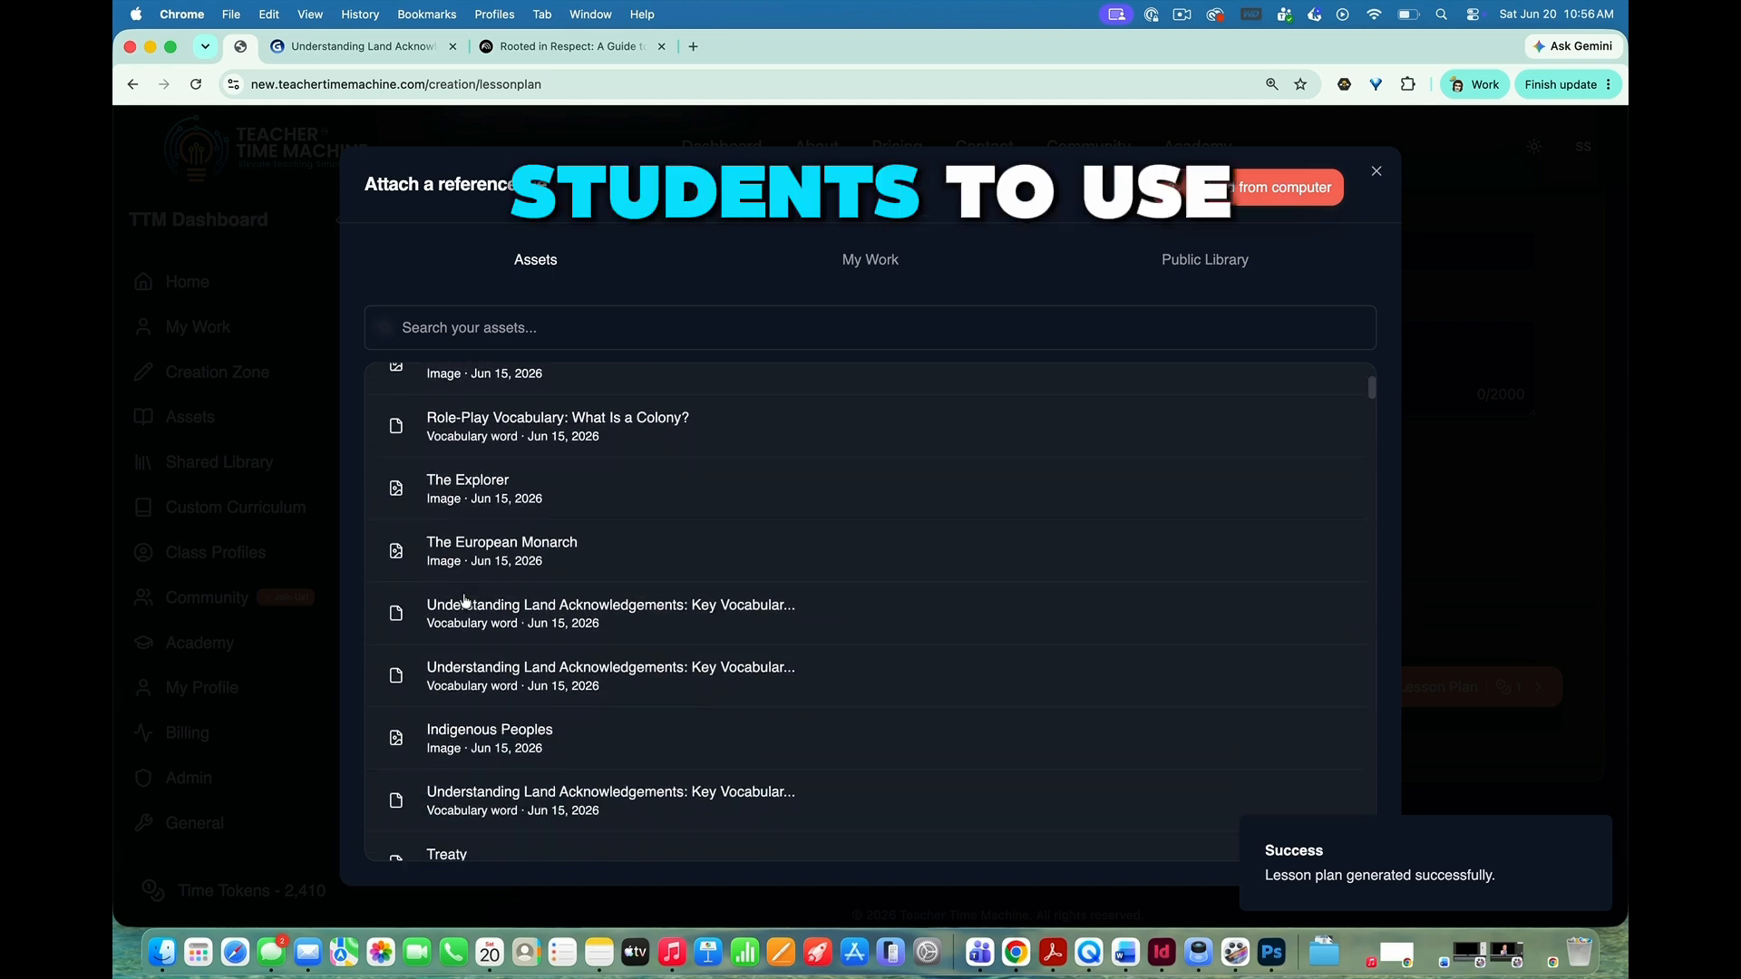
pyautogui.scroll(-1, 464, 600)
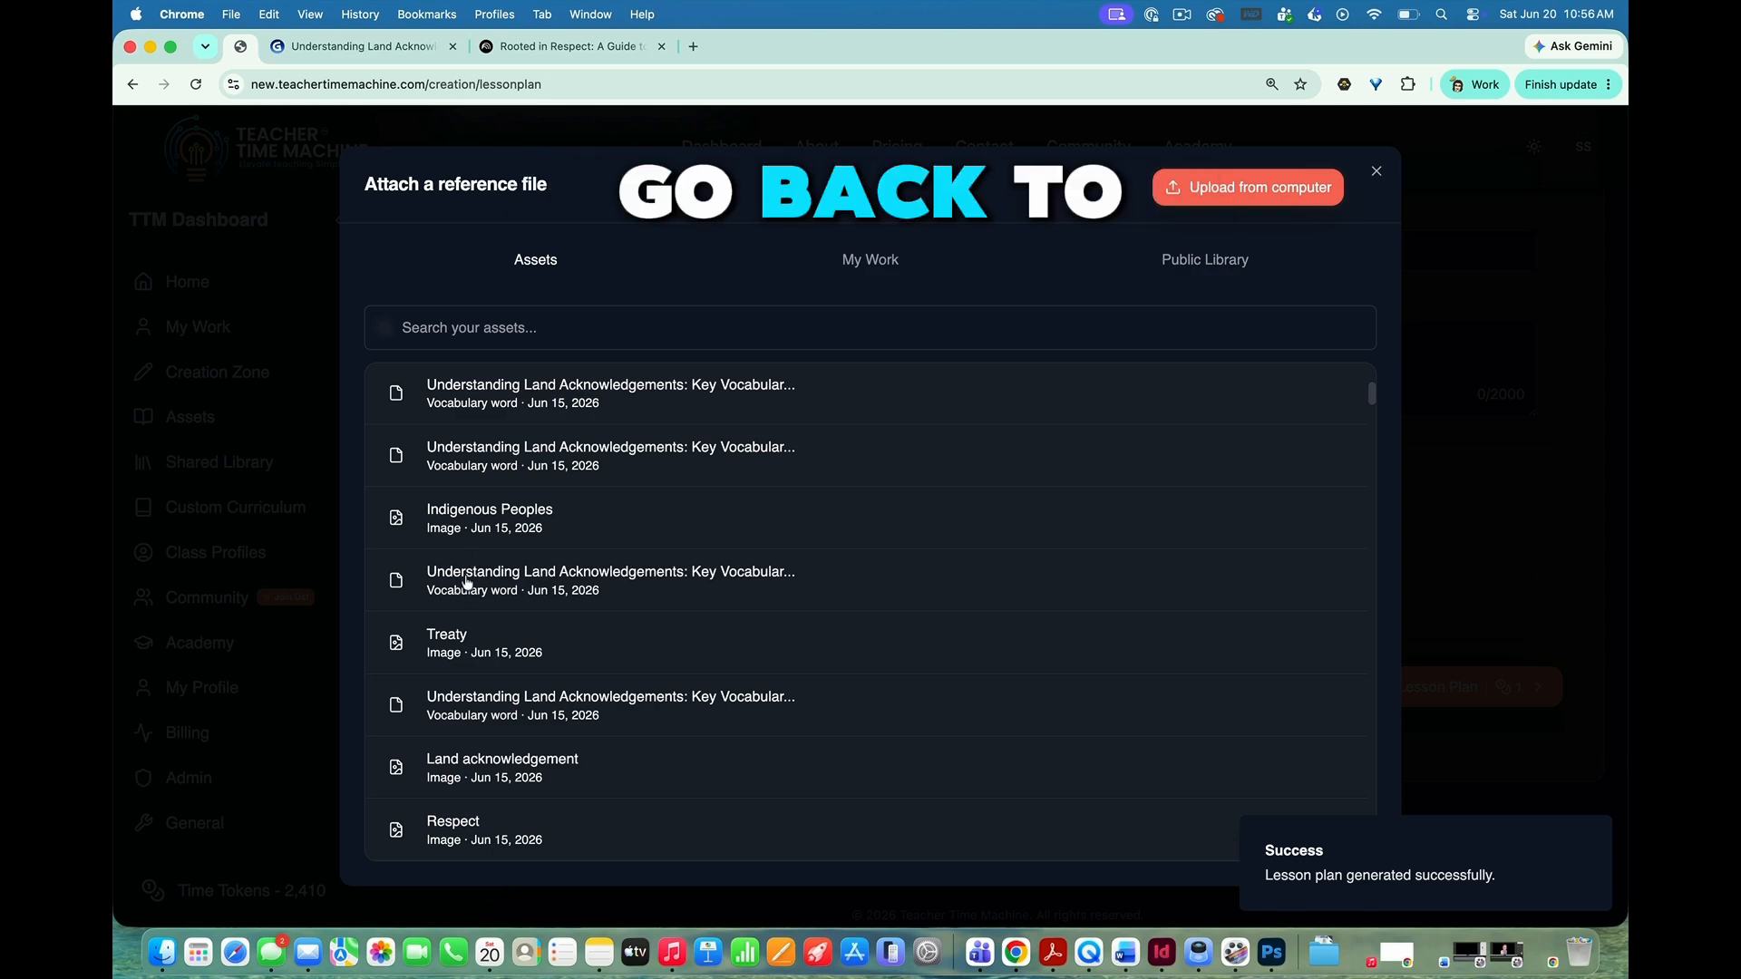
pyautogui.click(466, 582)
pyautogui.scroll(-10, 1107, 574)
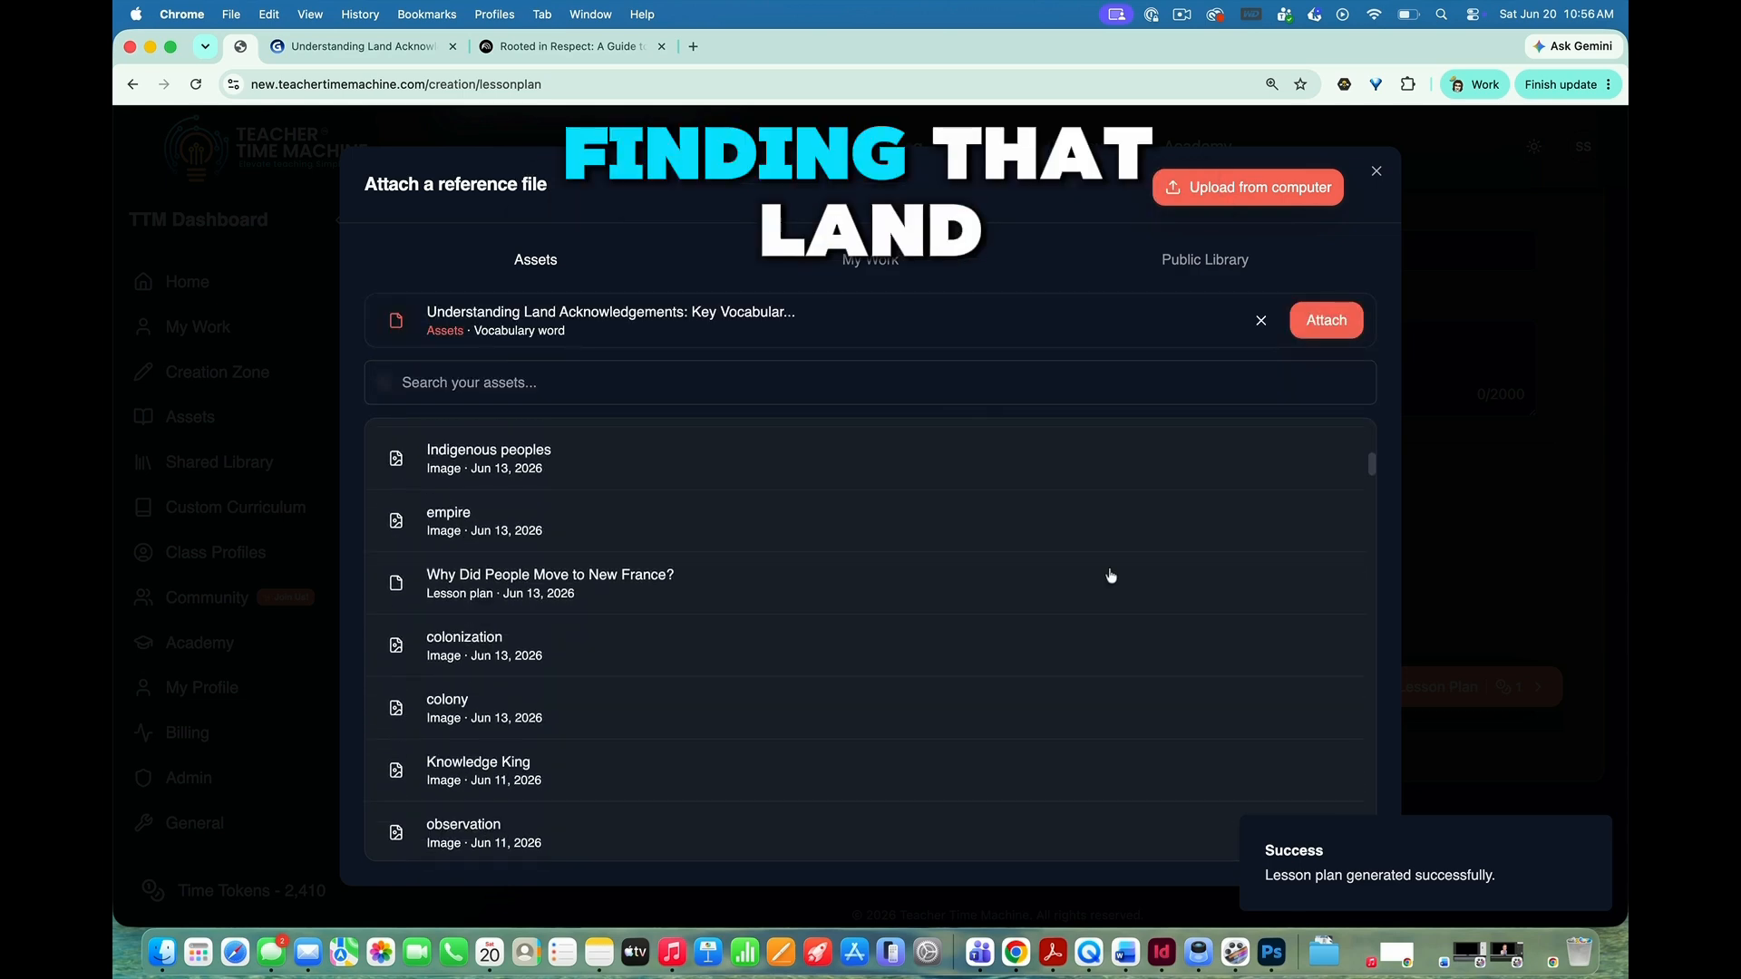
pyautogui.click(1324, 322)
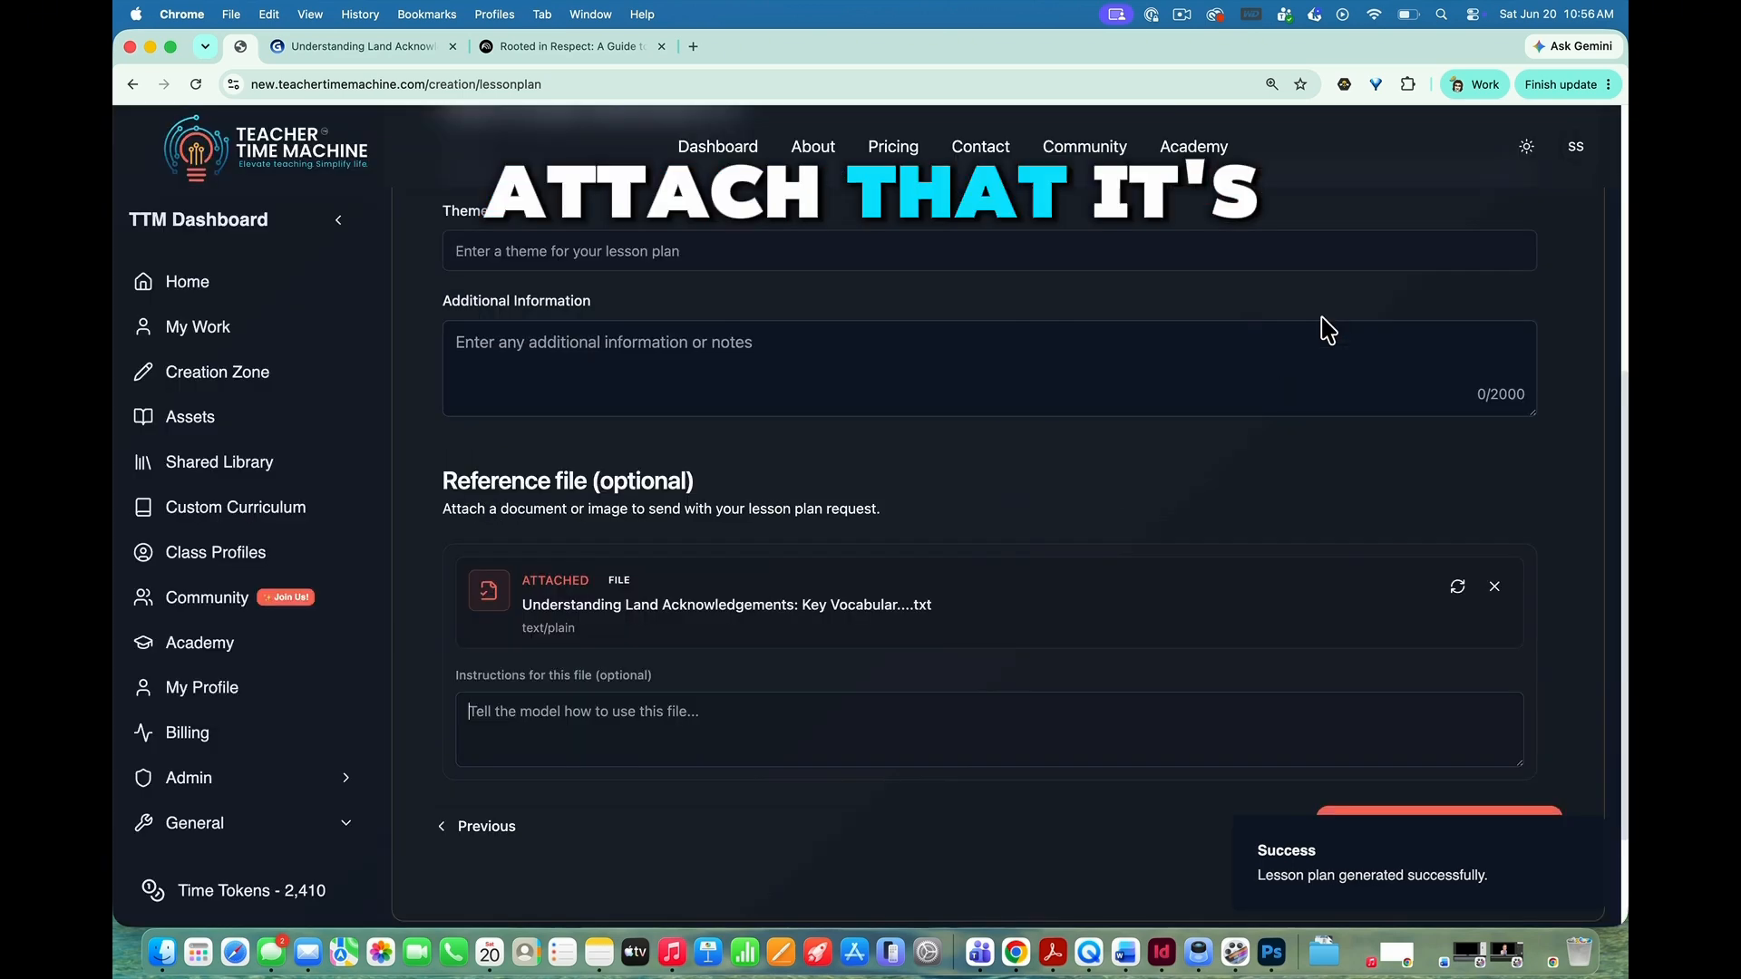
# Step: Give the reference file the instruction "Use this image as the basis for small group study during the lesson." and generate the lesson plan
pyautogui.scroll(-3, 1264, 510)
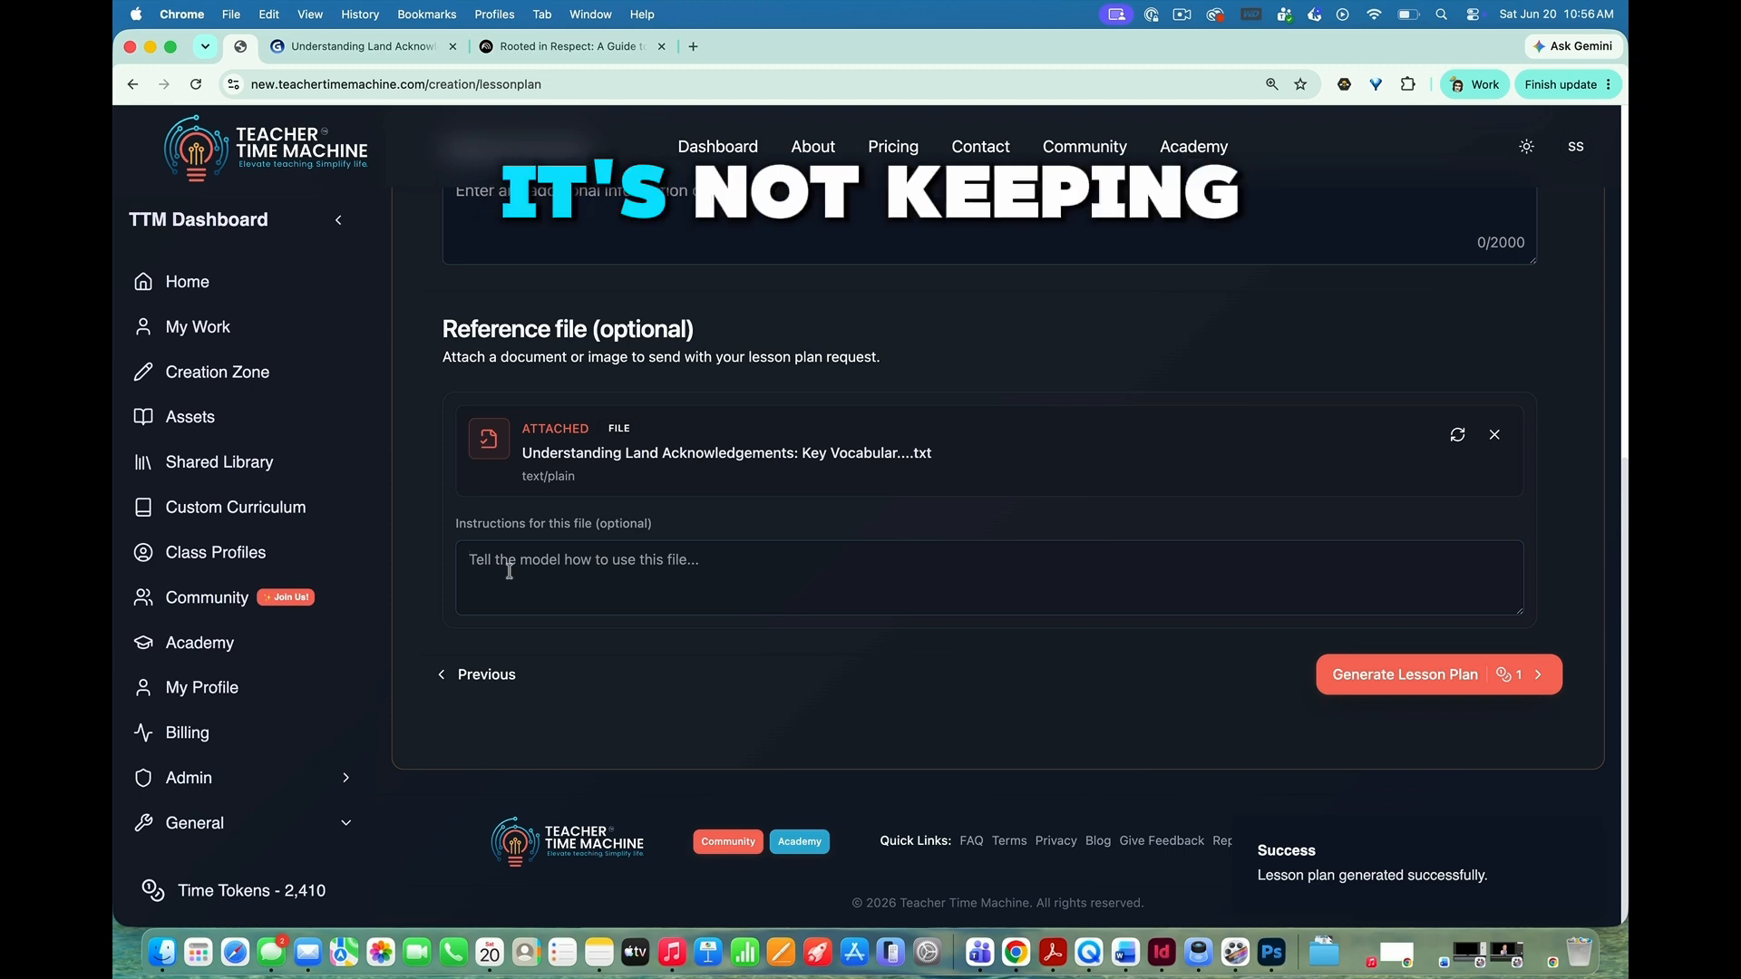
pyautogui.write('Use ')
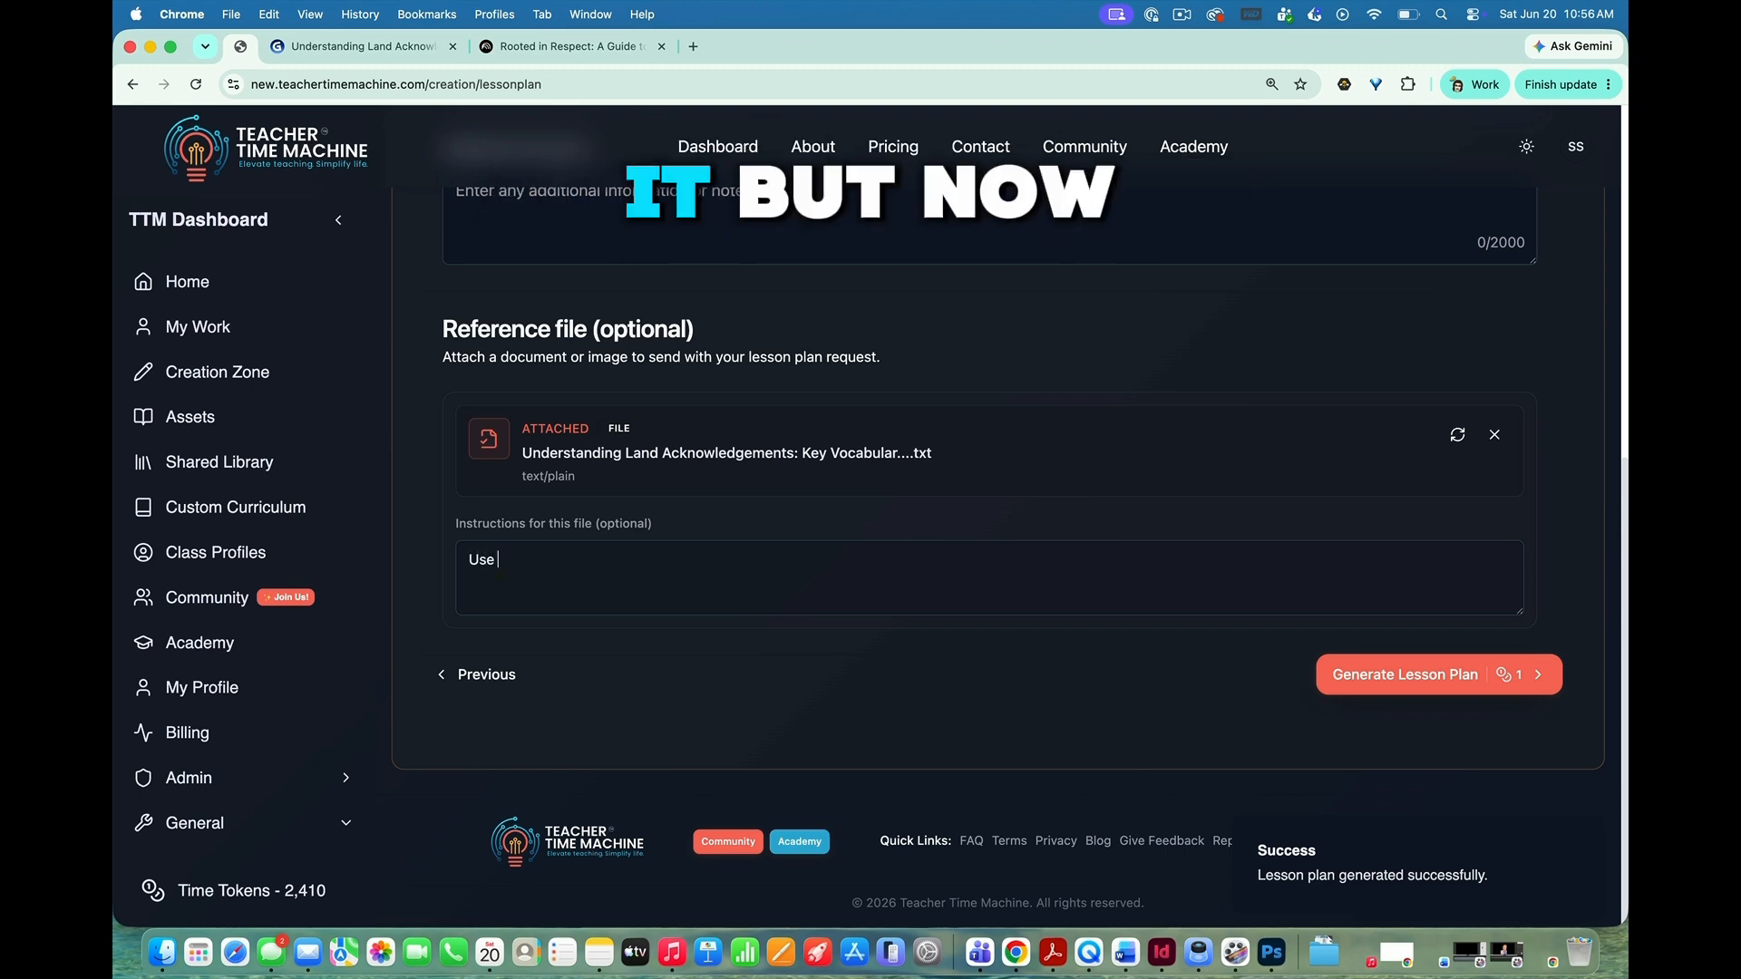
pyautogui.write('this i')
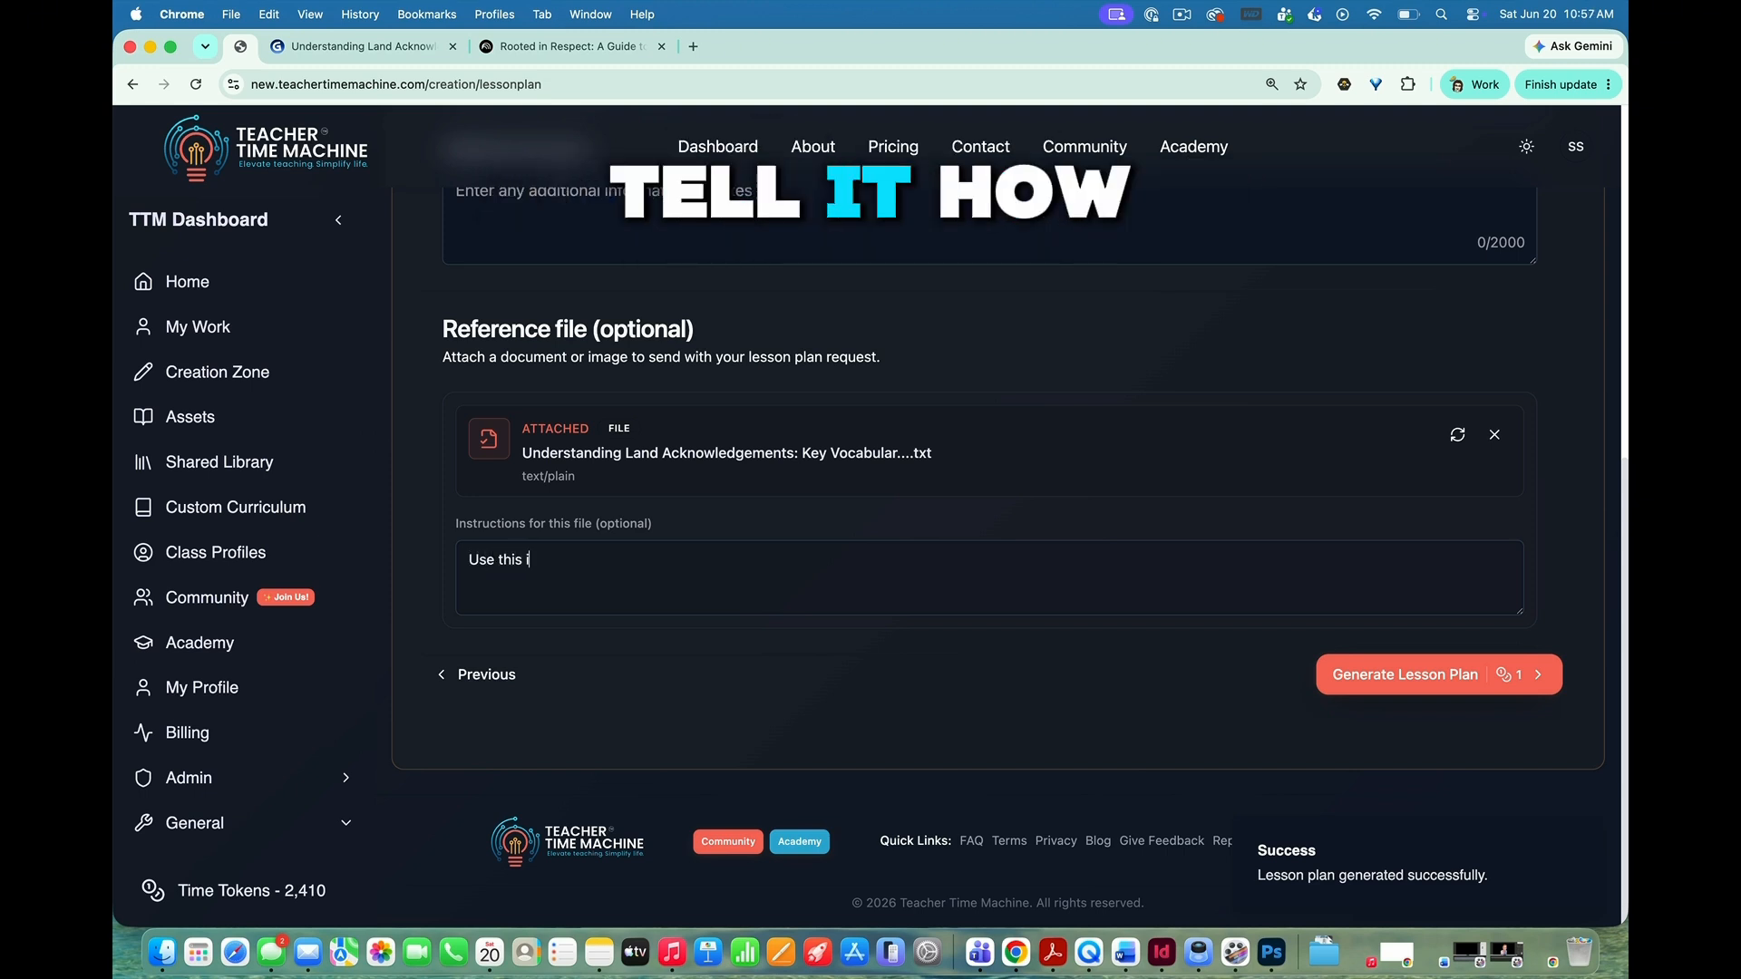
pyautogui.write('mage ats the basis for small group study')
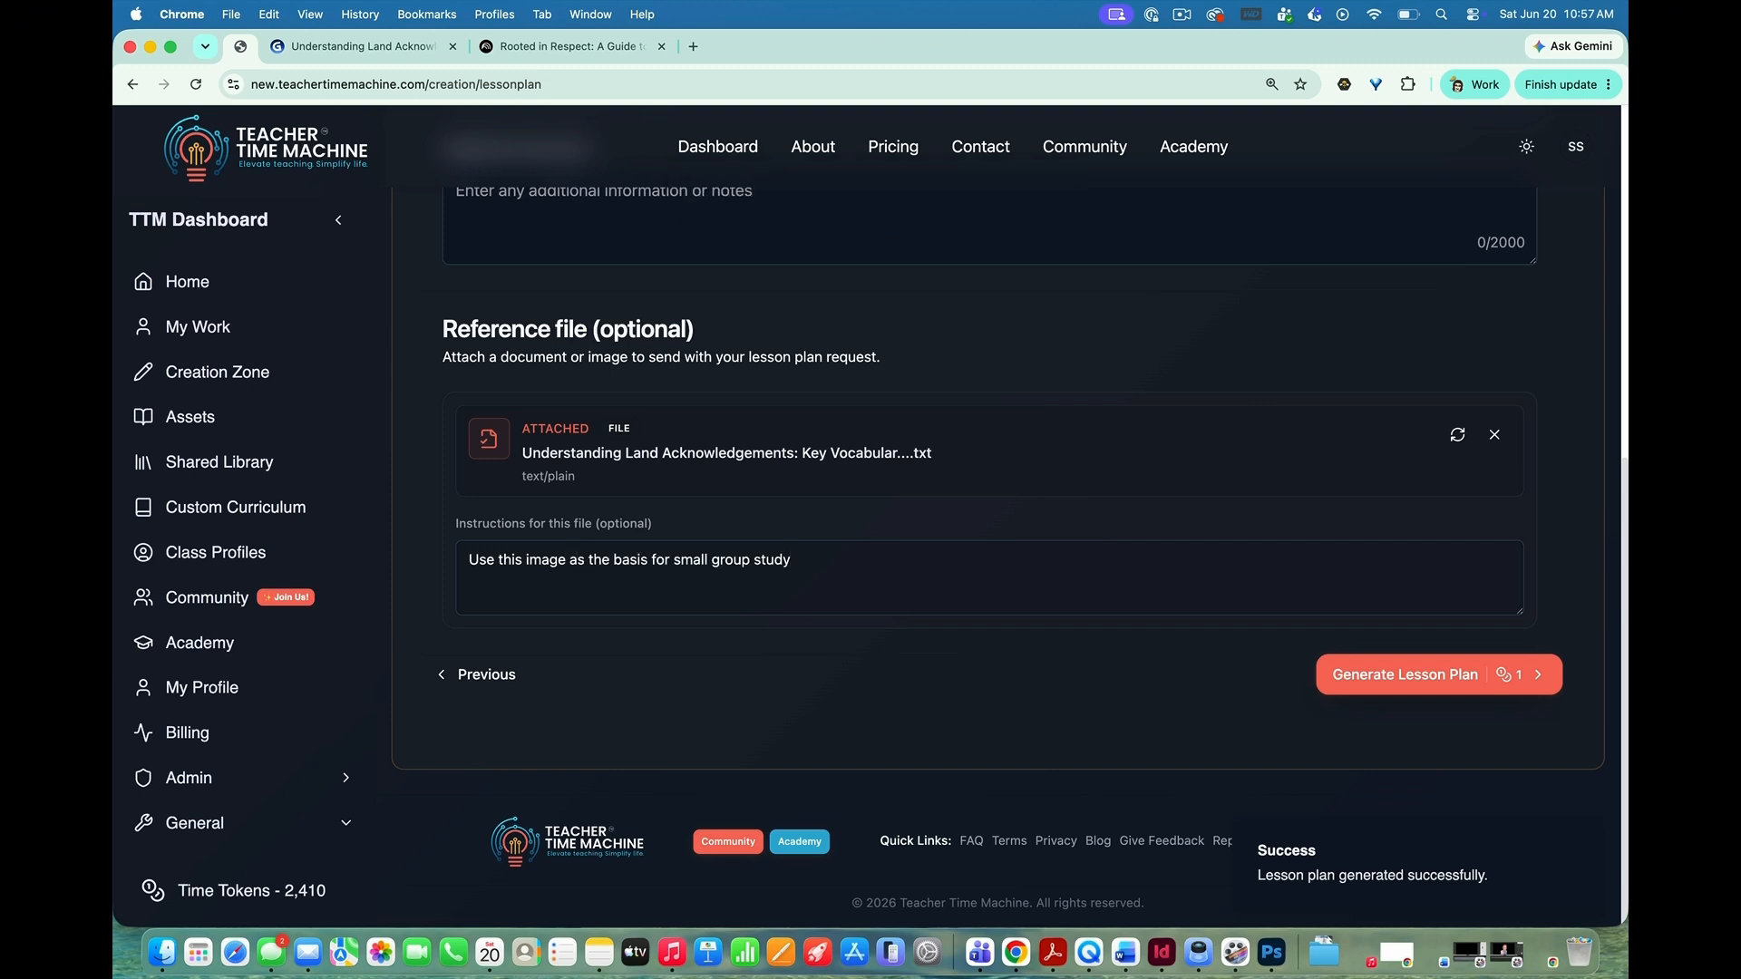
pyautogui.write(' duri')
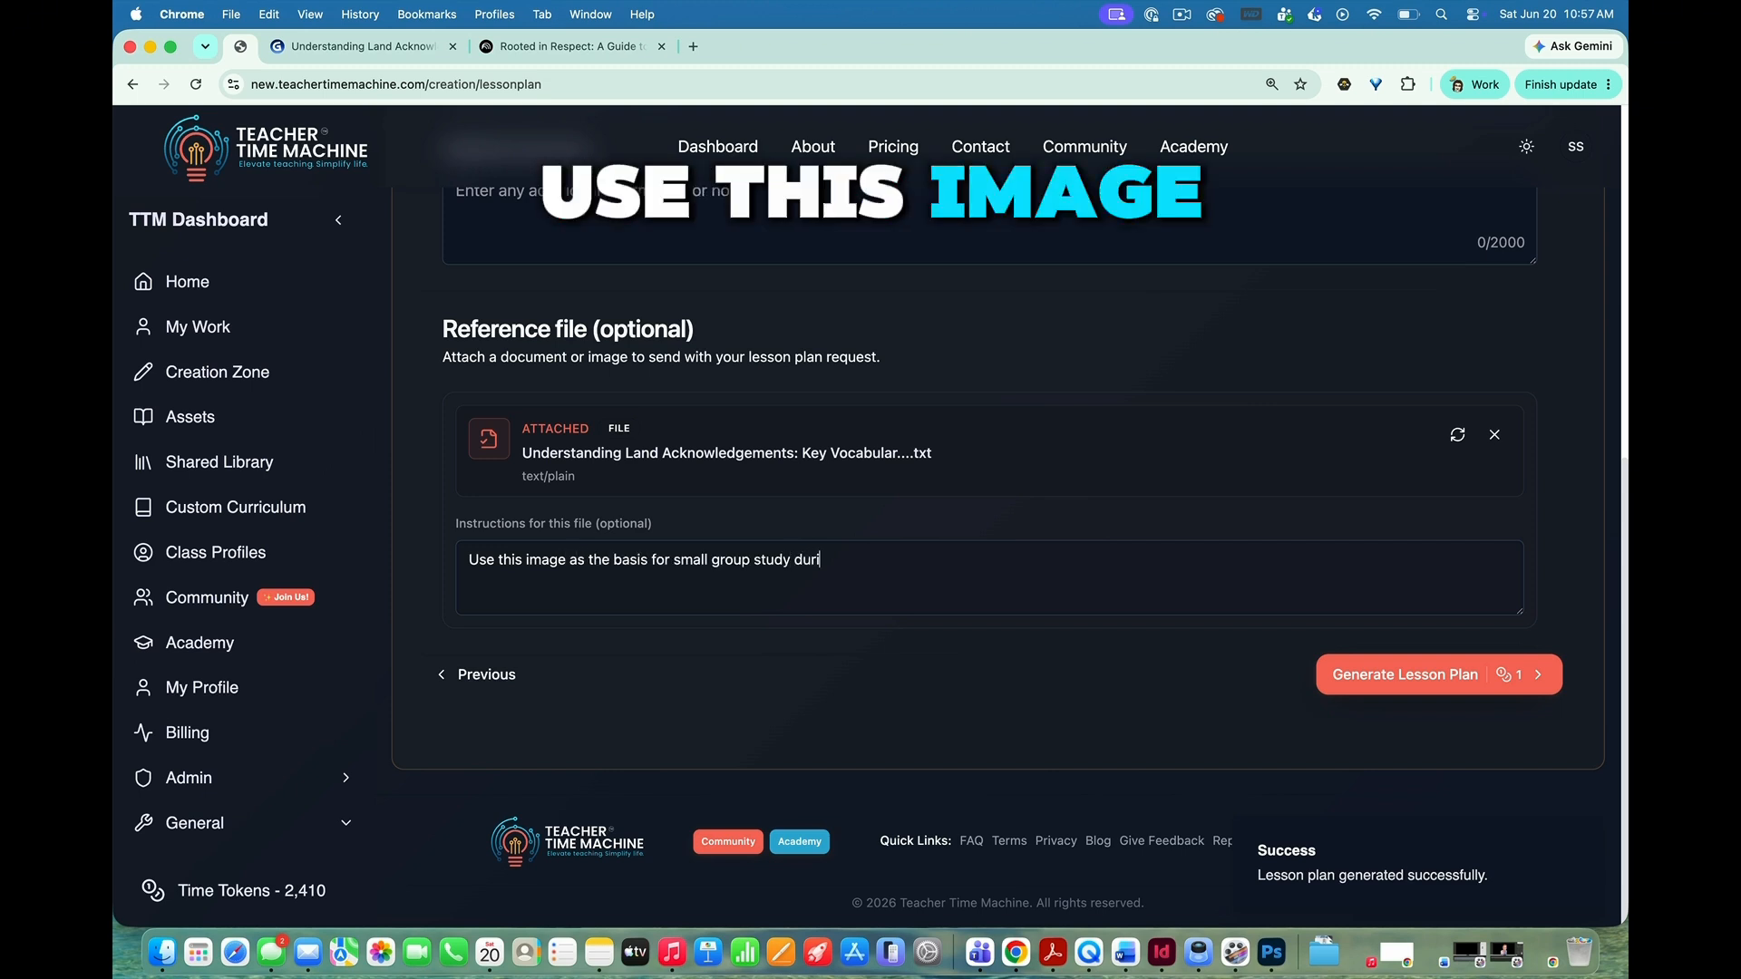
pyautogui.write('ng the lesson.')
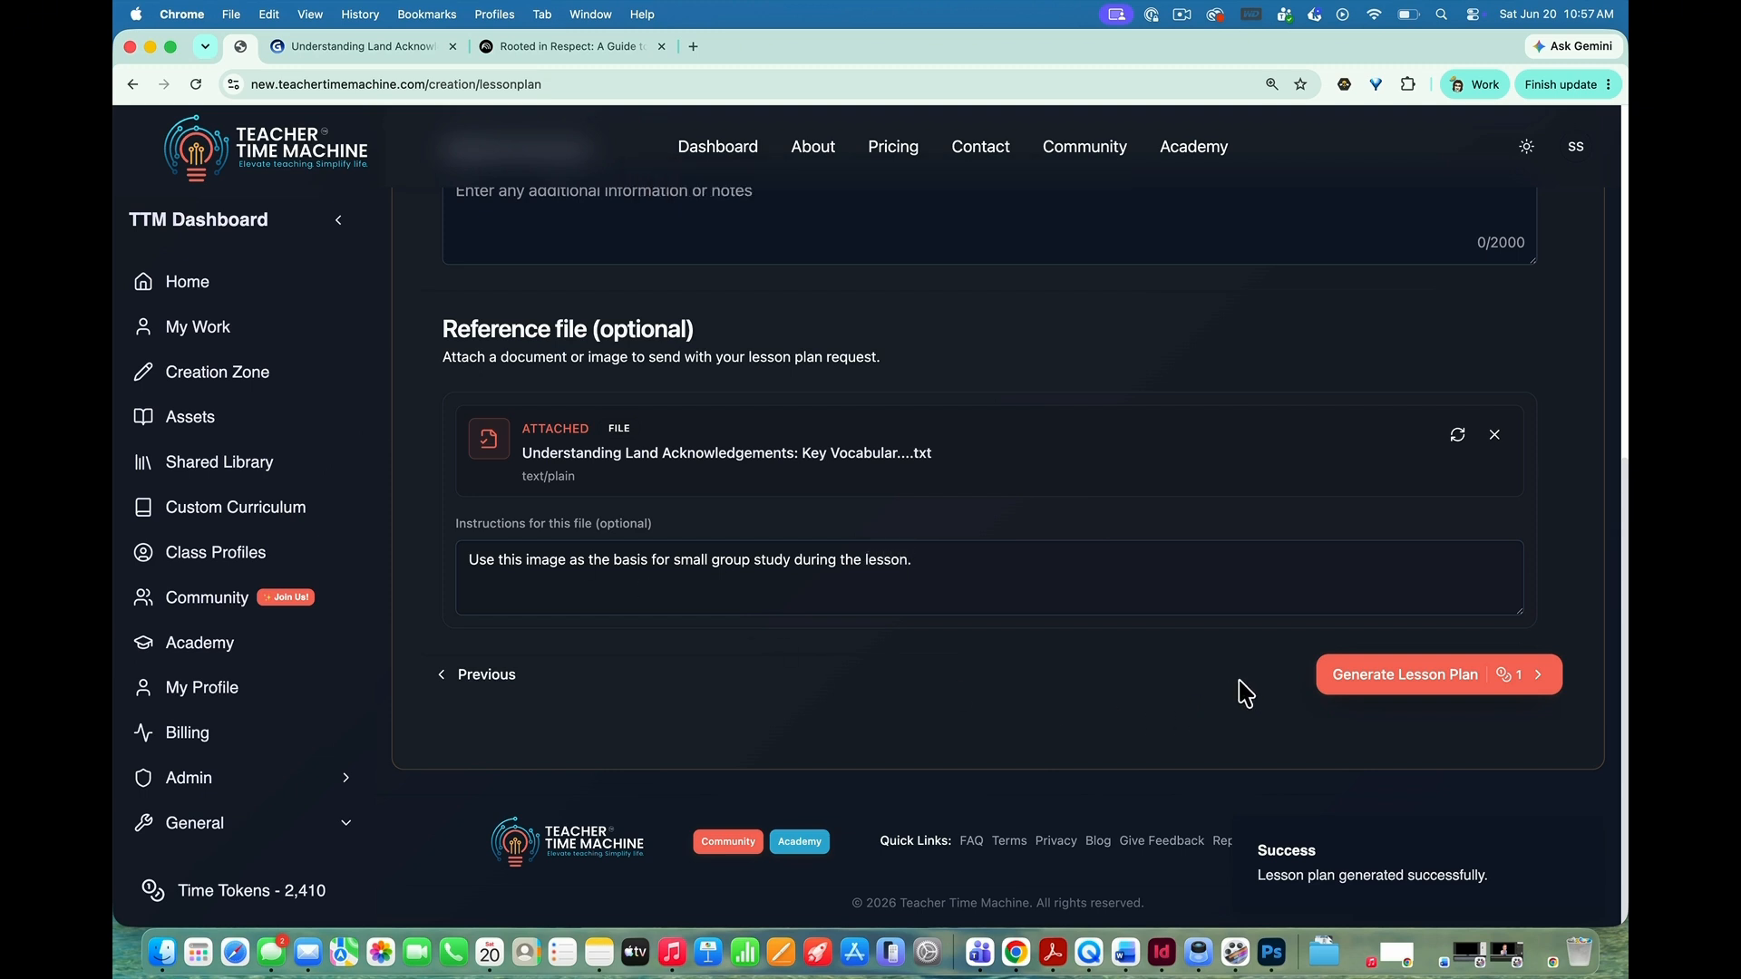
pyautogui.click(1401, 675)
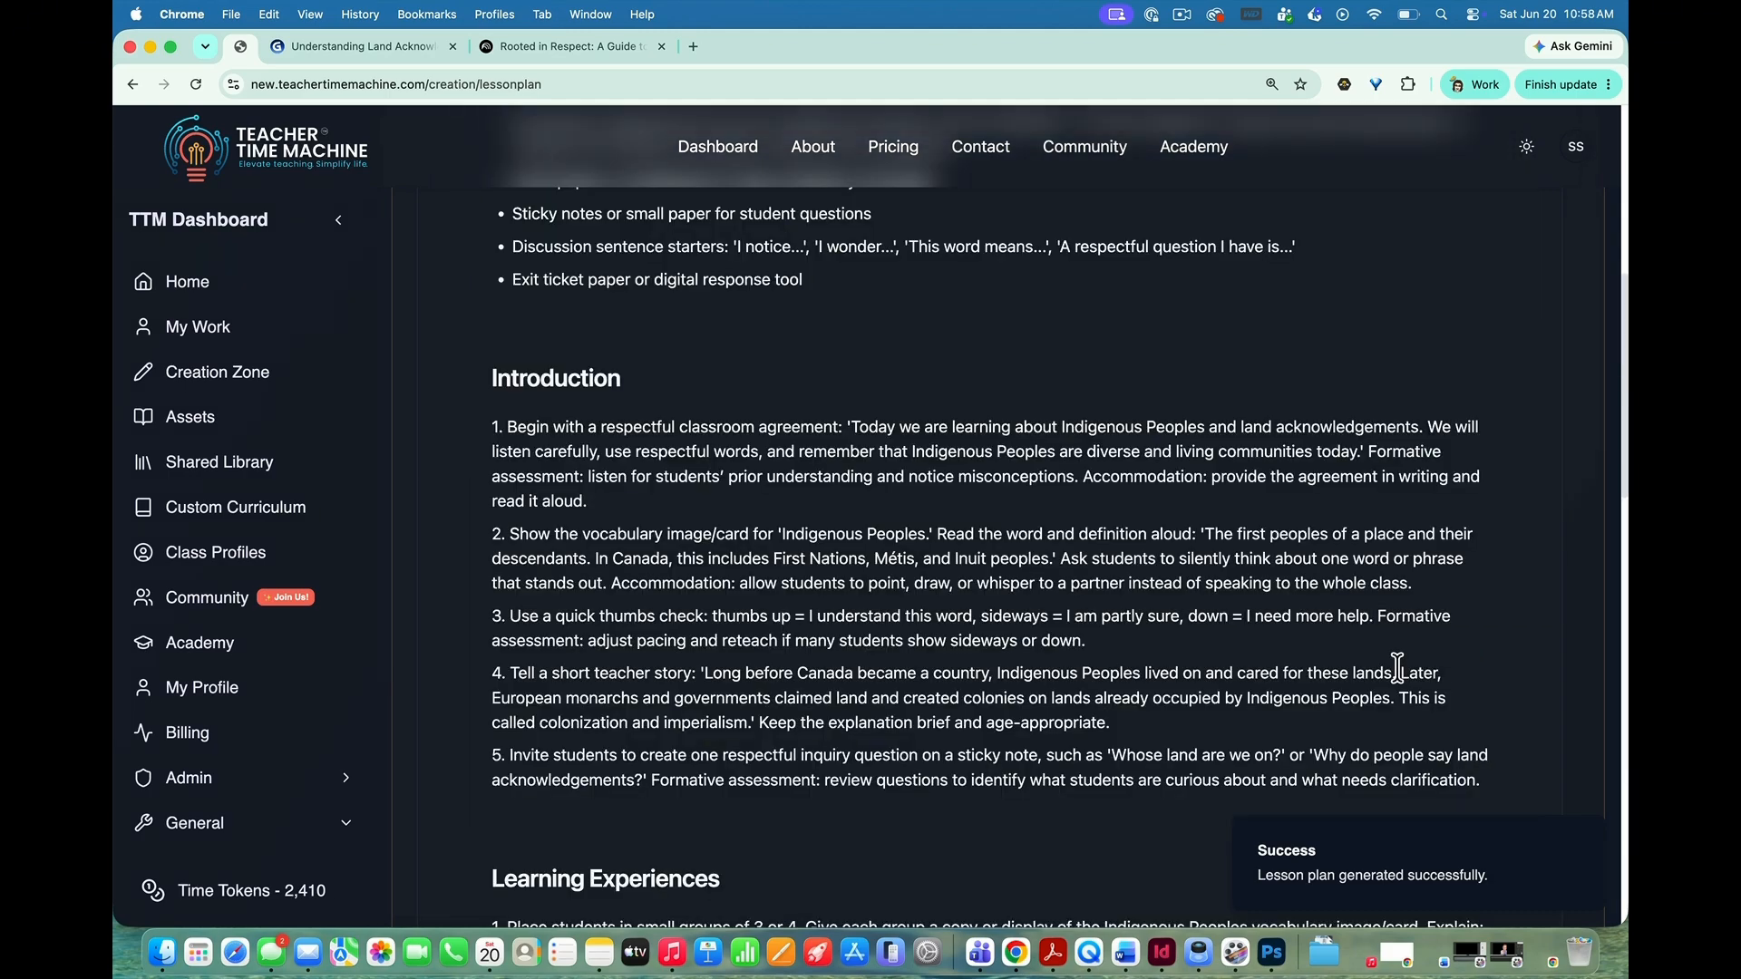
# Step: Review the materials, introduction and learning experiences of Lesson 1 in the generated lesson plan
pyautogui.scroll(8, 887, 489)
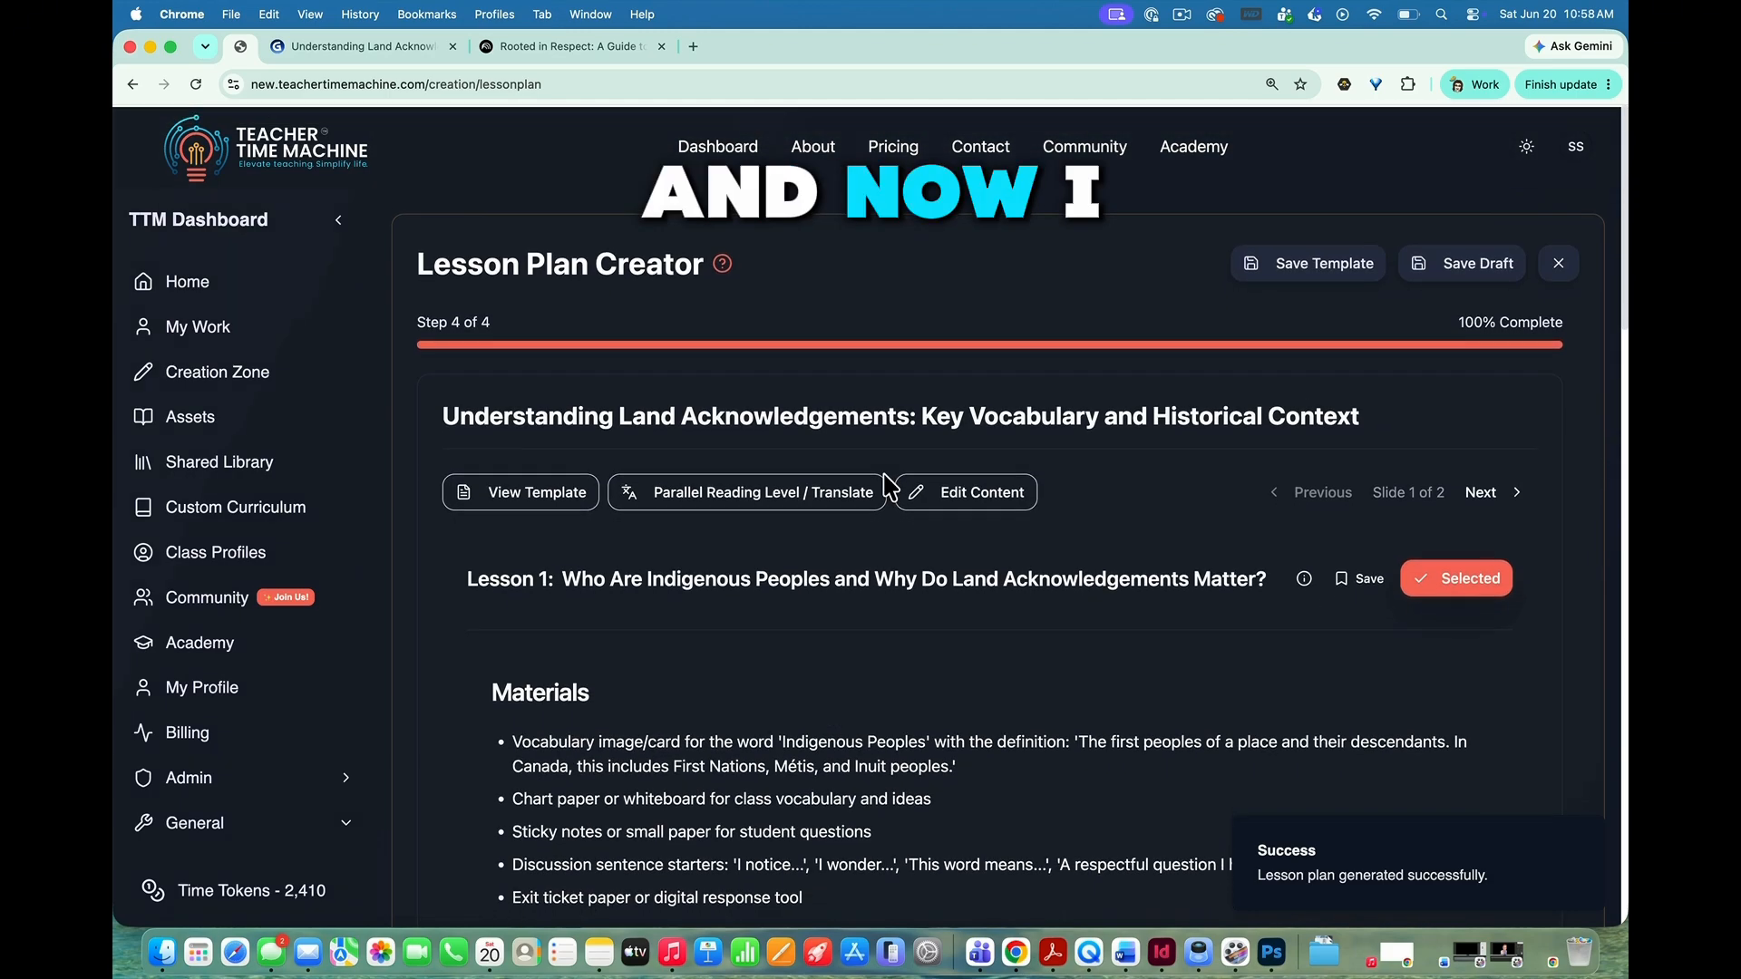
pyautogui.scroll(-3, 887, 489)
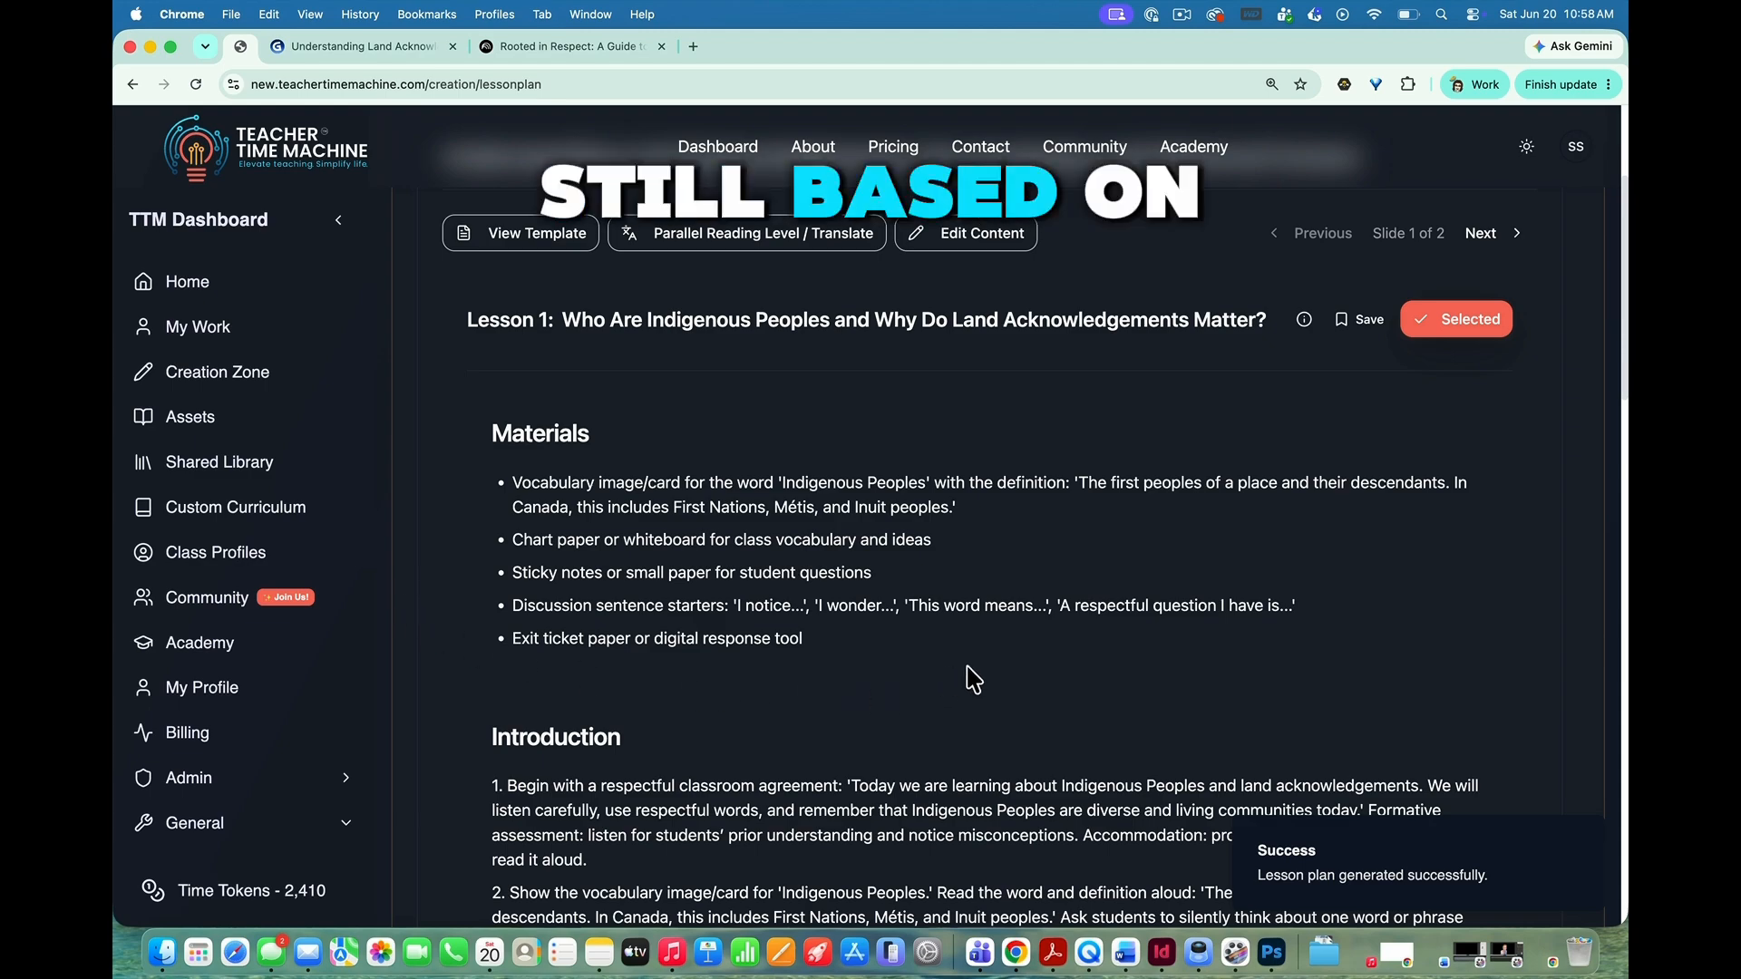
pyautogui.scroll(-1, 973, 680)
pyautogui.scroll(-5, 972, 680)
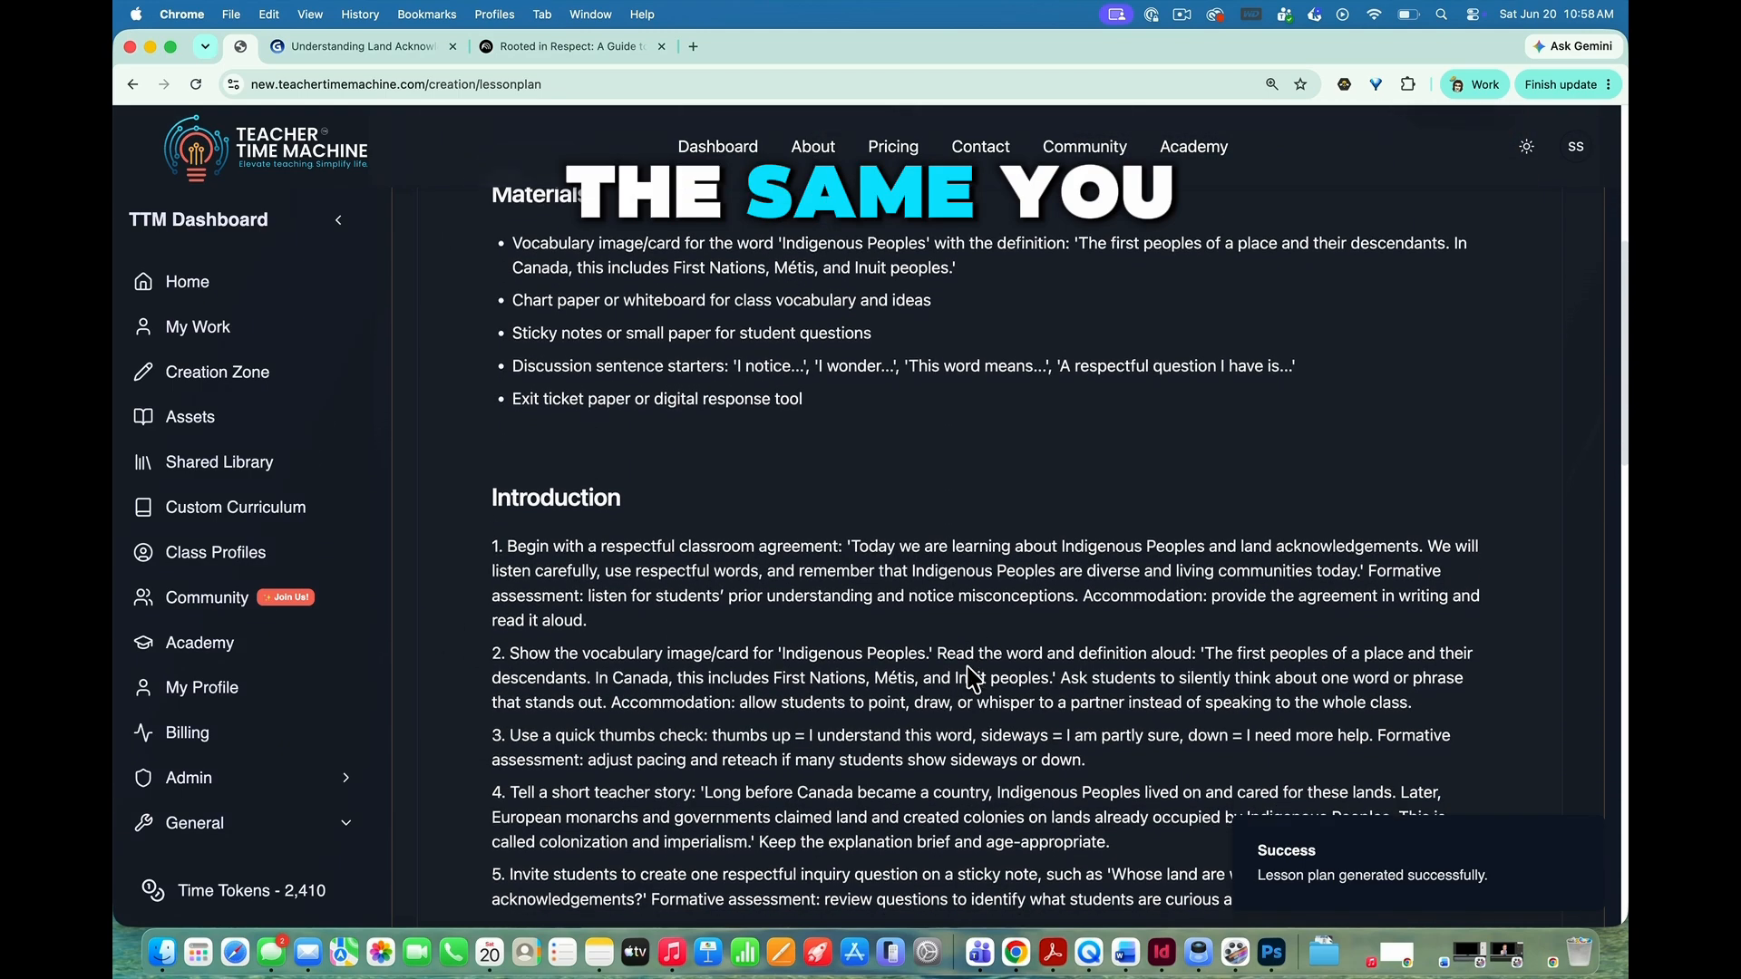
pyautogui.scroll(1, 973, 680)
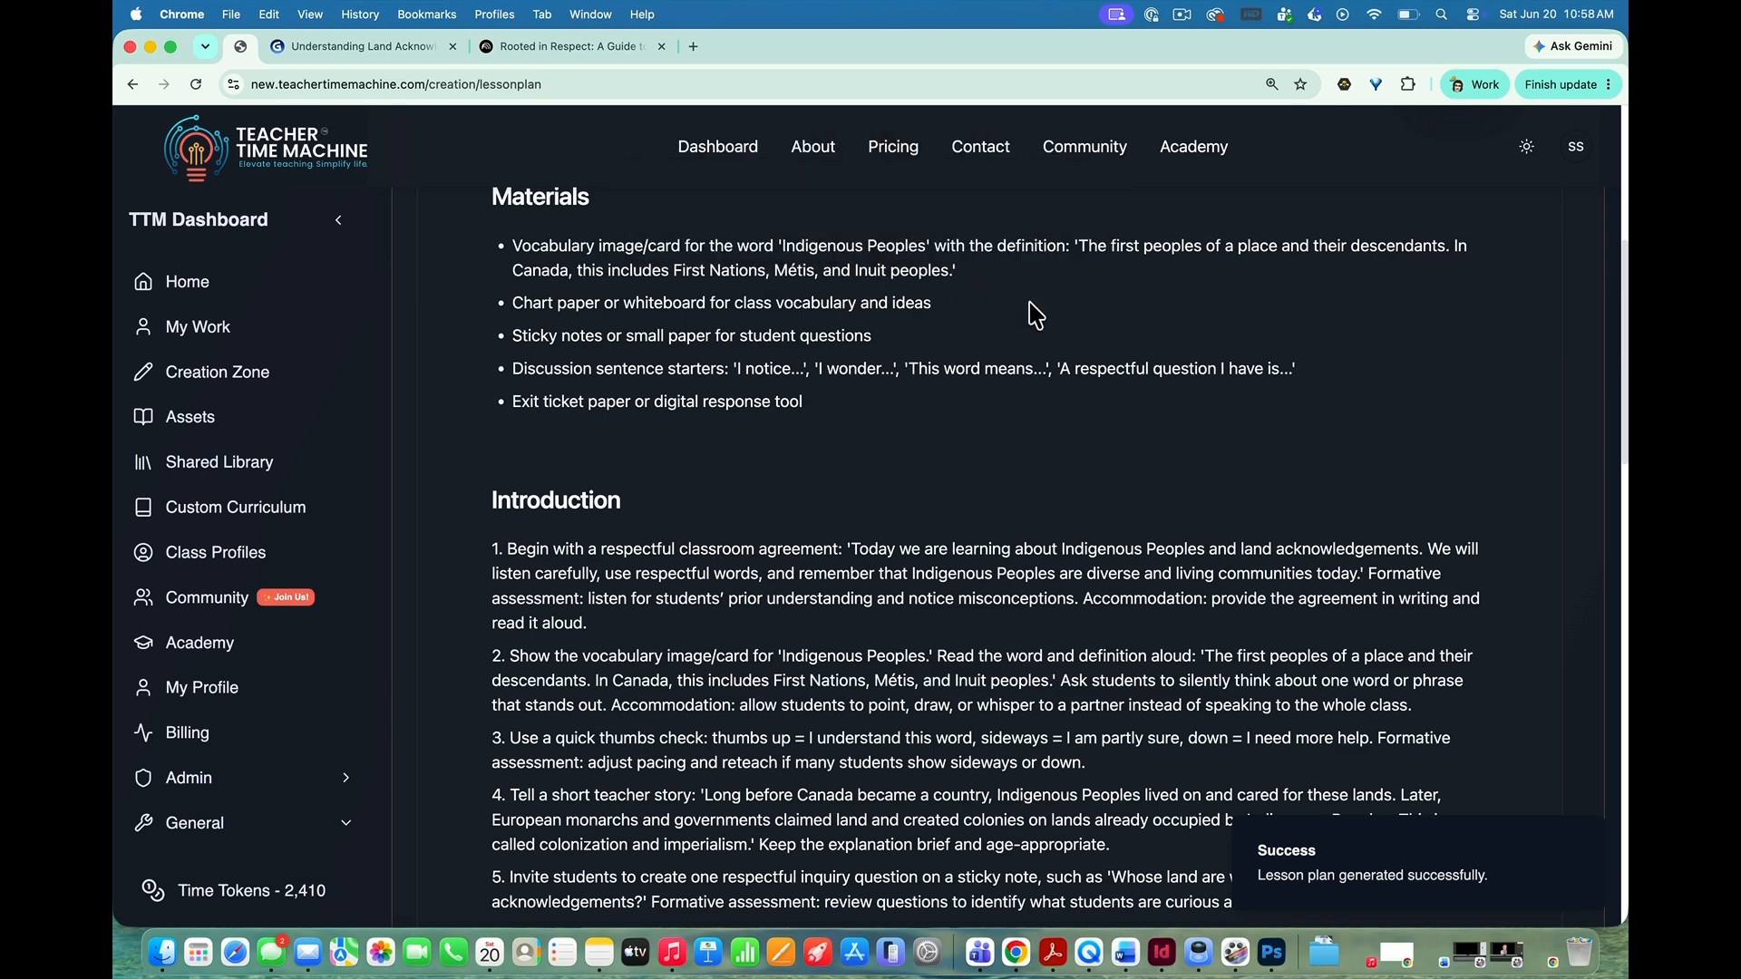
pyautogui.scroll(-6, 1036, 315)
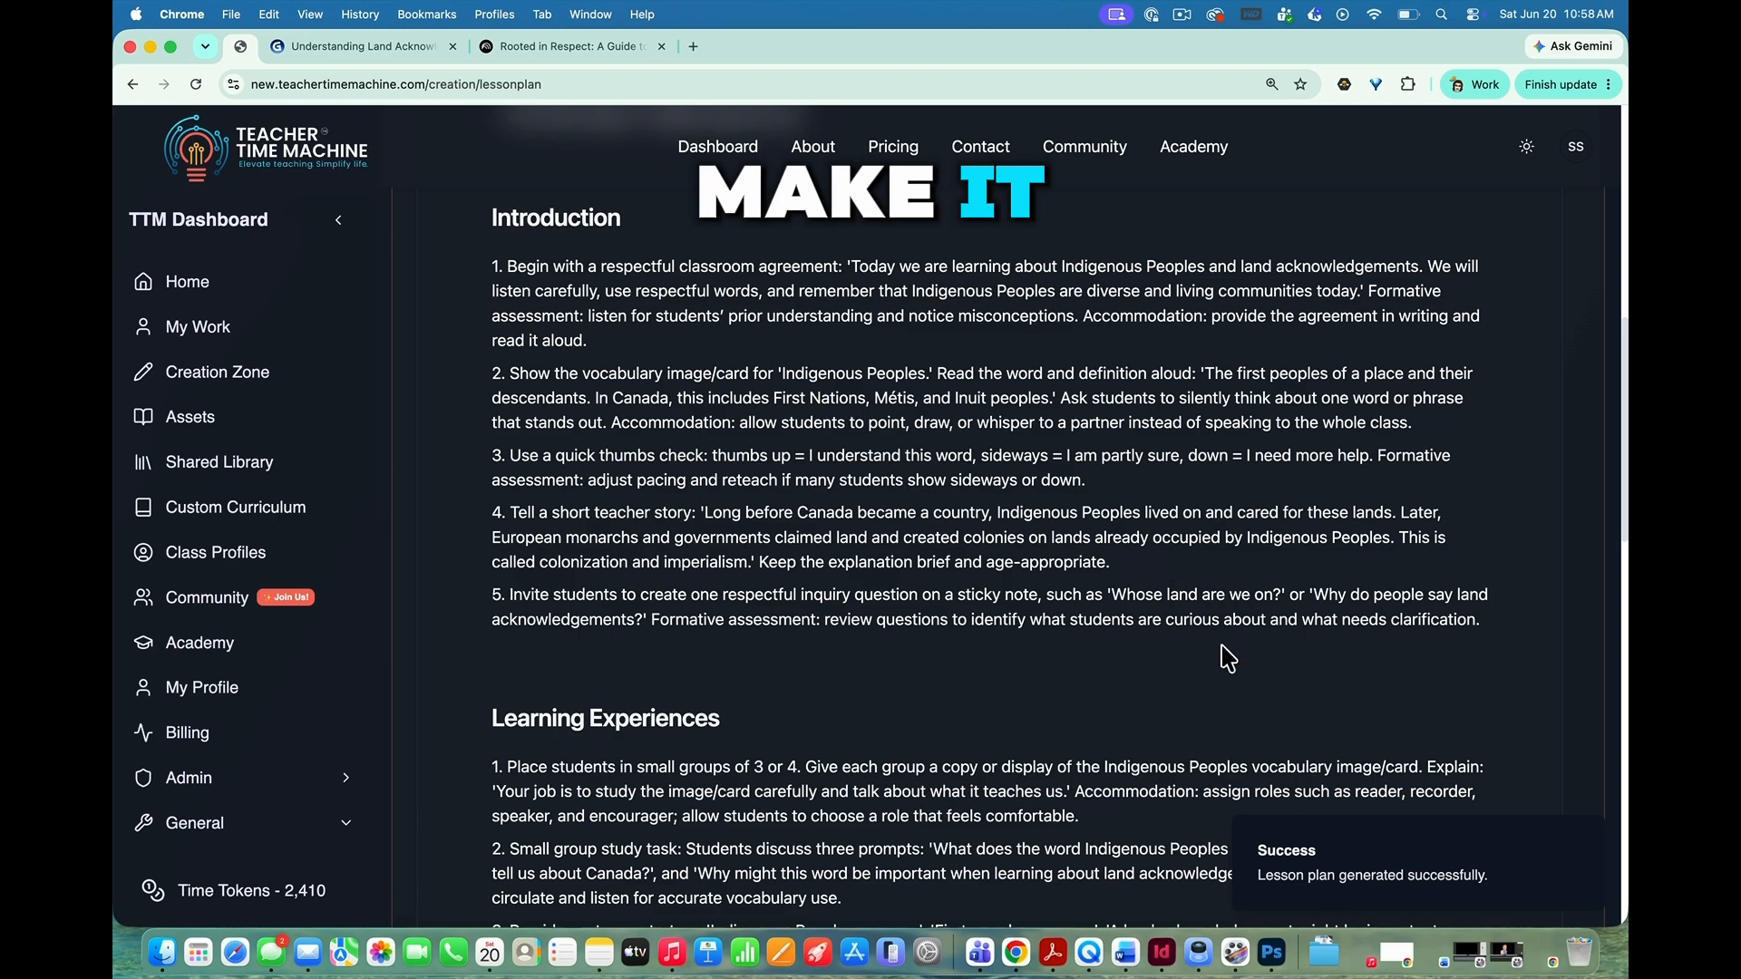
pyautogui.scroll(-2, 771, 702)
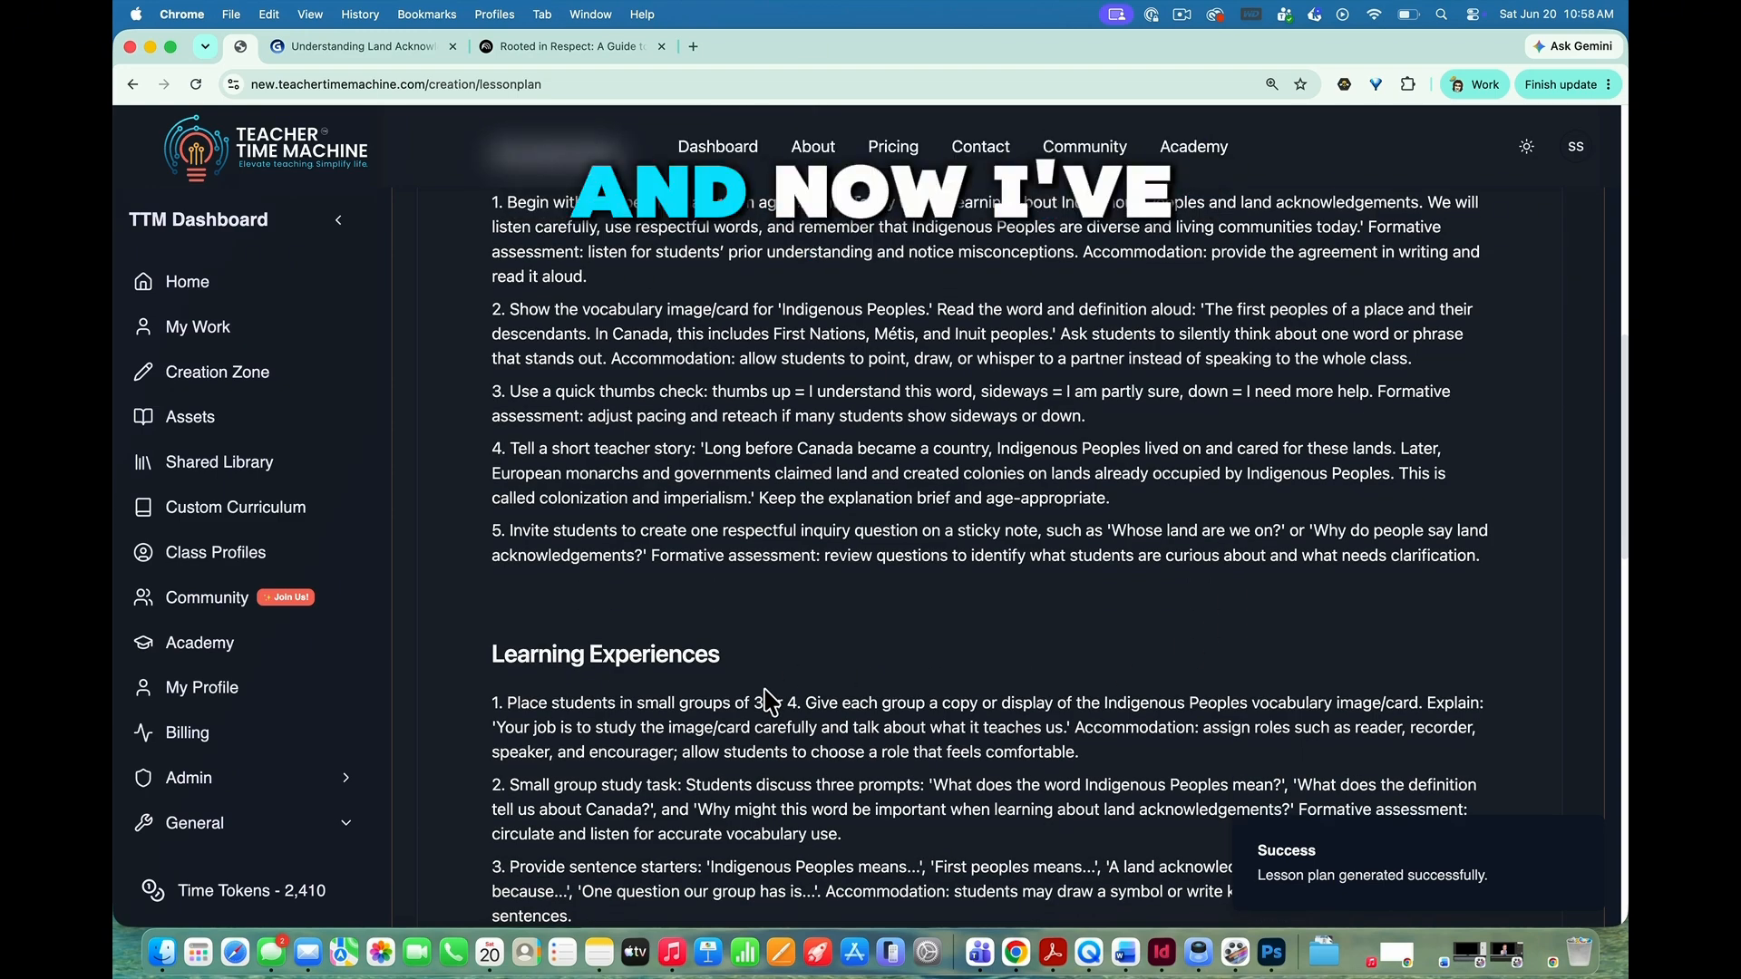
# Step: Review the learning experiences, closure and key vocabulary of Lesson 1, and return to the start of the lesson
pyautogui.scroll(-5, 768, 700)
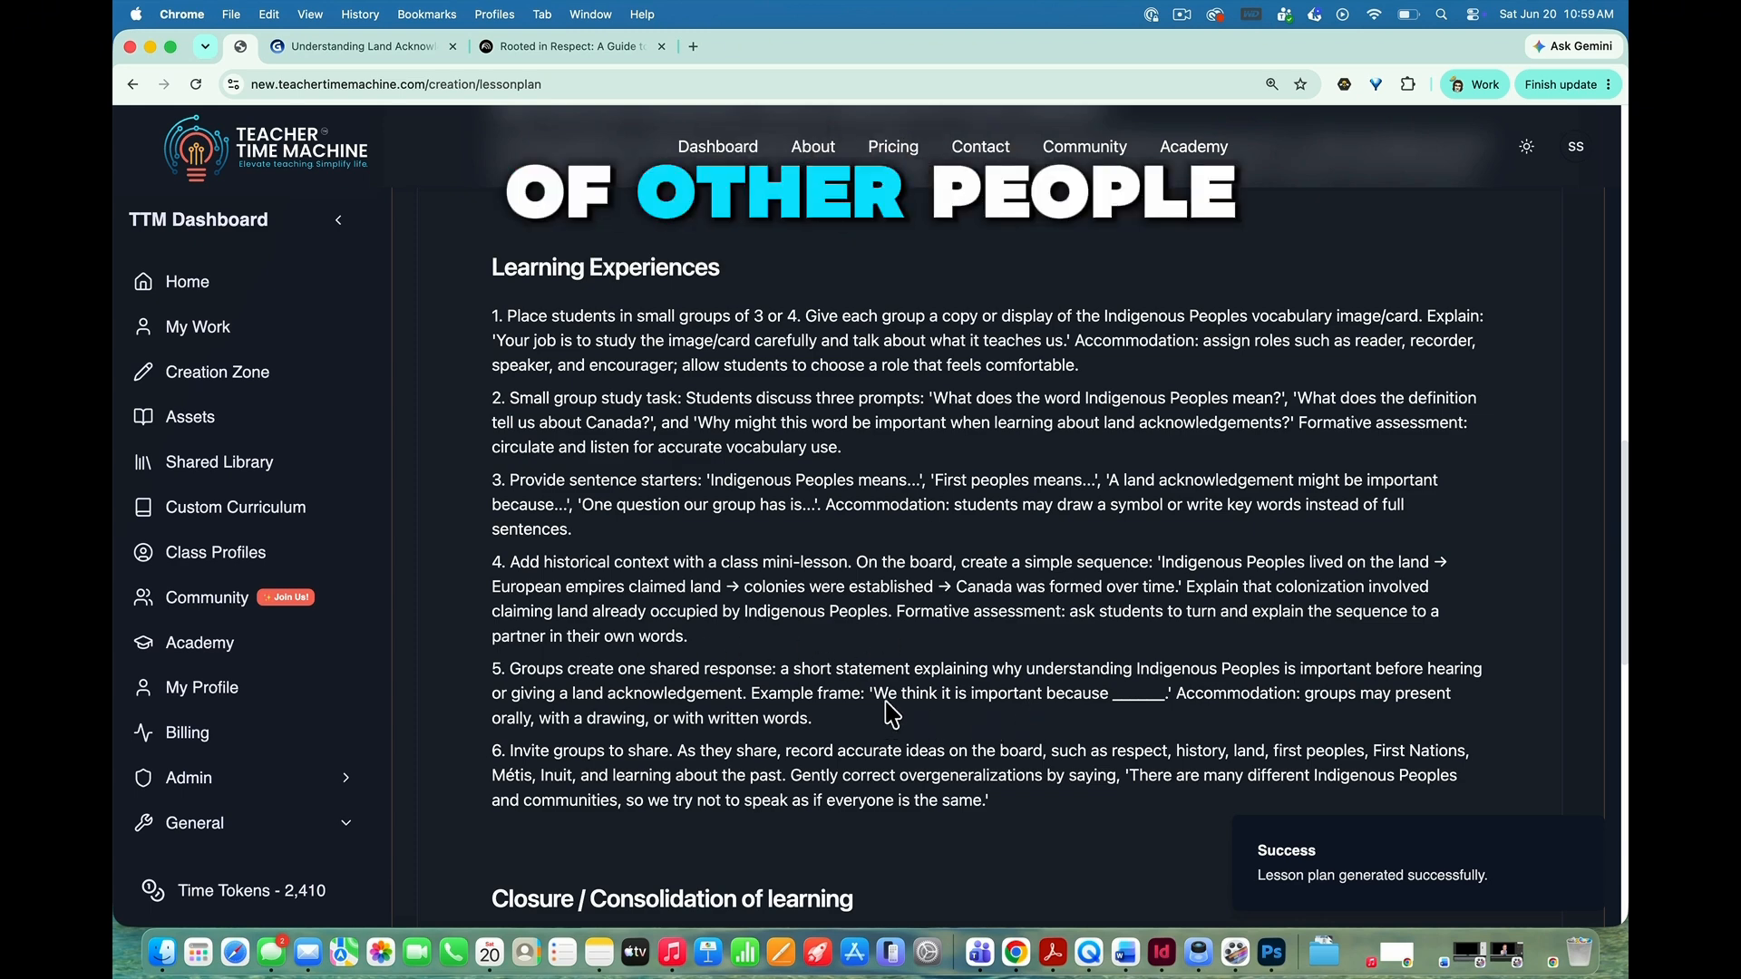
pyautogui.scroll(-4, 1012, 699)
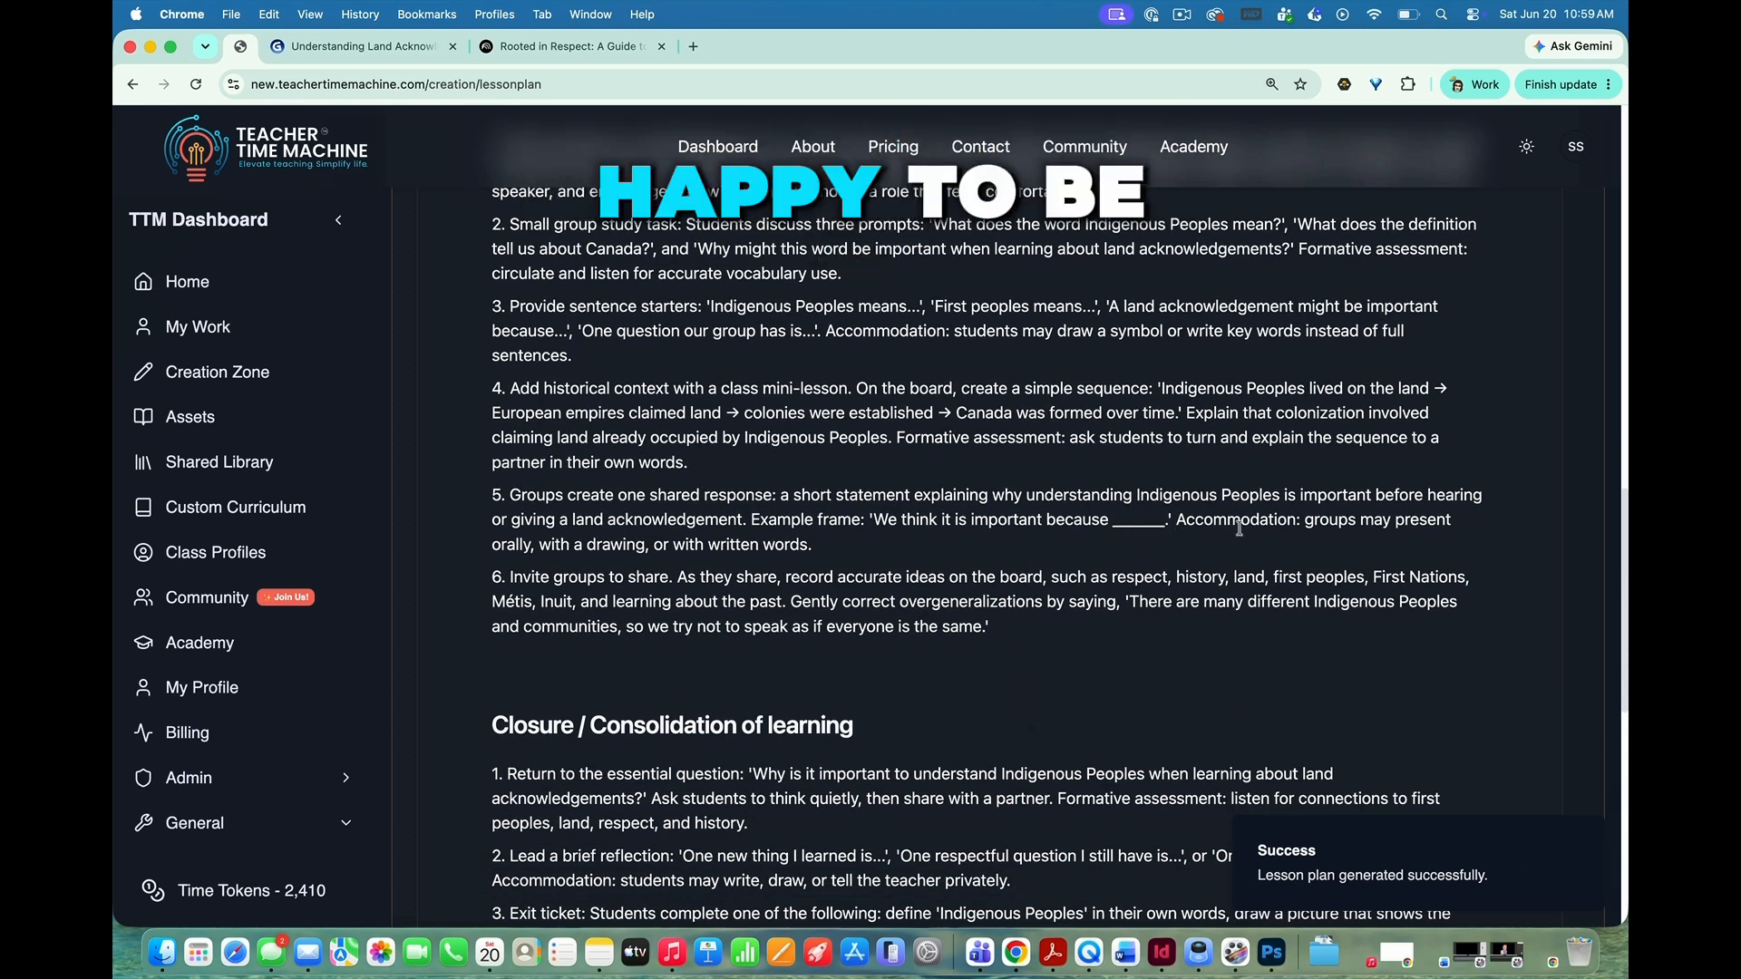
pyautogui.scroll(-3, 1239, 528)
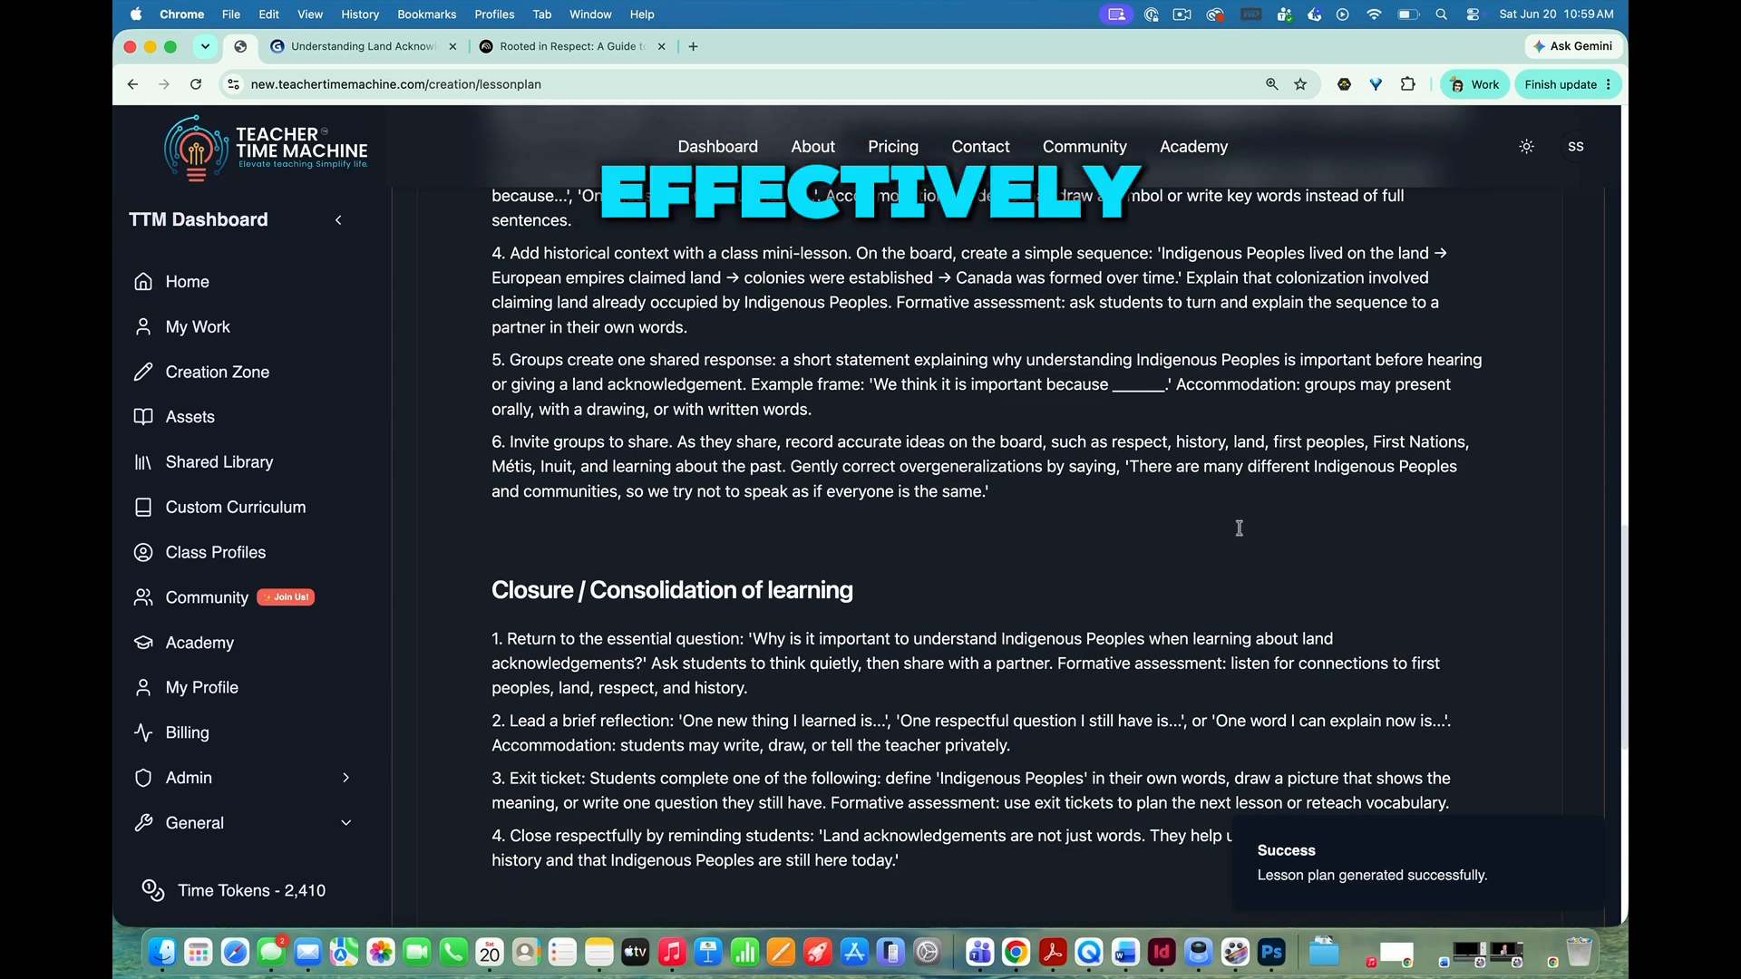
pyautogui.scroll(-12, 1238, 528)
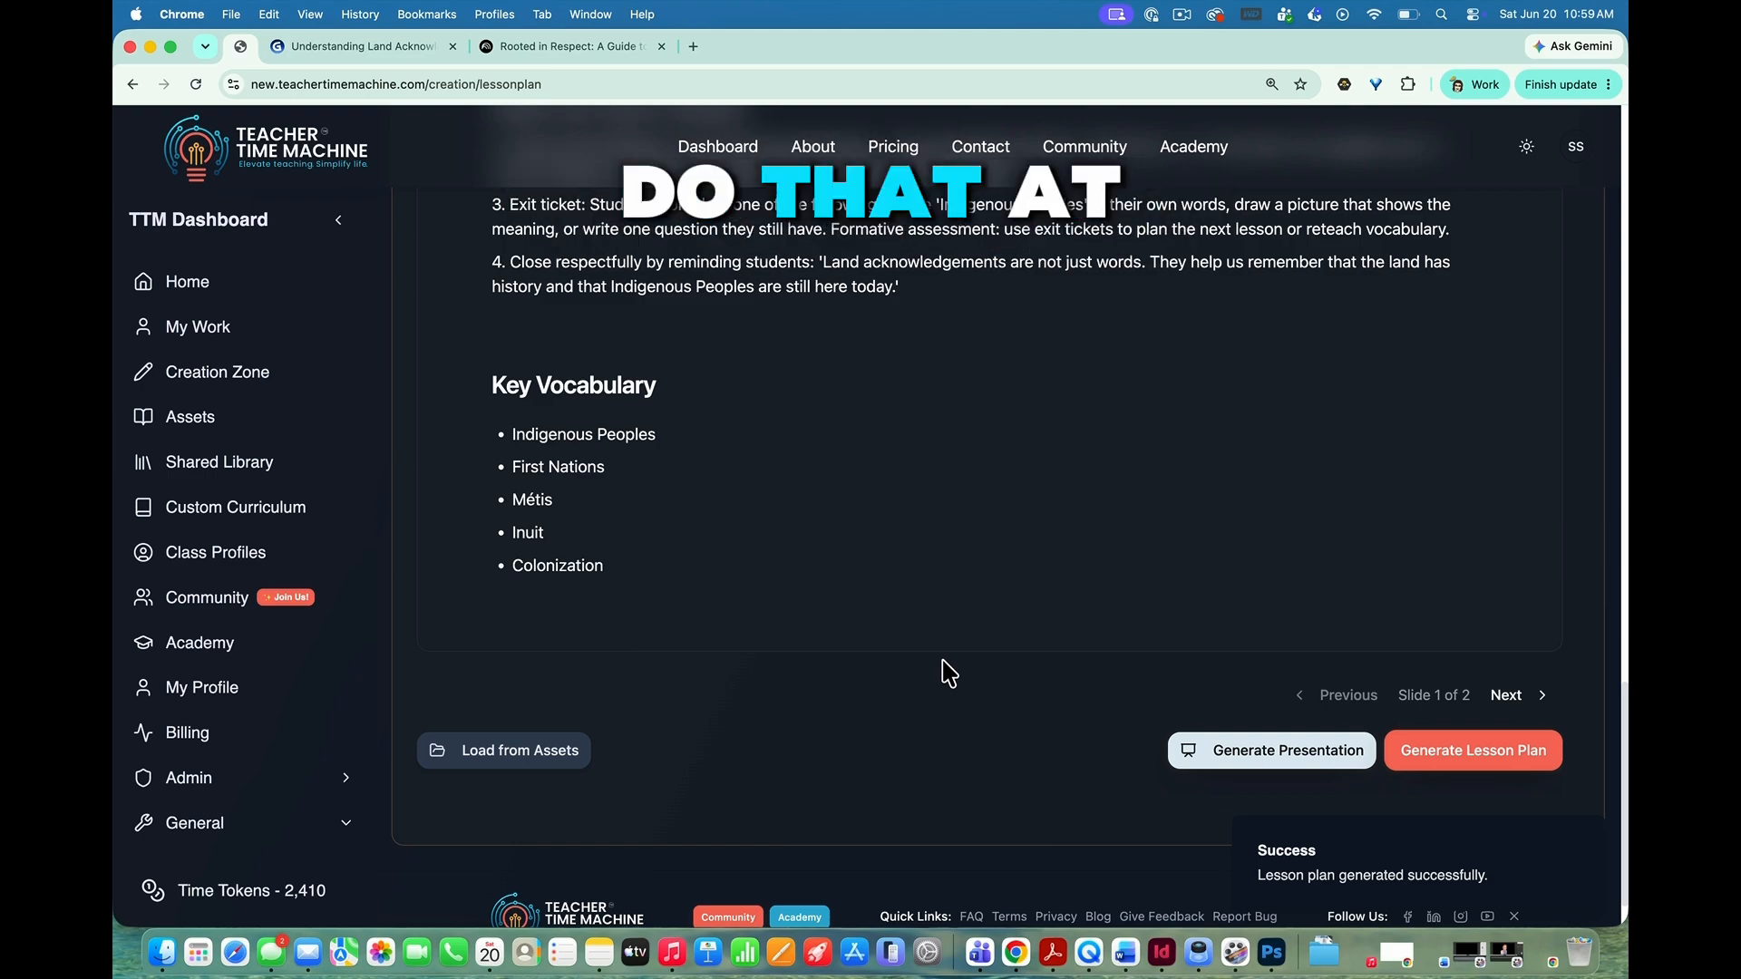
pyautogui.scroll(15, 947, 673)
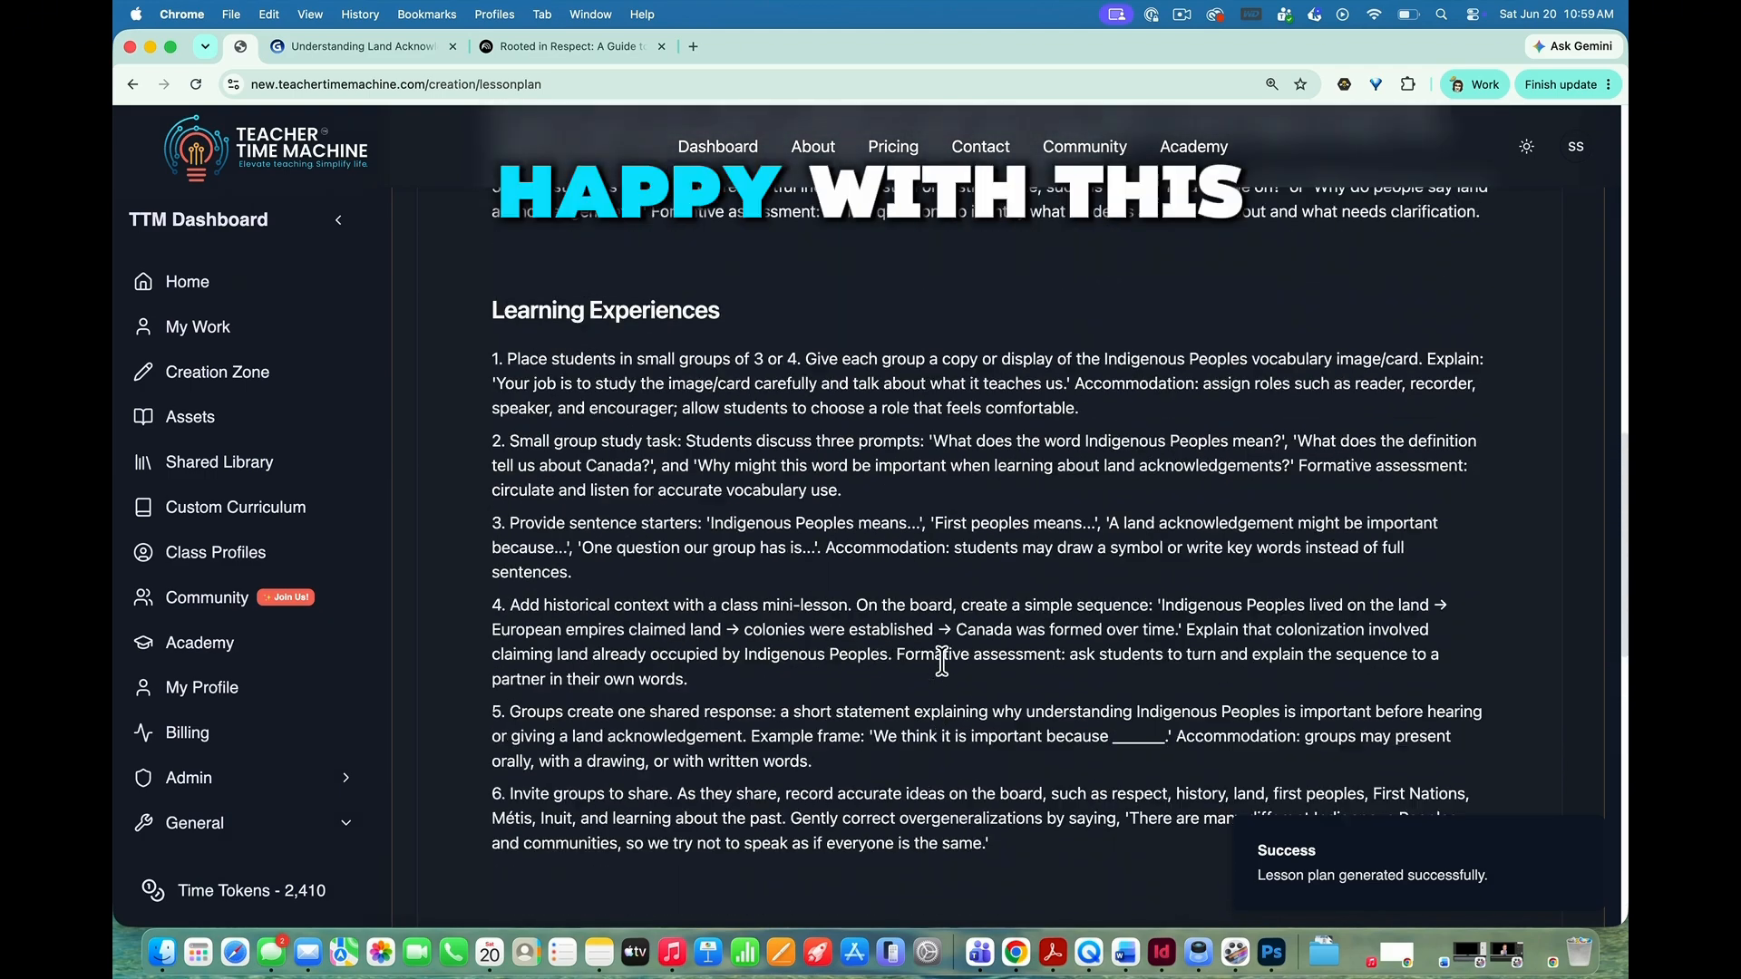
pyautogui.scroll(15, 942, 660)
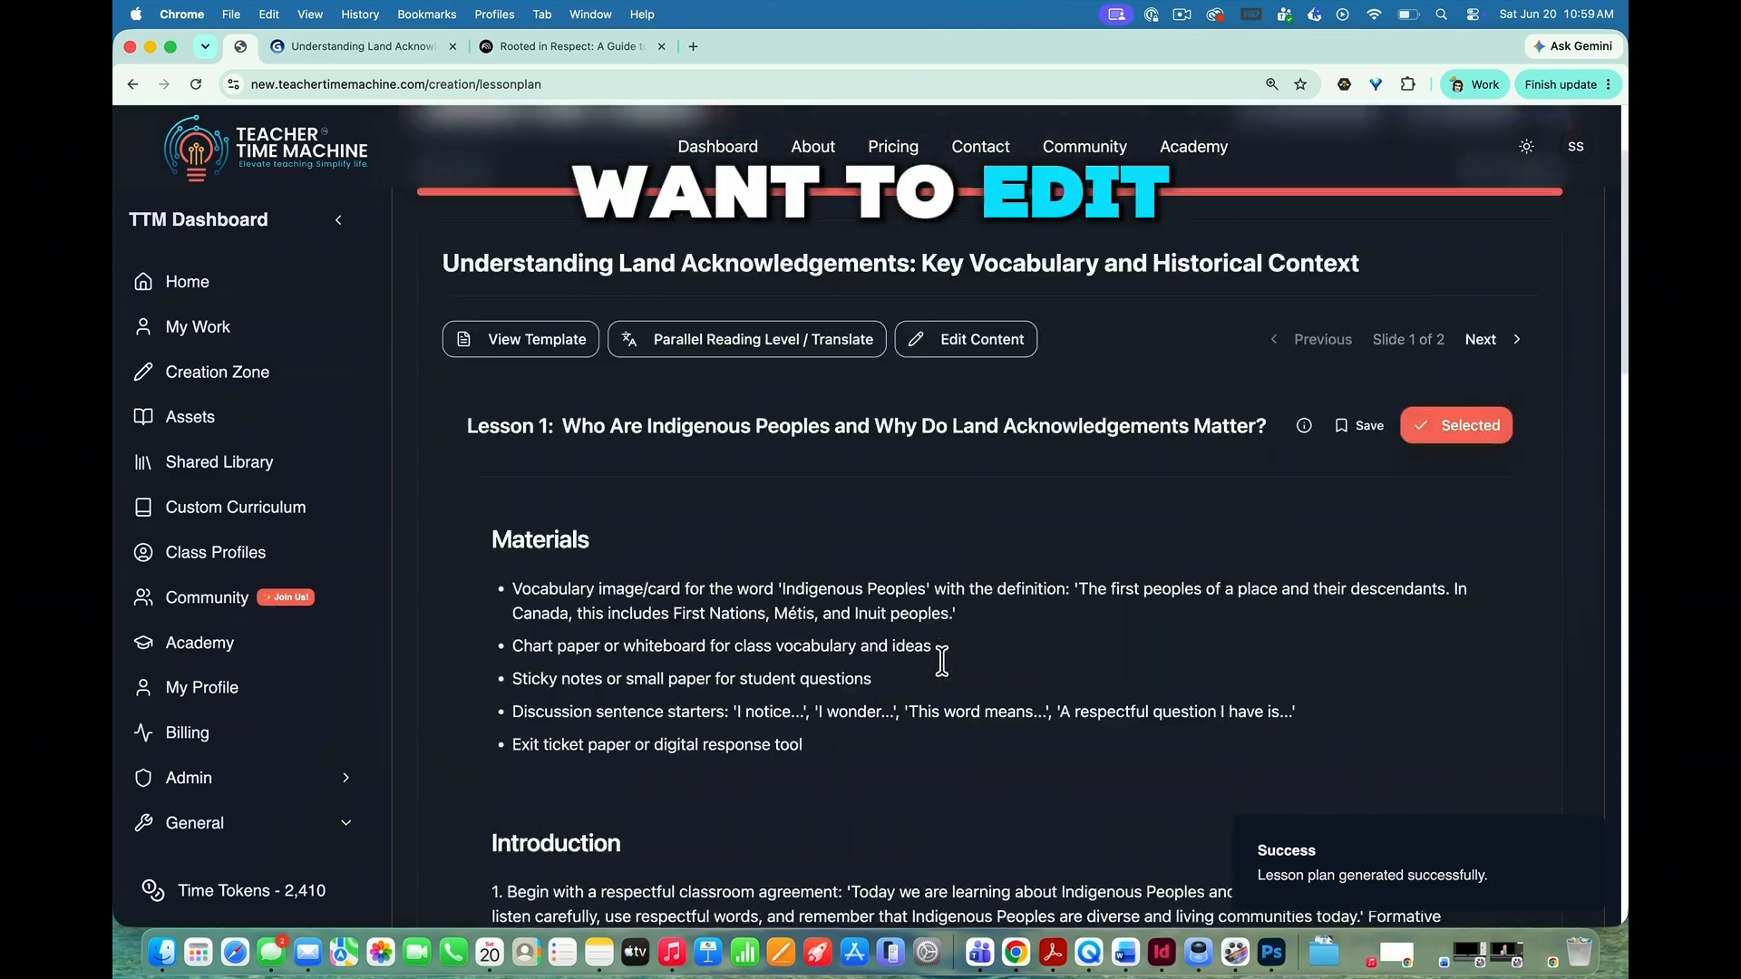
# Step: Generate the lesson plan document from the reviewed lesson content and proceed to the work page
pyautogui.scroll(-20, 947, 672)
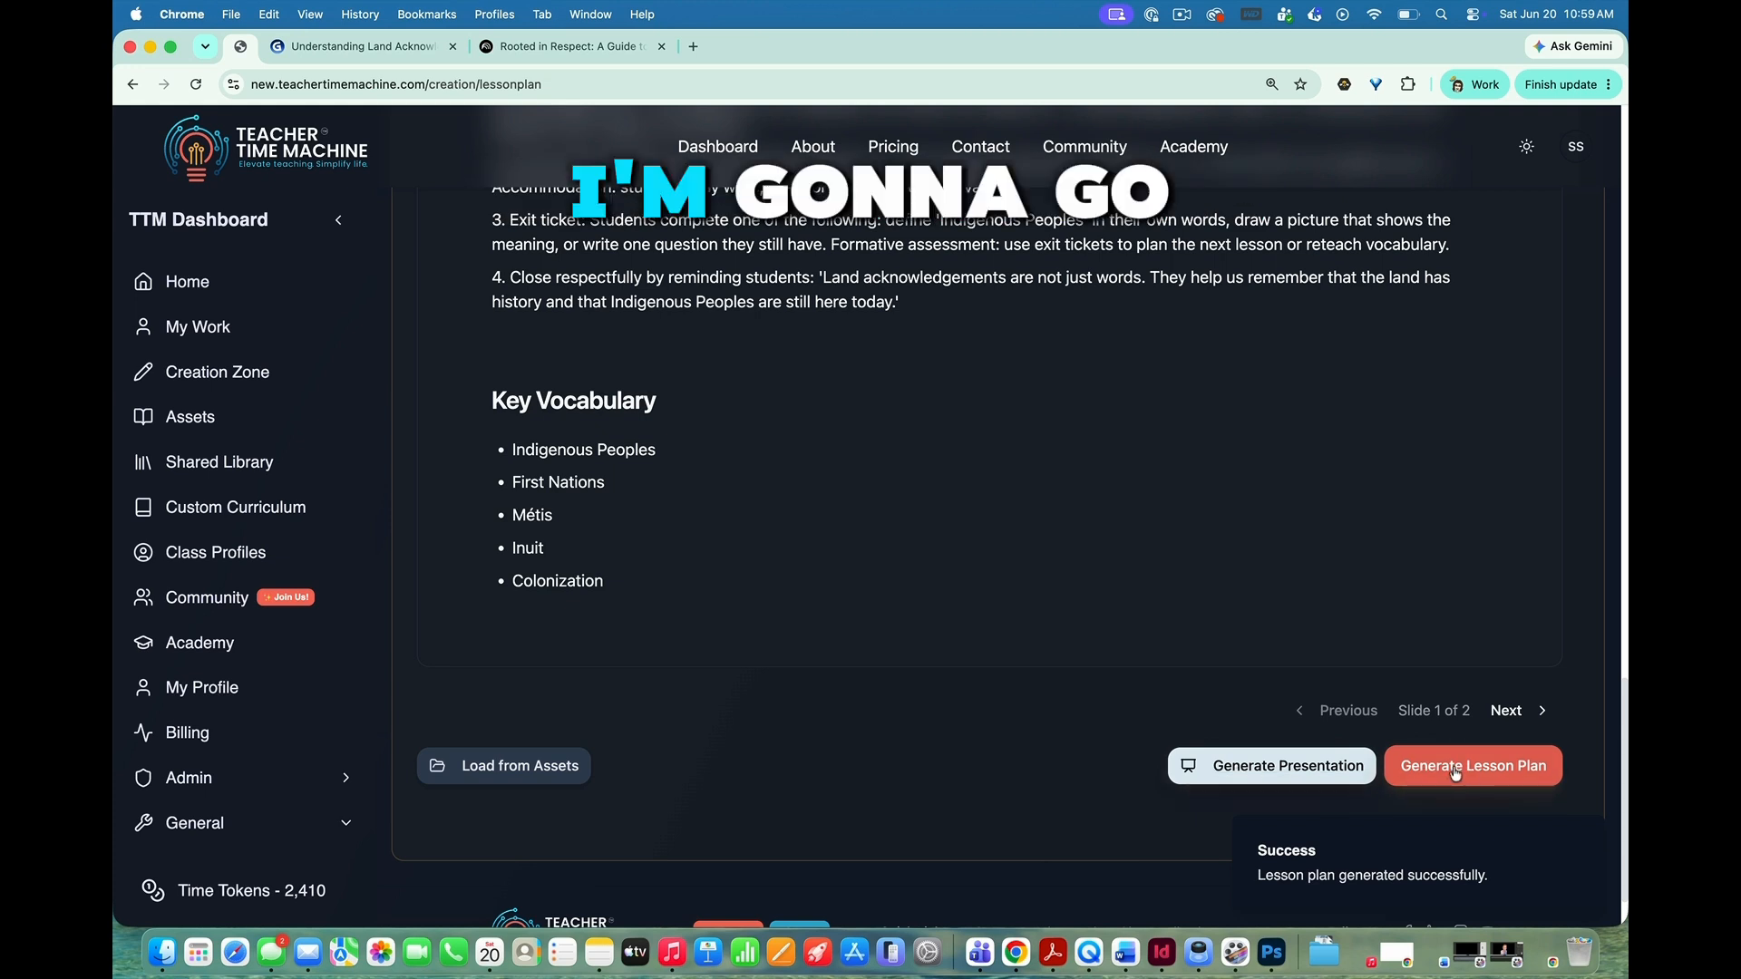
pyautogui.click(1453, 769)
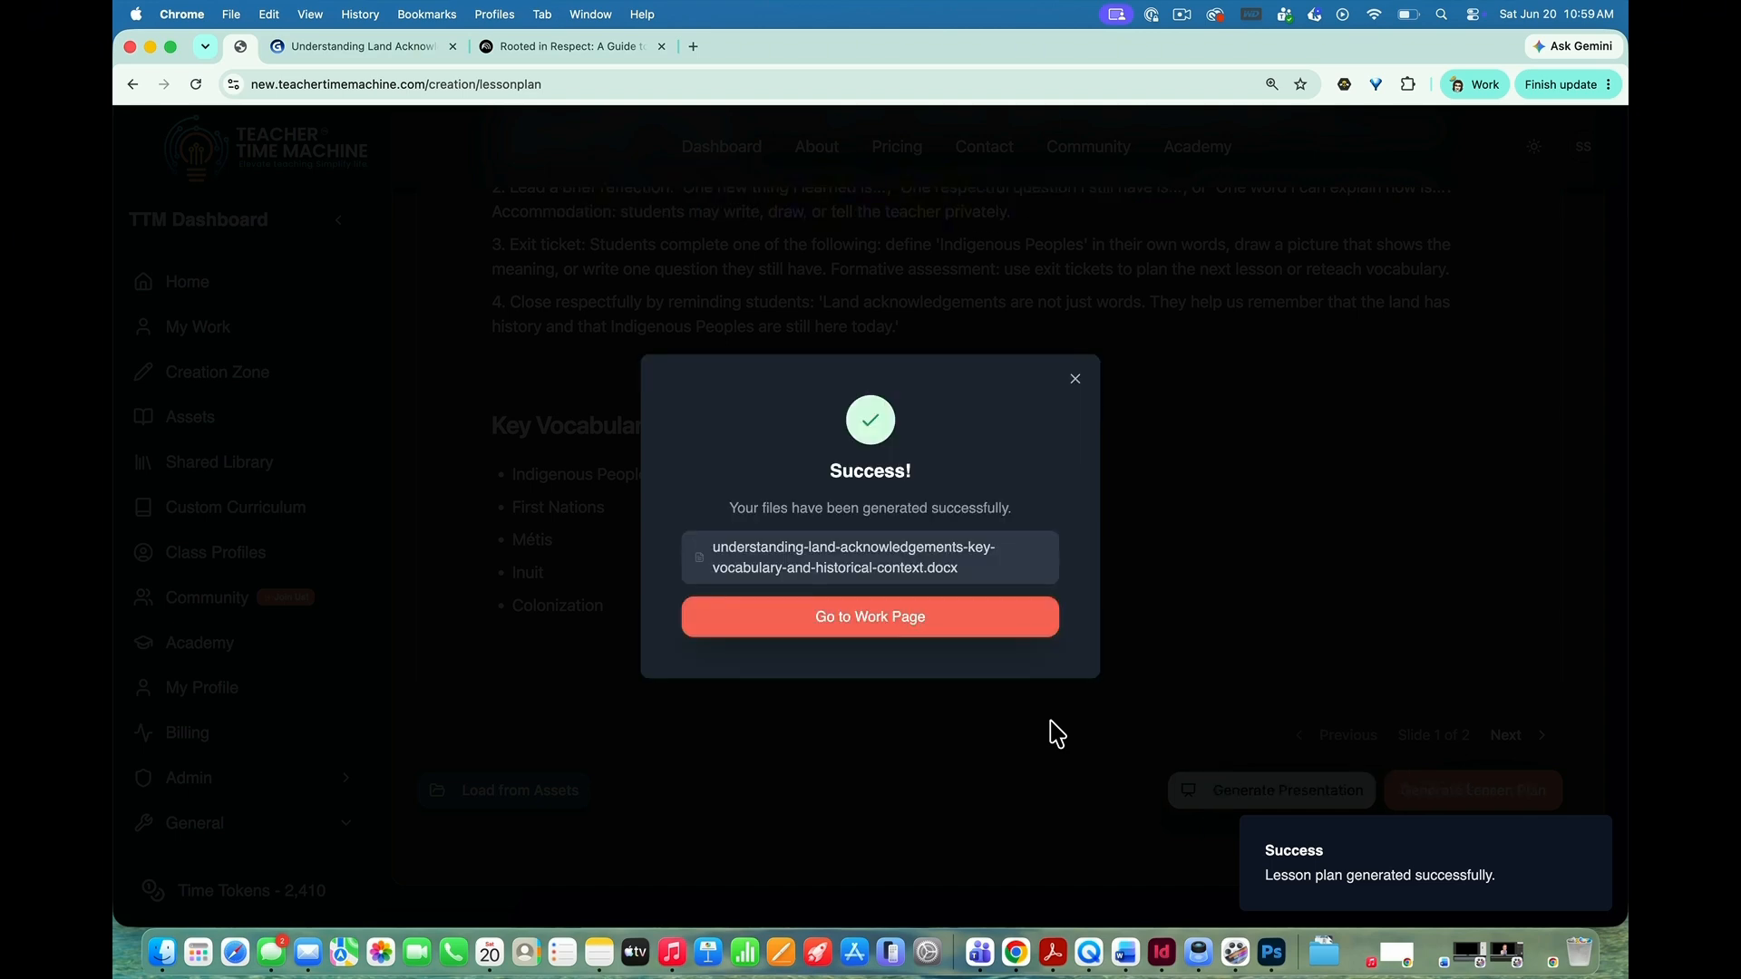
pyautogui.click(848, 619)
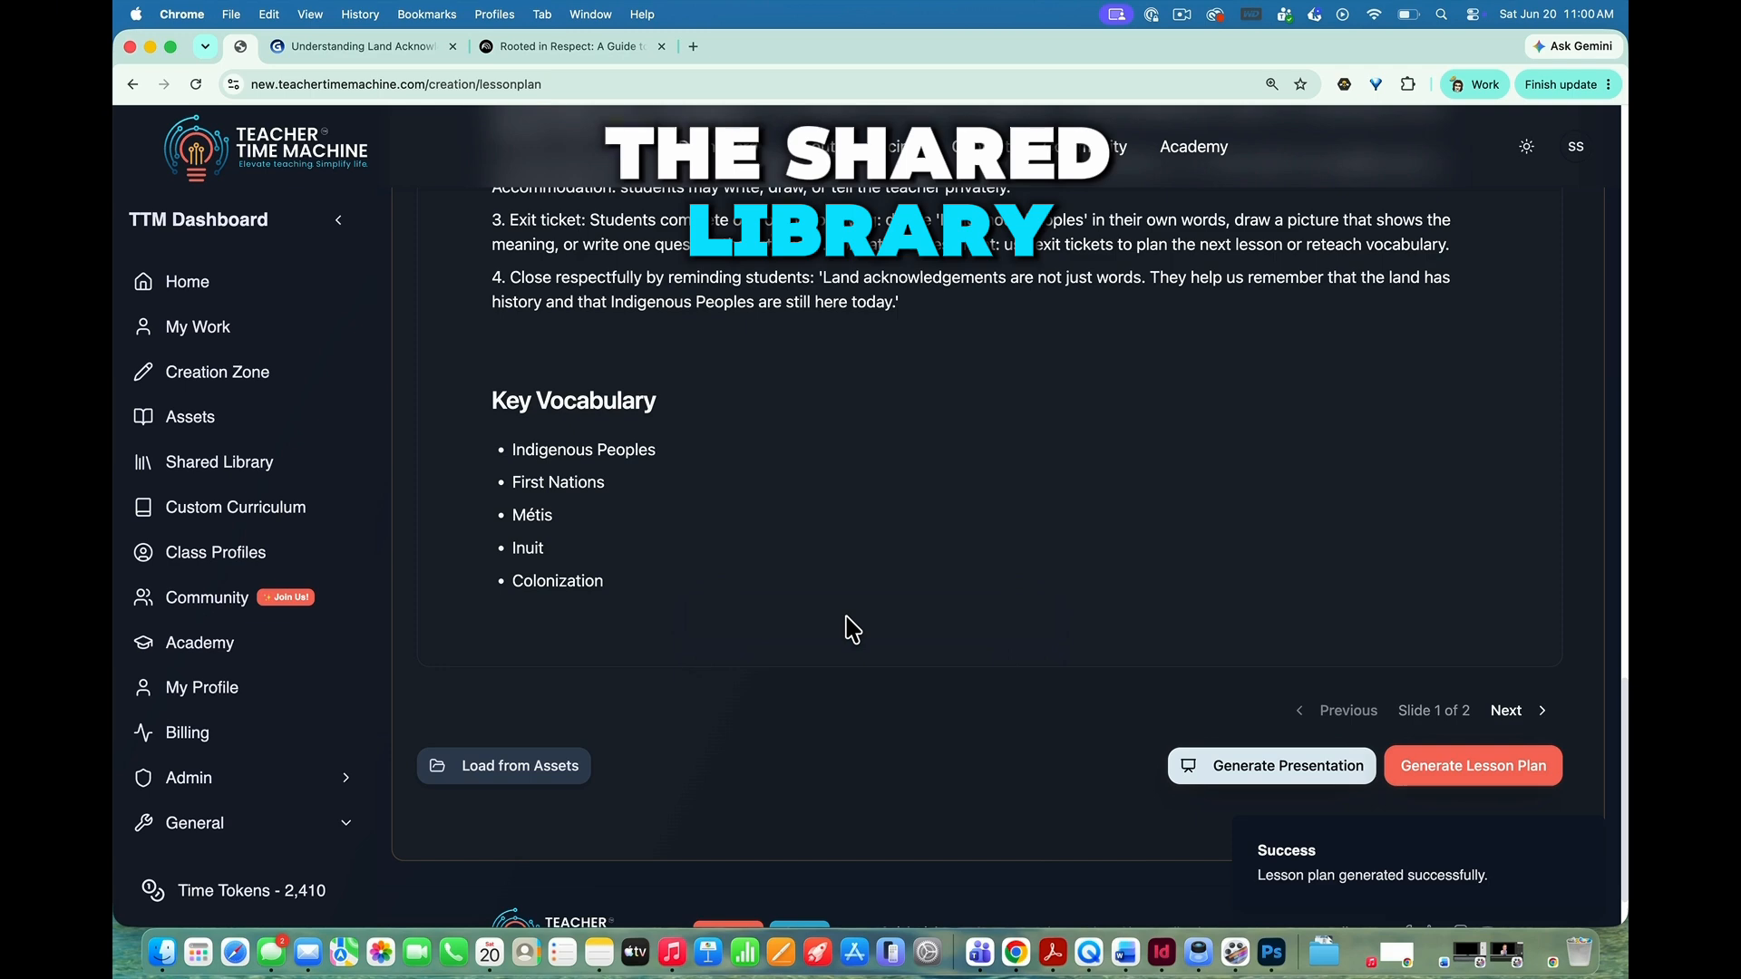
# Step: Open the saved work, view the Google Drive and TTM Library sharing options for a lesson plan, and close them without sharing
pyautogui.click(295, 327)
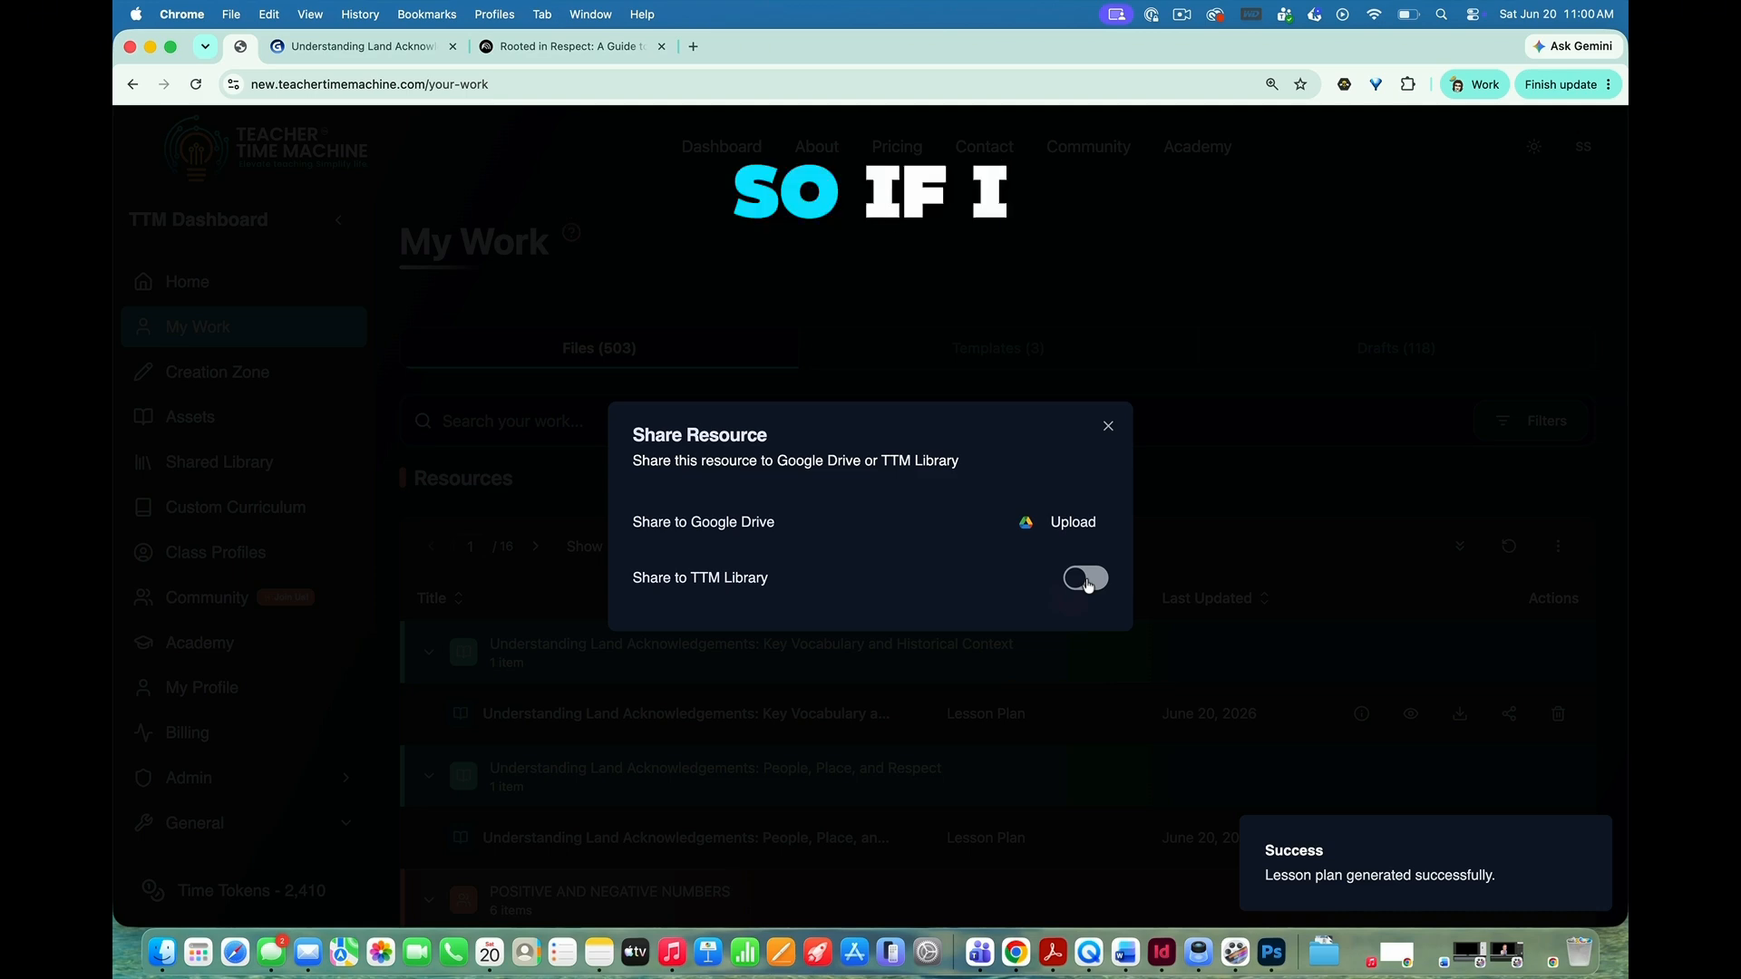
pyautogui.click(1108, 428)
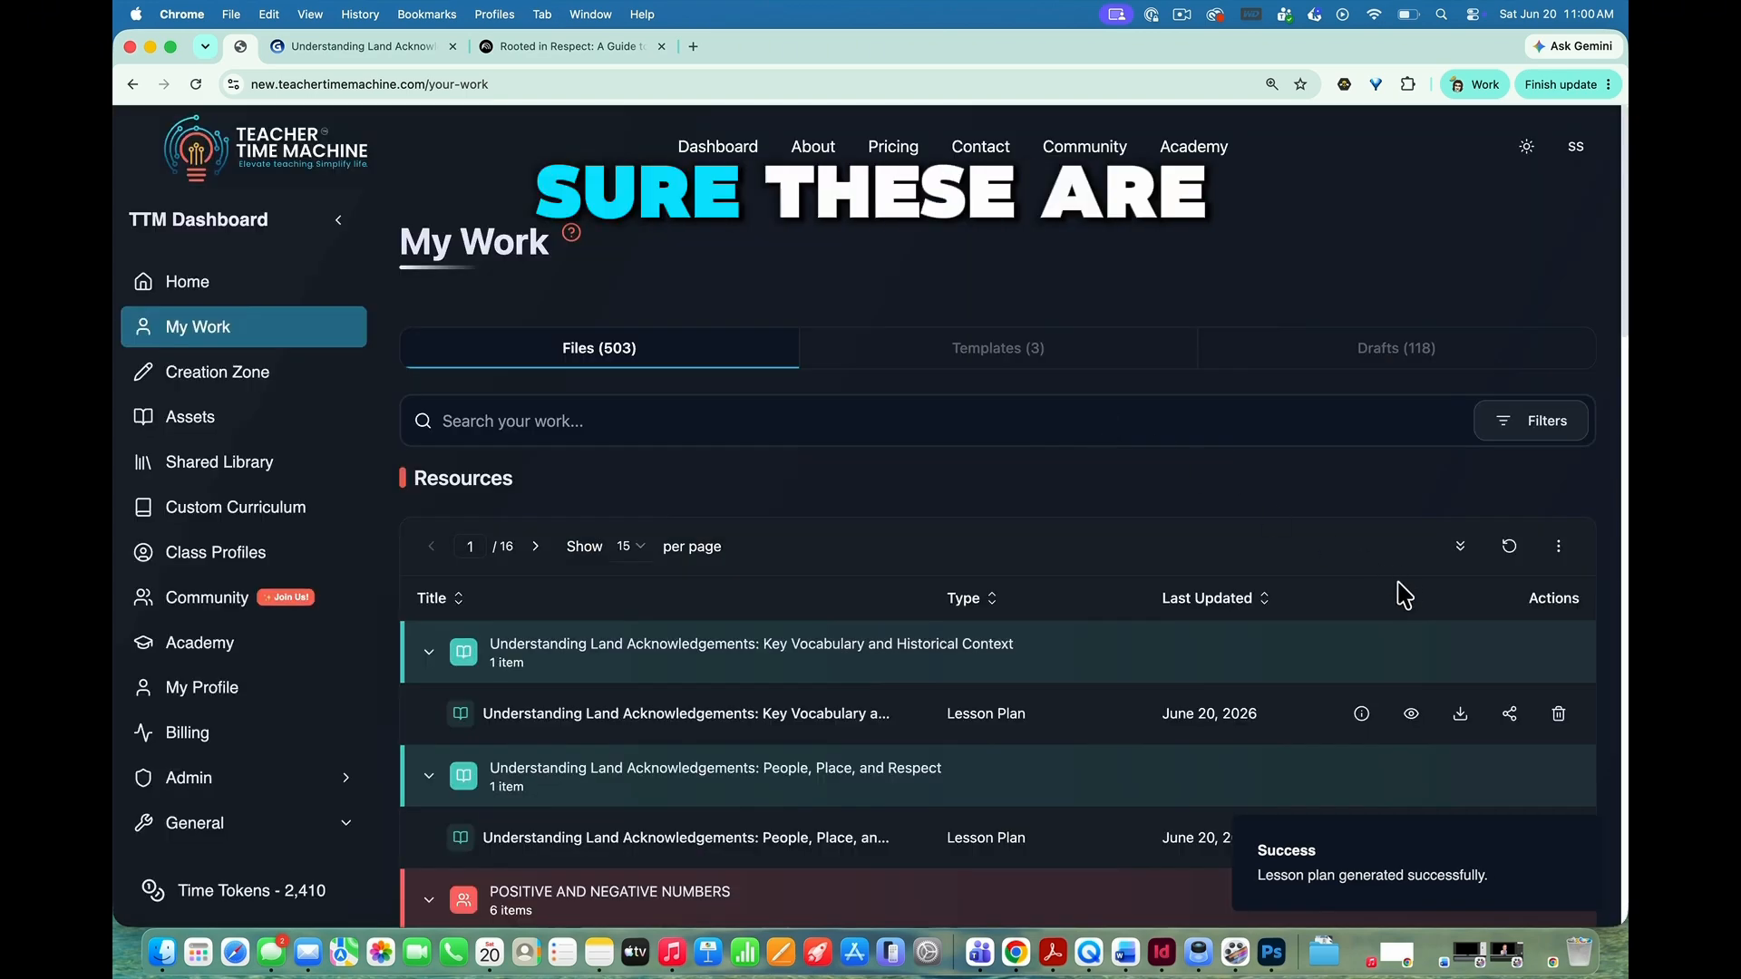